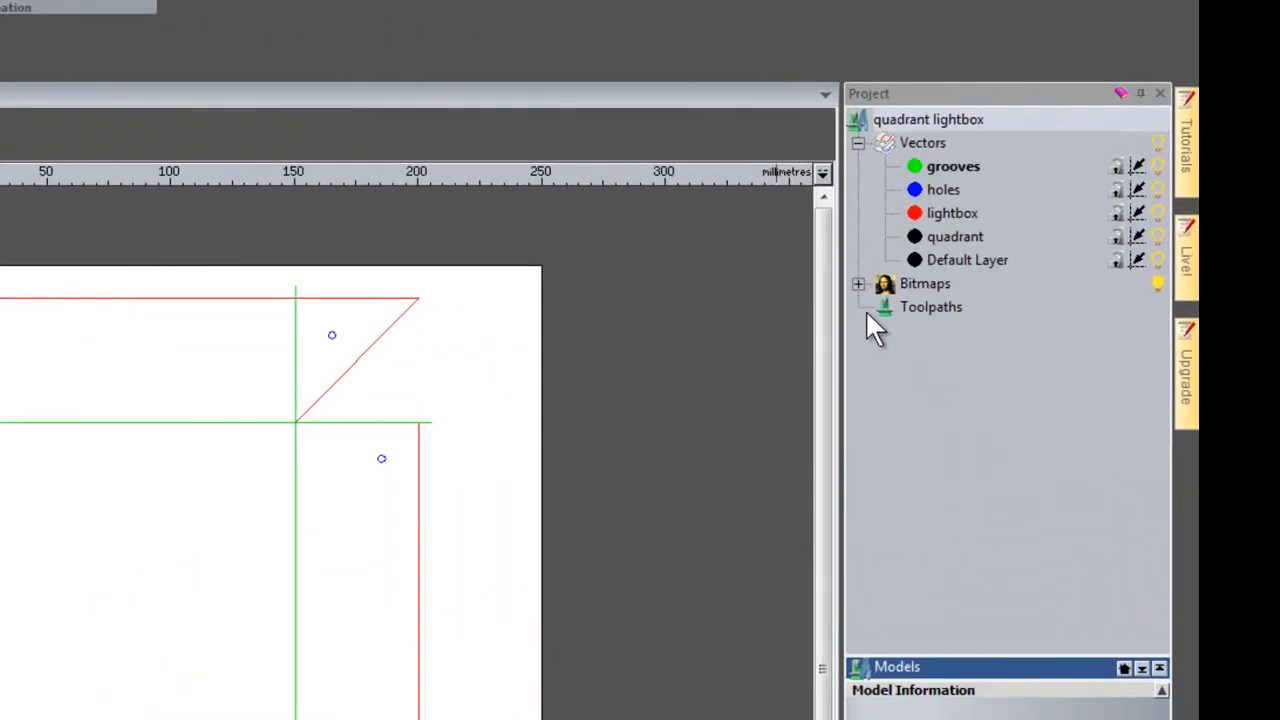
Import the image quadrant.jpg as a new bitmap layer
left_click(792, 310)
right_click(863, 309)
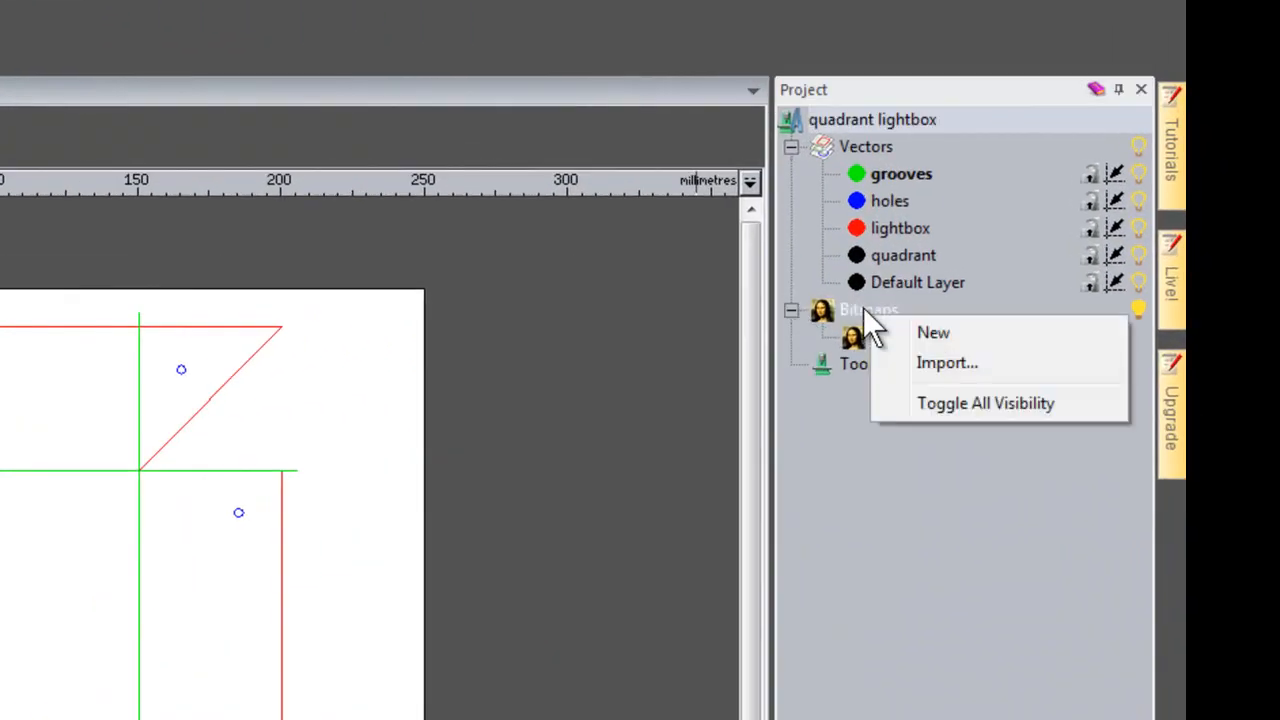
left_click(922, 365)
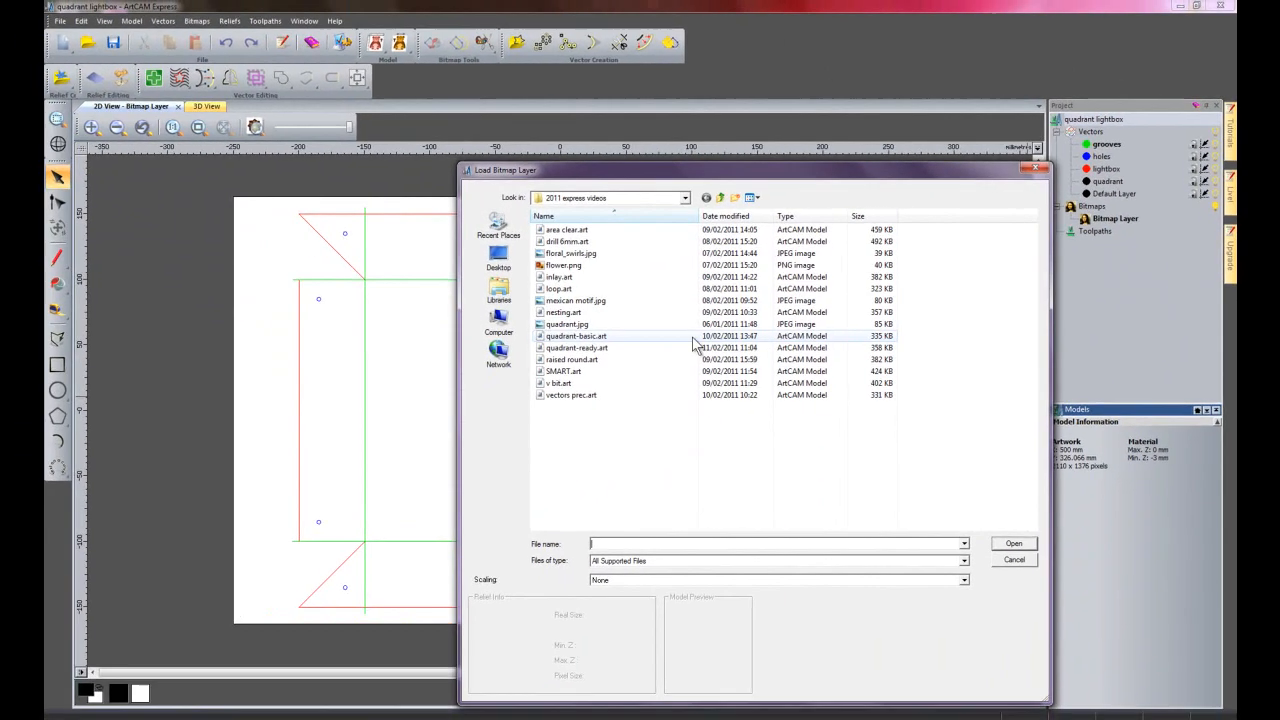
left_click(580, 326)
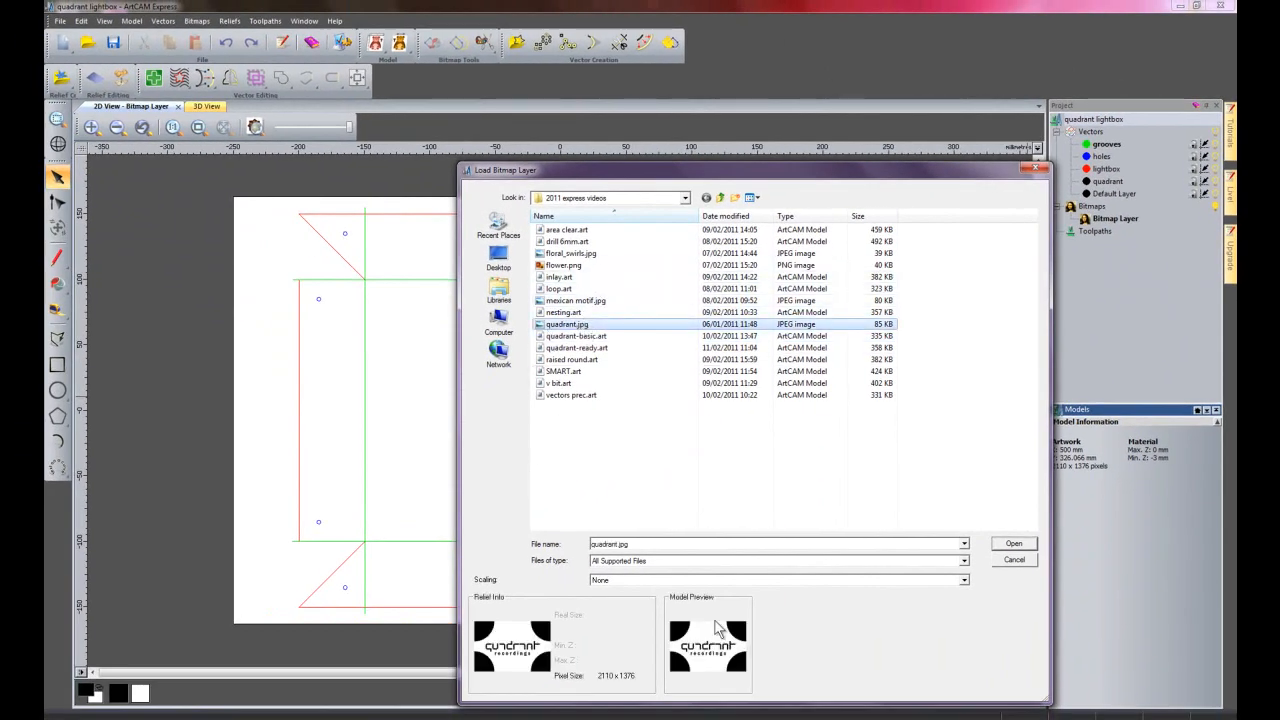
left_click(1015, 545)
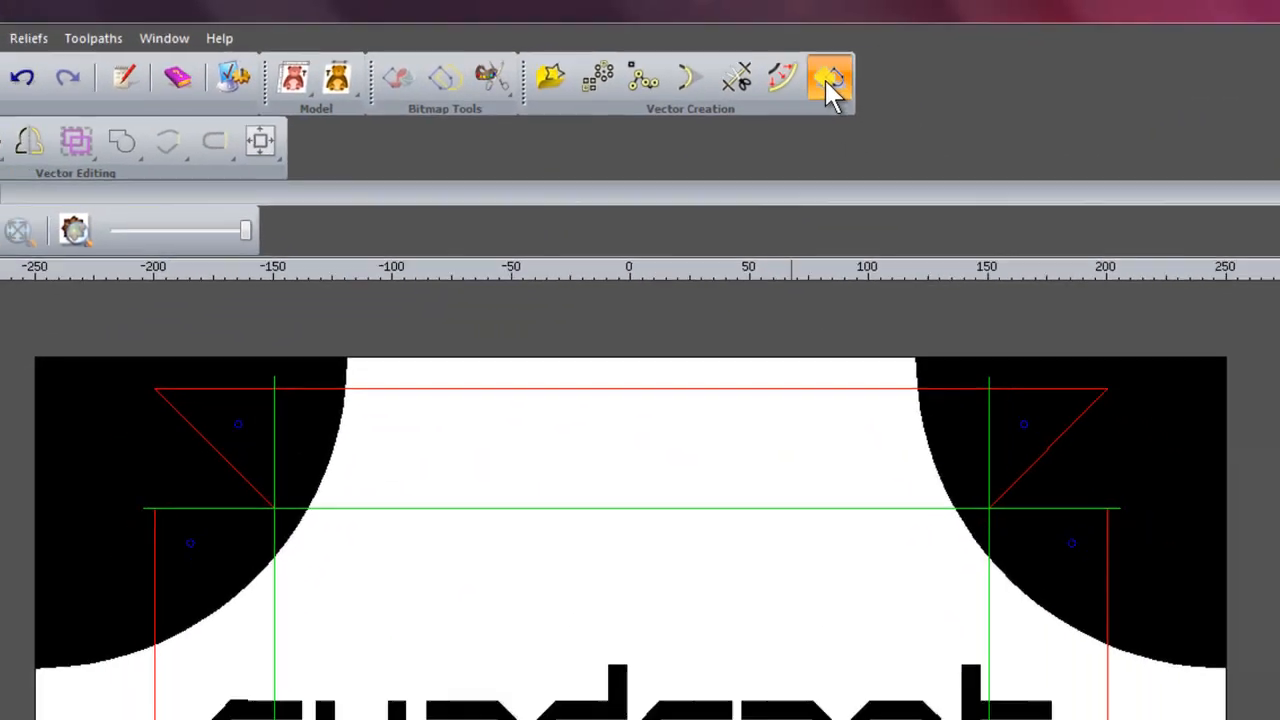
Start the Bitmap To Vector tool, make Default Layer the active vector layer, and move the tool window off the artwork's centre
left_click(880, 95)
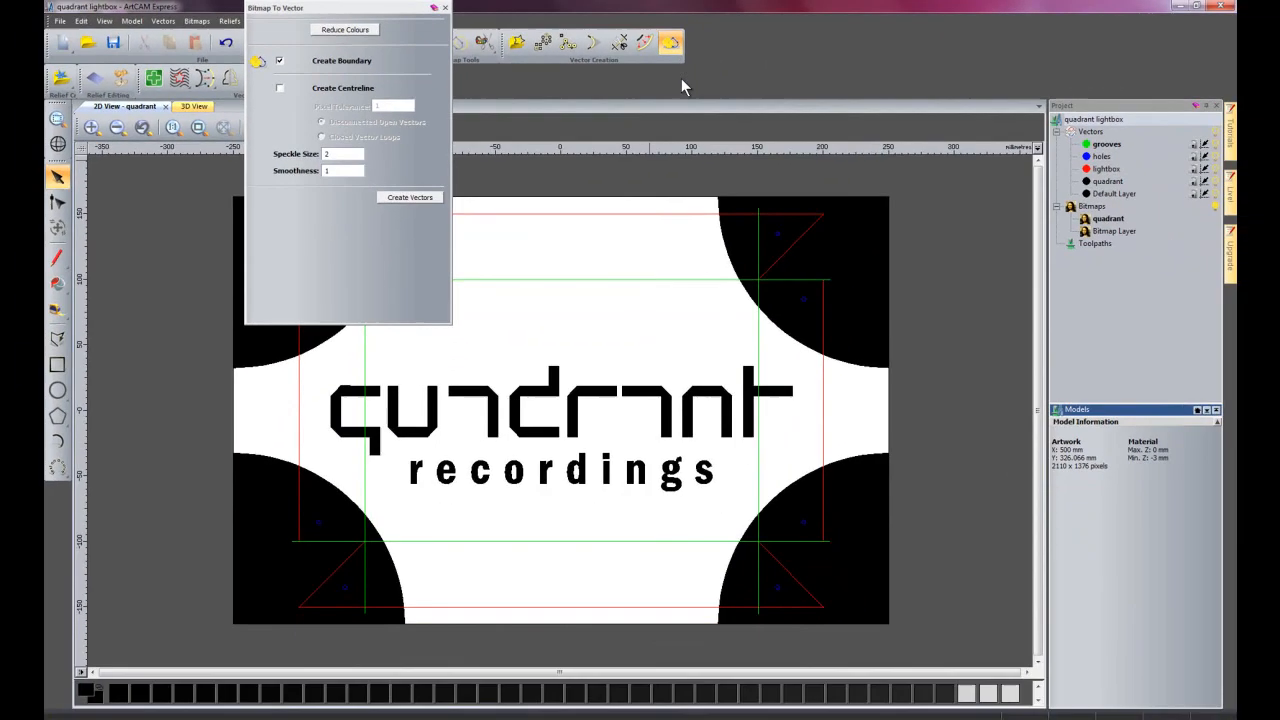
left_click(1111, 195)
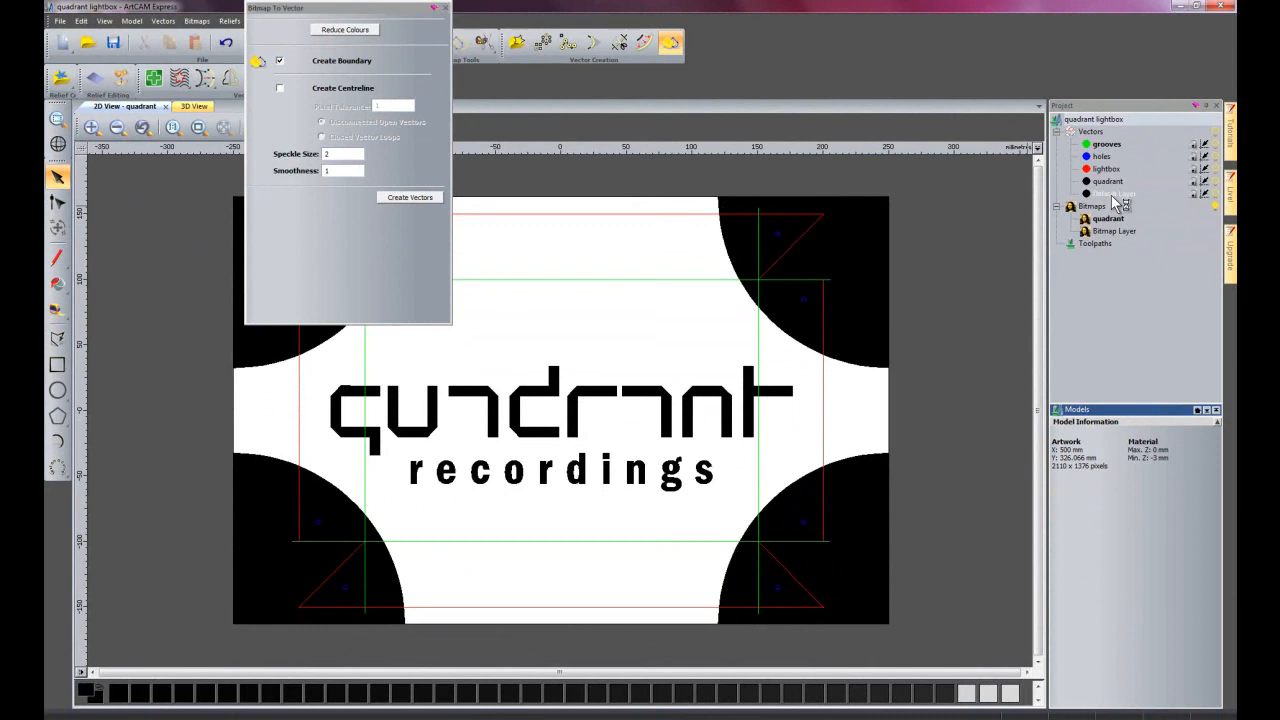
left_click_drag(323, 12, 175, 214)
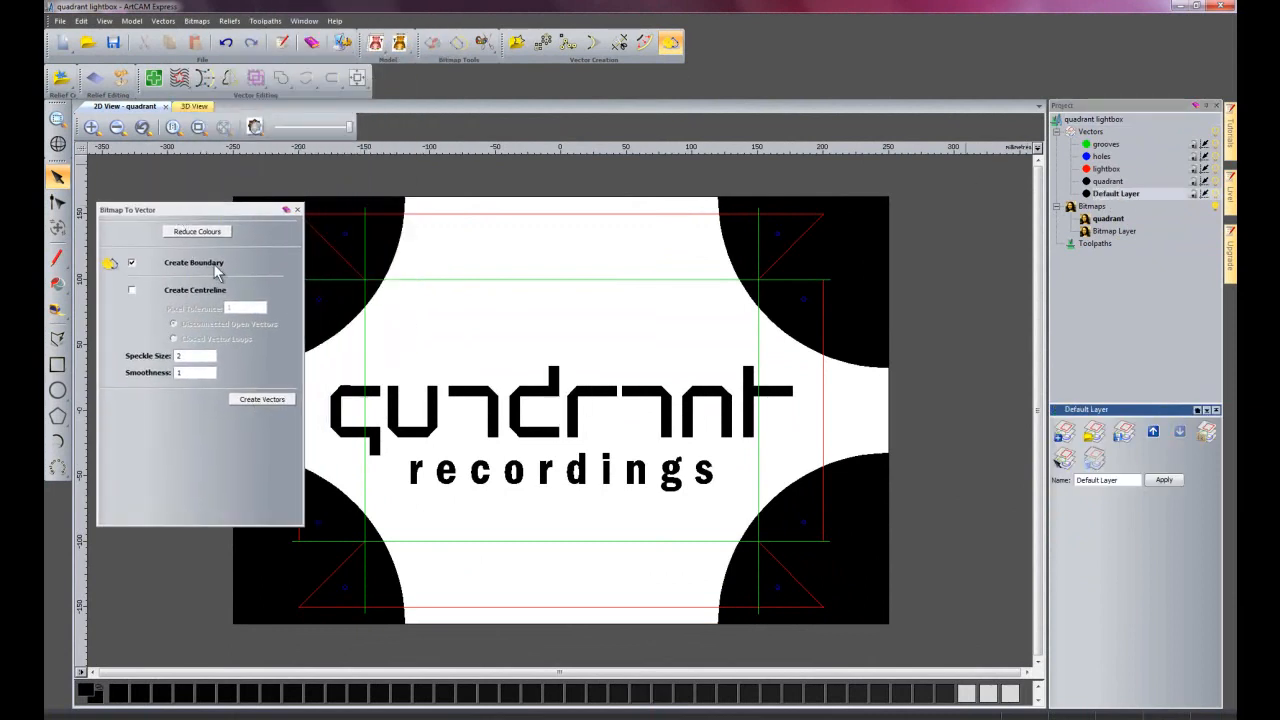
Reduce the number of colours in the quadrant bitmap to 2
left_click(217, 233)
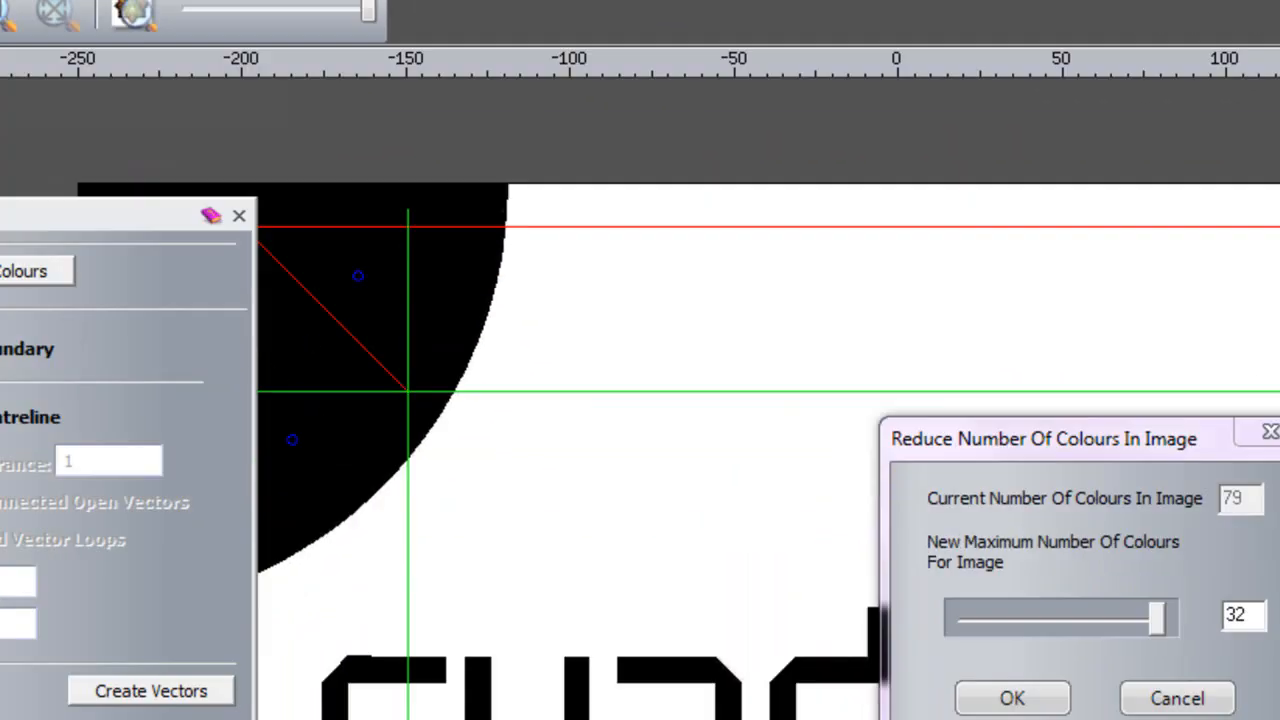
key("Return")
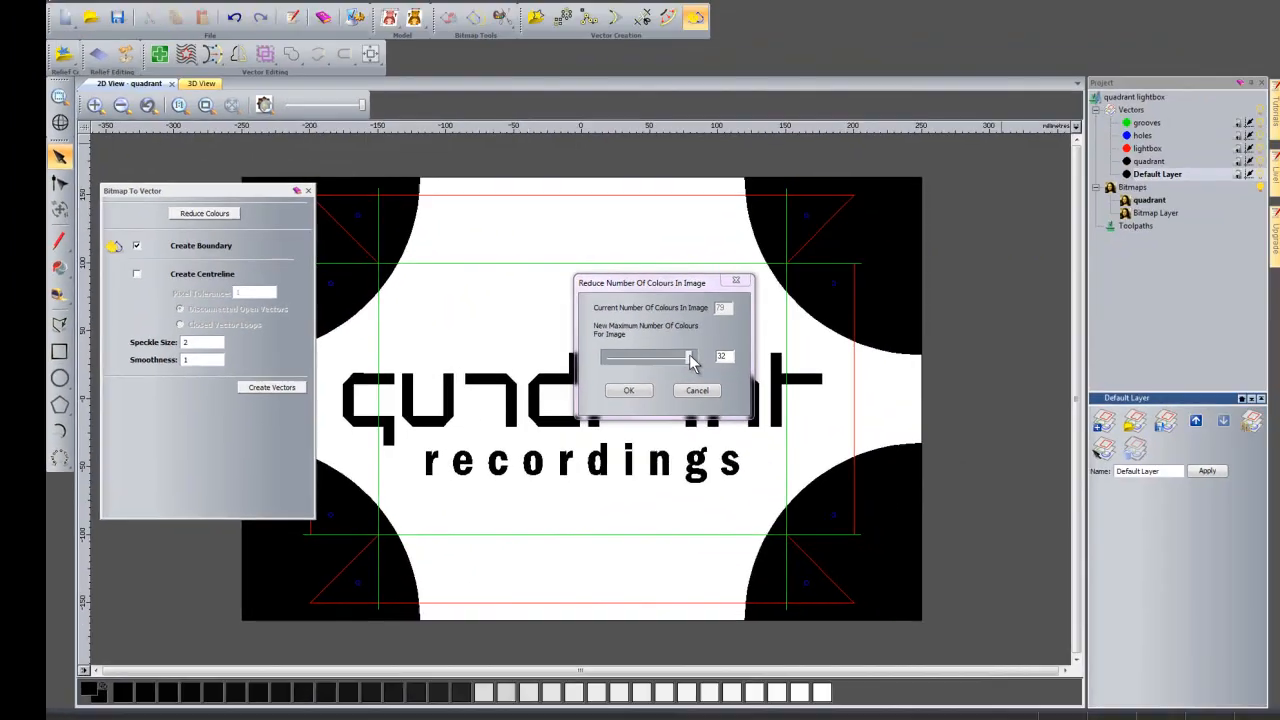
left_click_drag(689, 356, 587, 371)
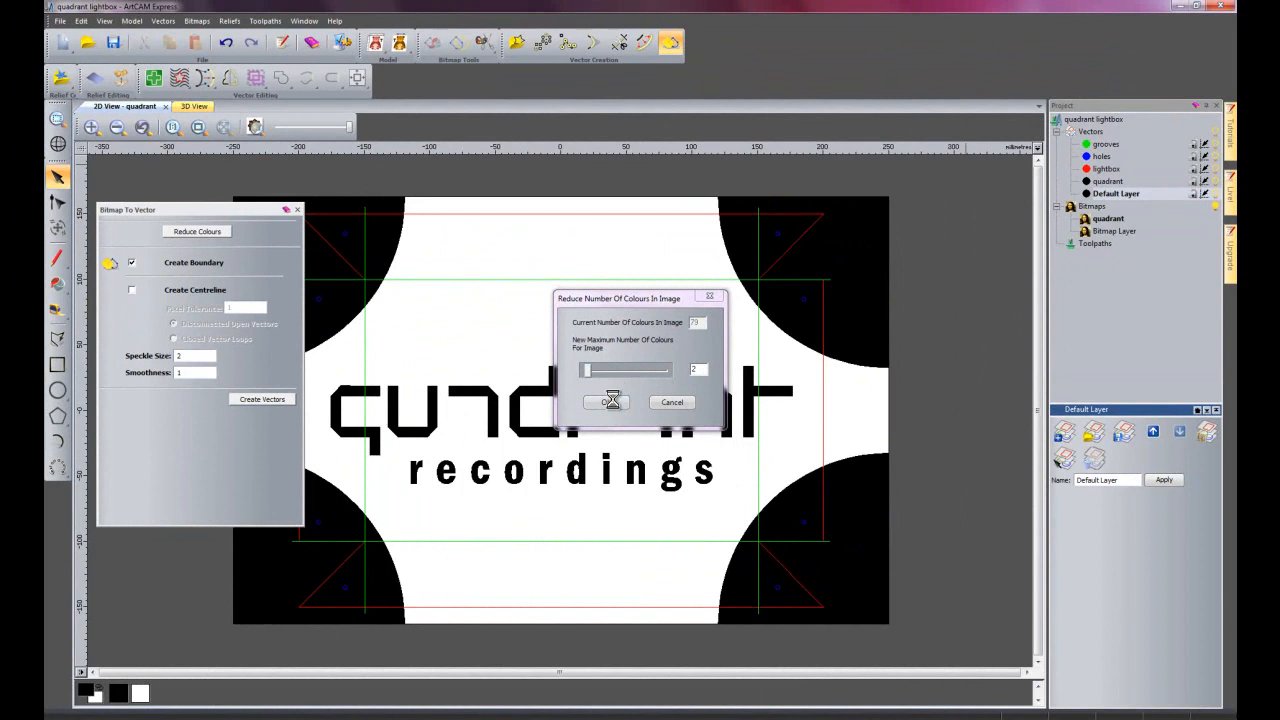
left_click(606, 402)
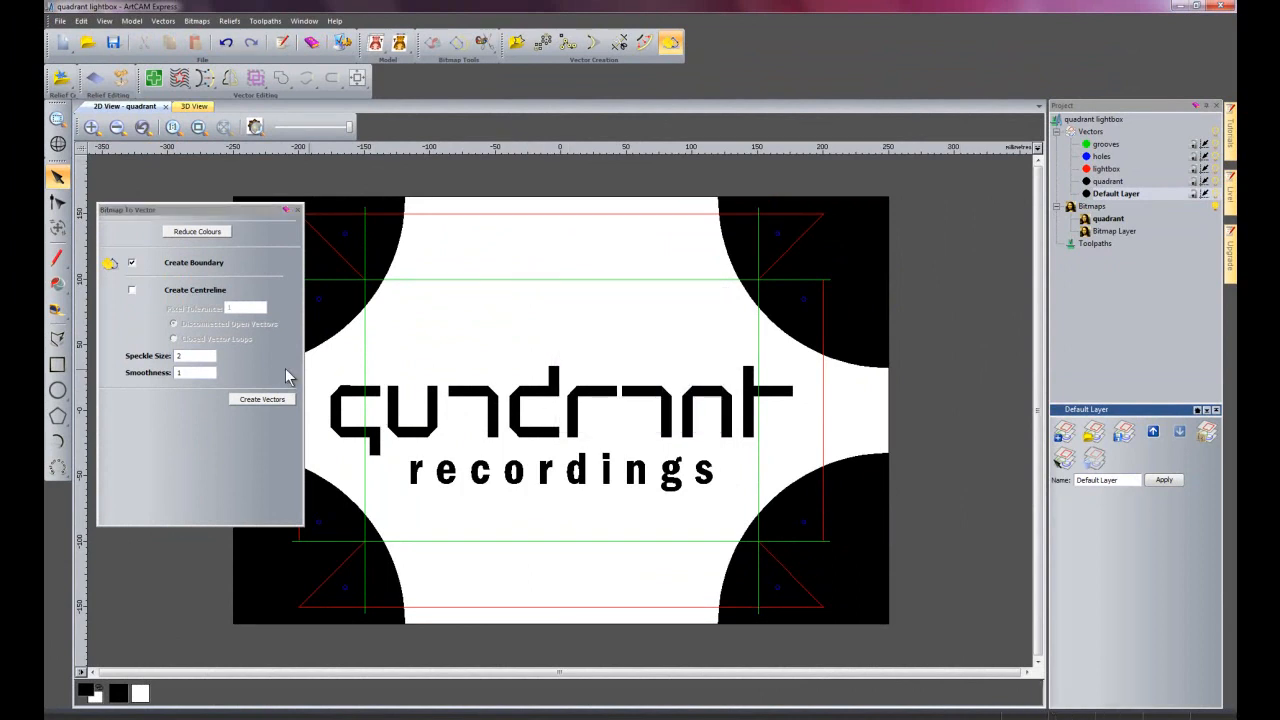
Create boundary vectors from the bitmap with a speckle size of 5
double_click(186, 356)
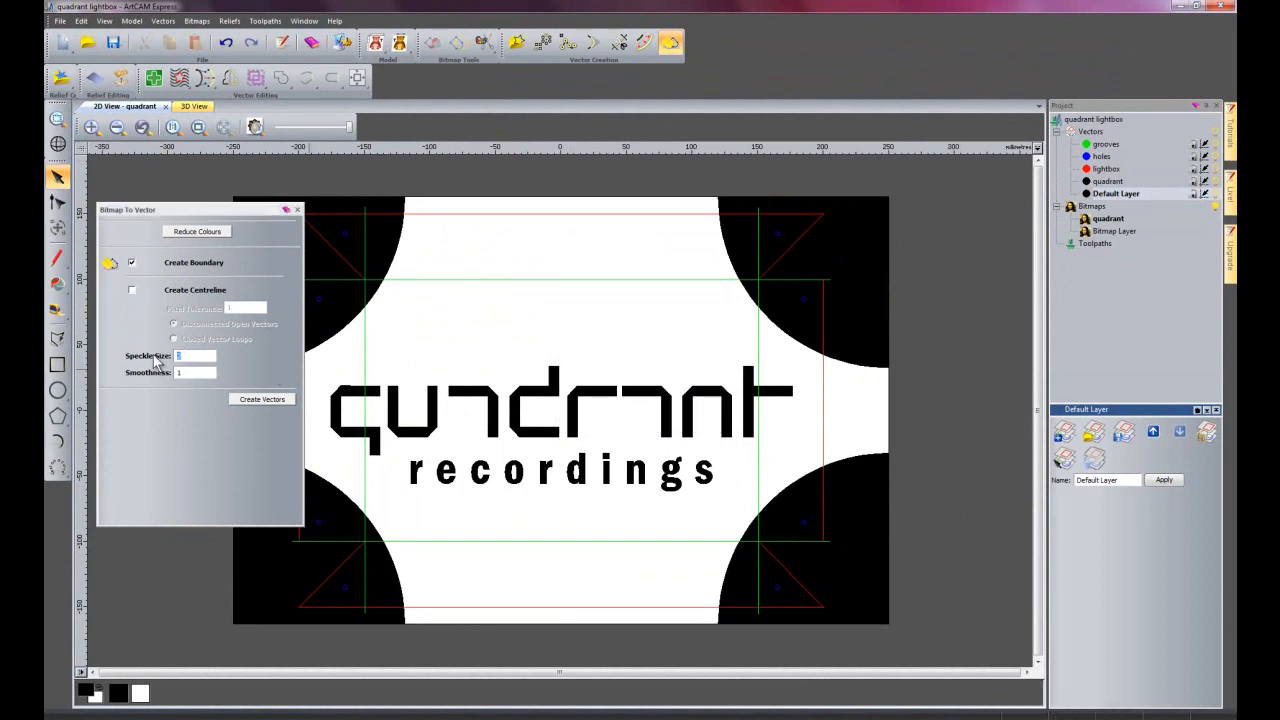
type("5")
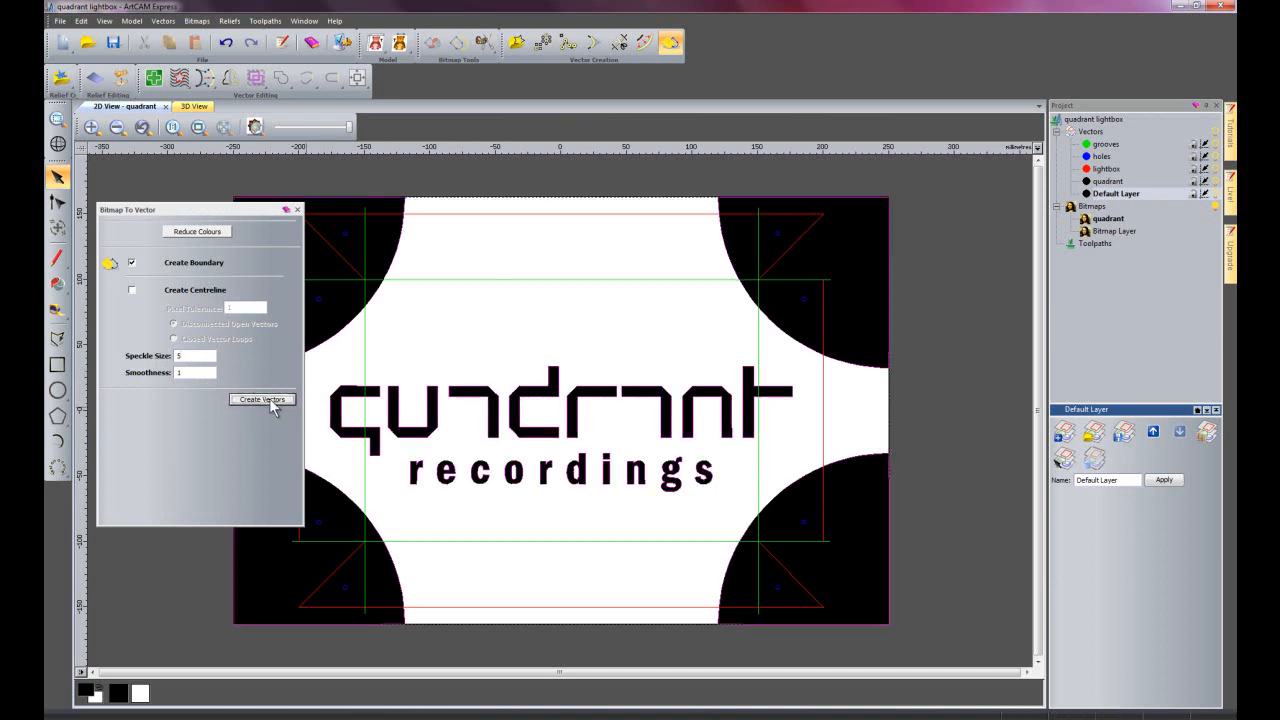
left_click(269, 399)
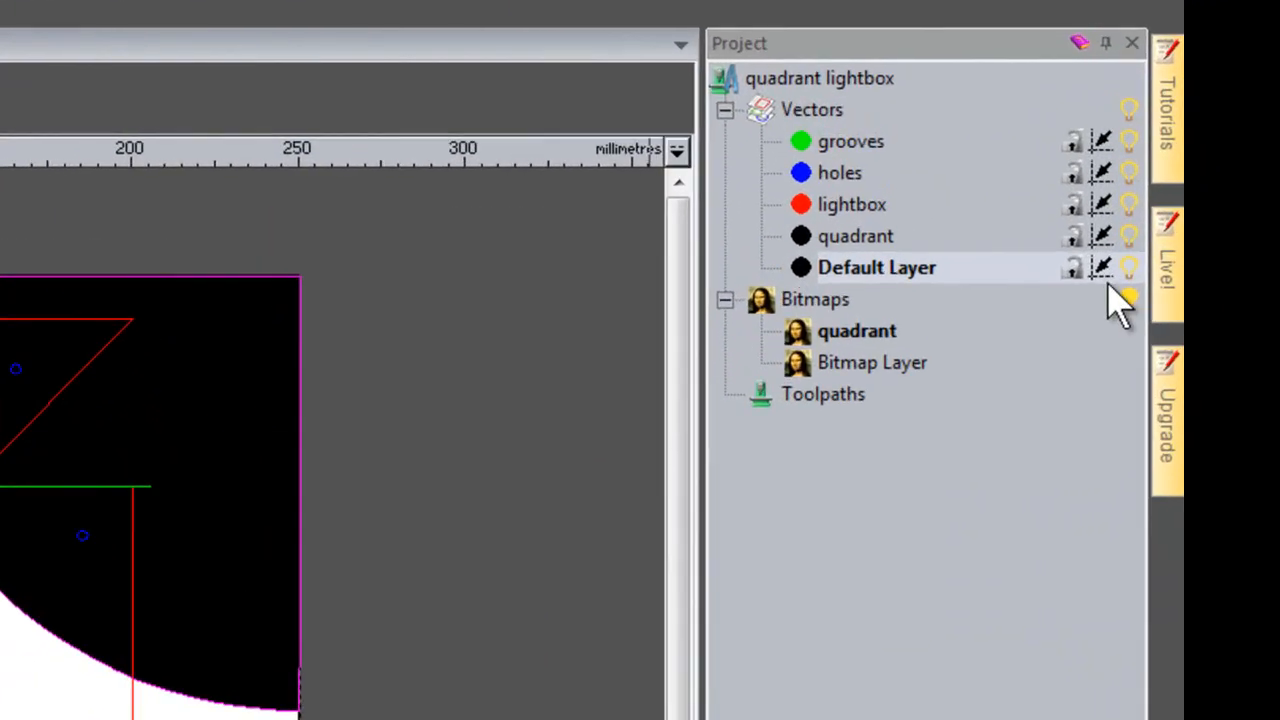
Hide the bitmaps and every vector layer except Default Layer
left_click(1113, 315)
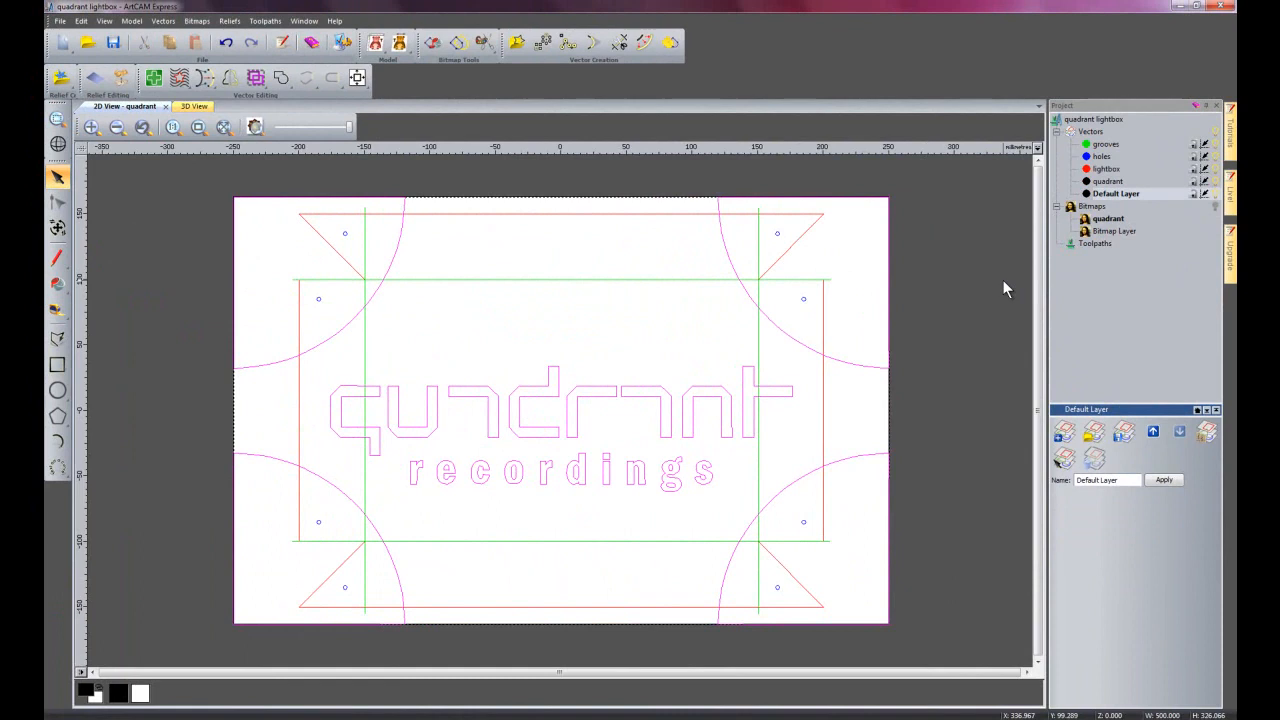
left_click(1214, 194)
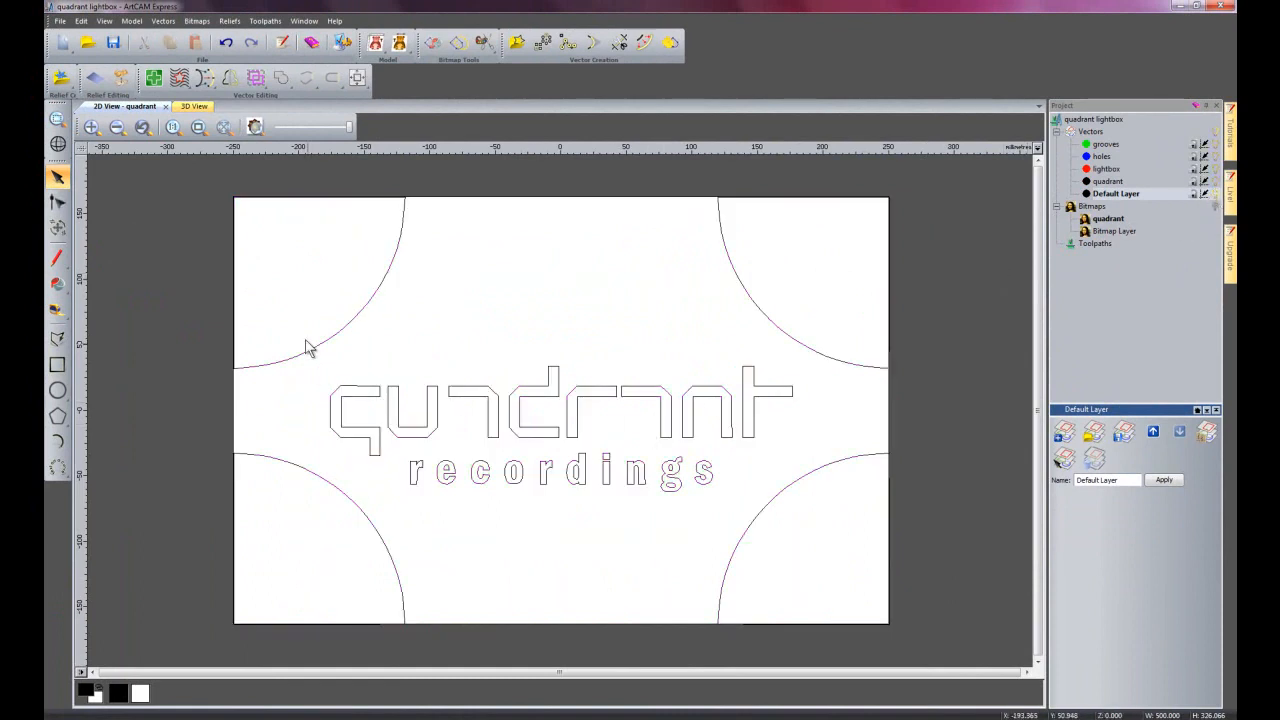
Resize all the traced logo vectors to 250 mm wide and 150 mm high, with width and height unlinked
left_click_drag(167, 157, 922, 645)
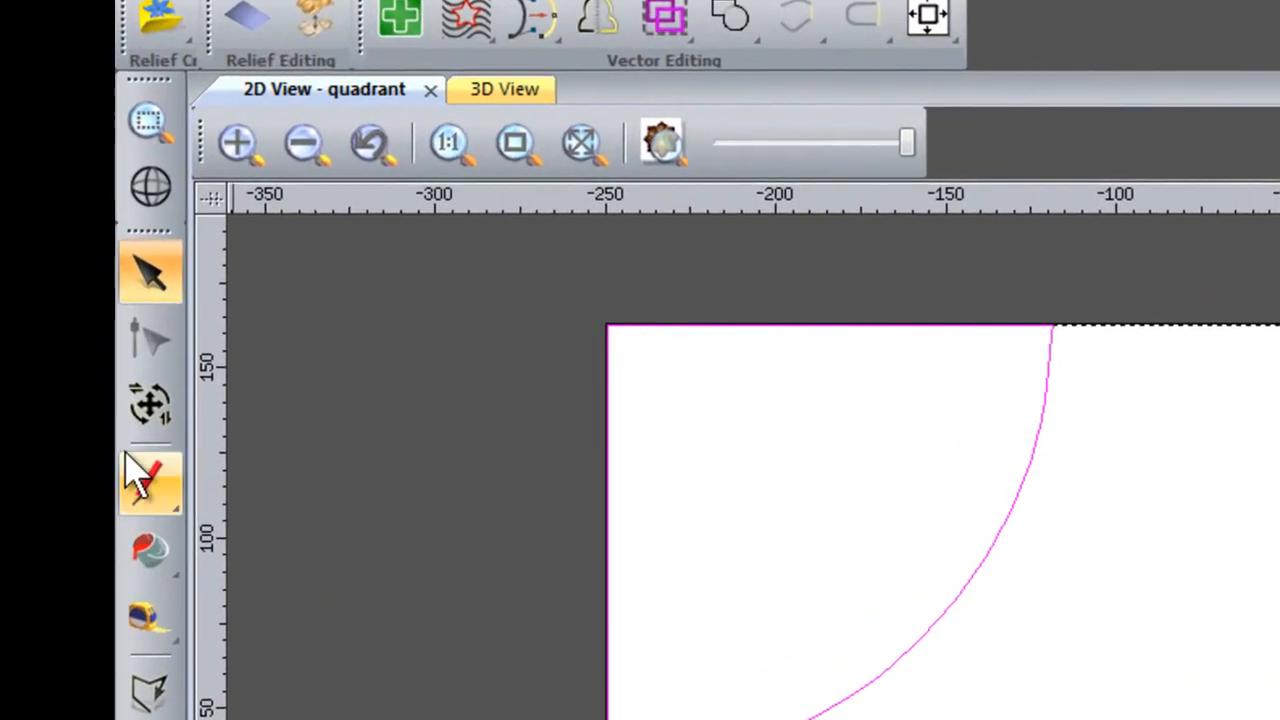
left_click(150, 403)
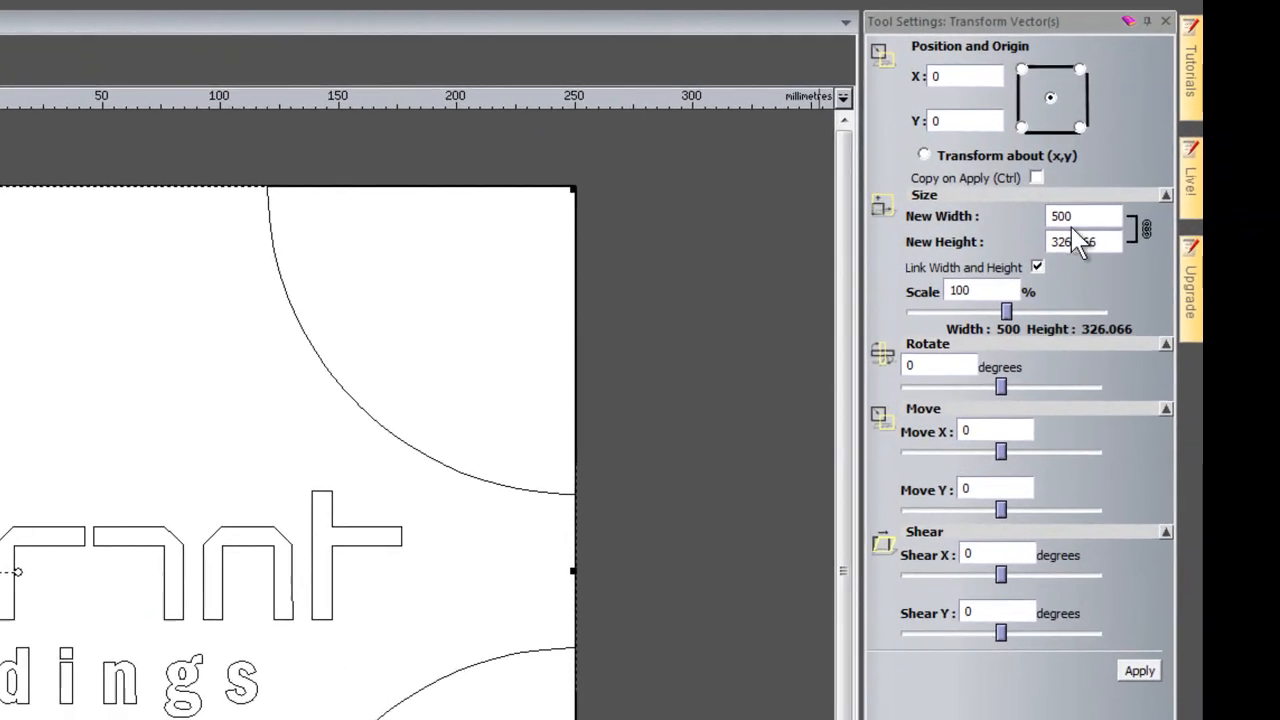
left_click(1032, 268)
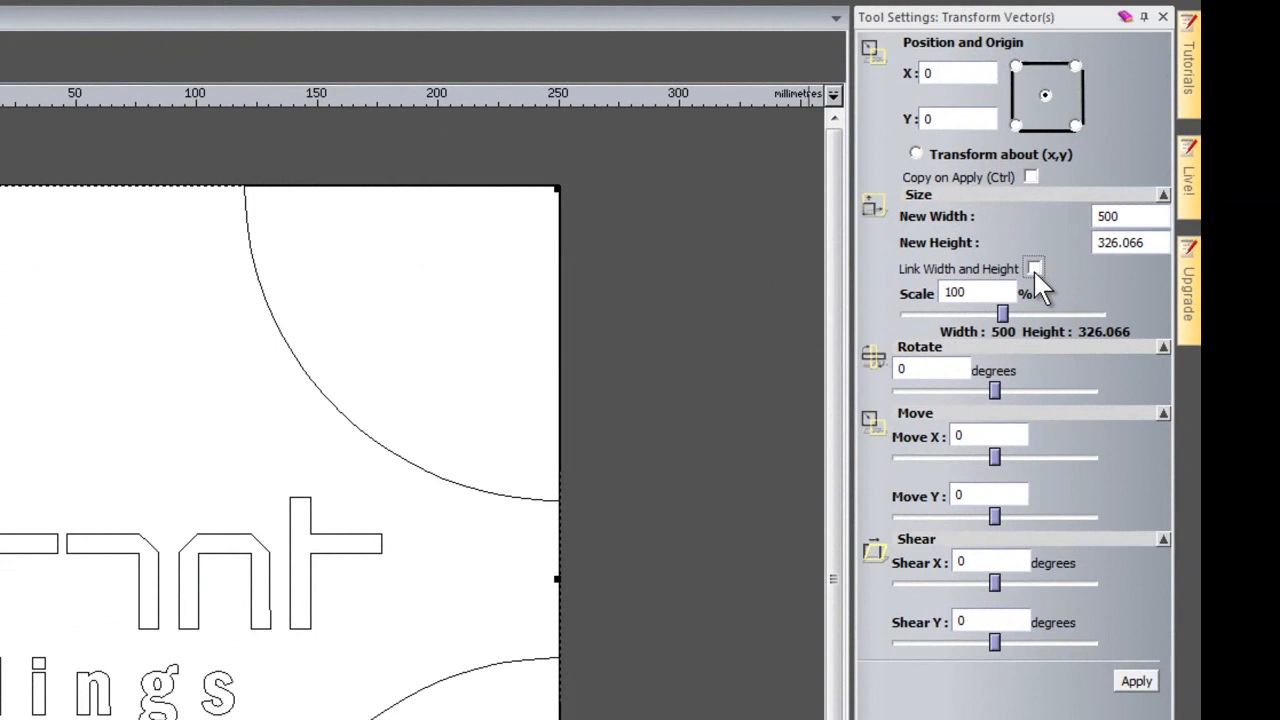
double_click(1125, 215)
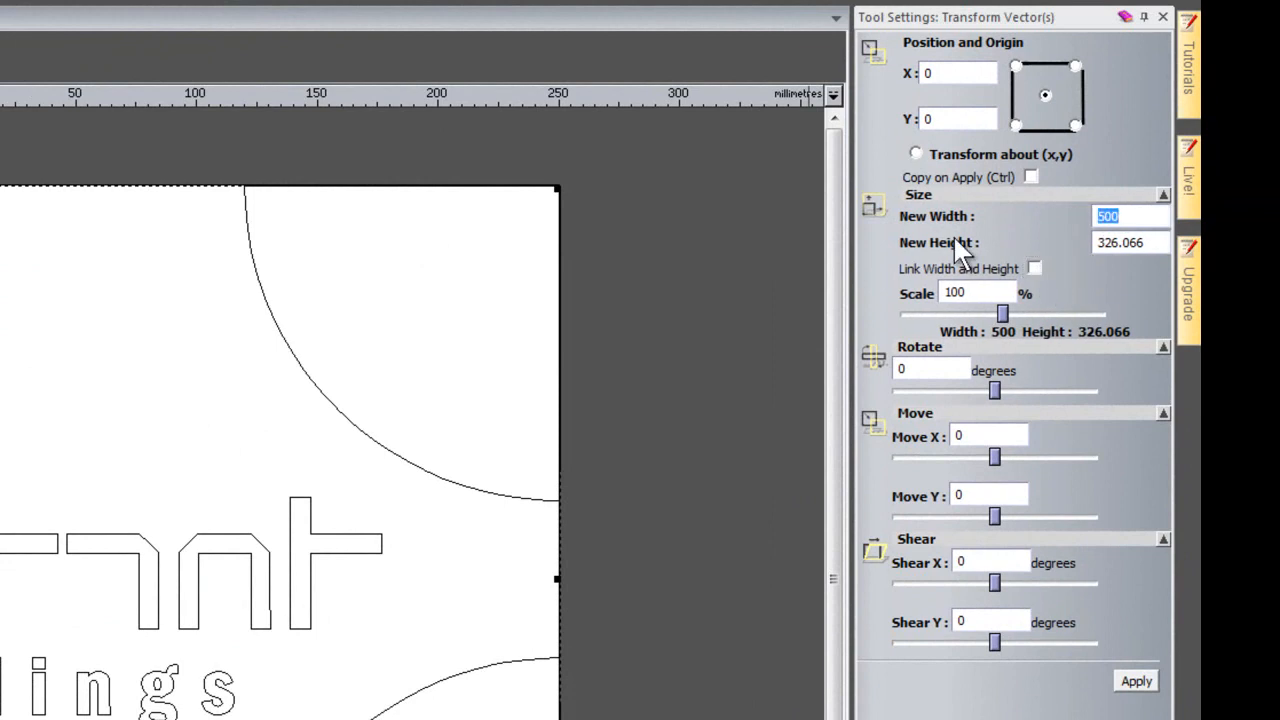
type("250")
key("Tab")
type("150")
left_click(1137, 681)
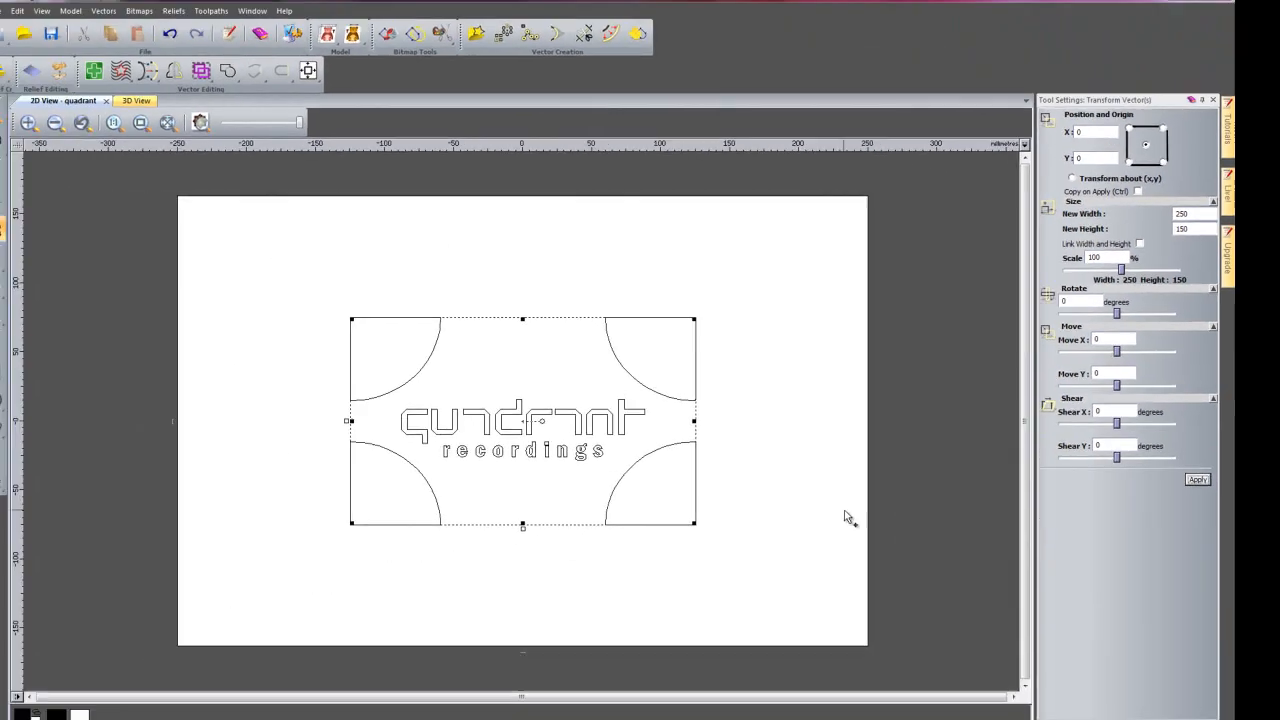
key("Escape")
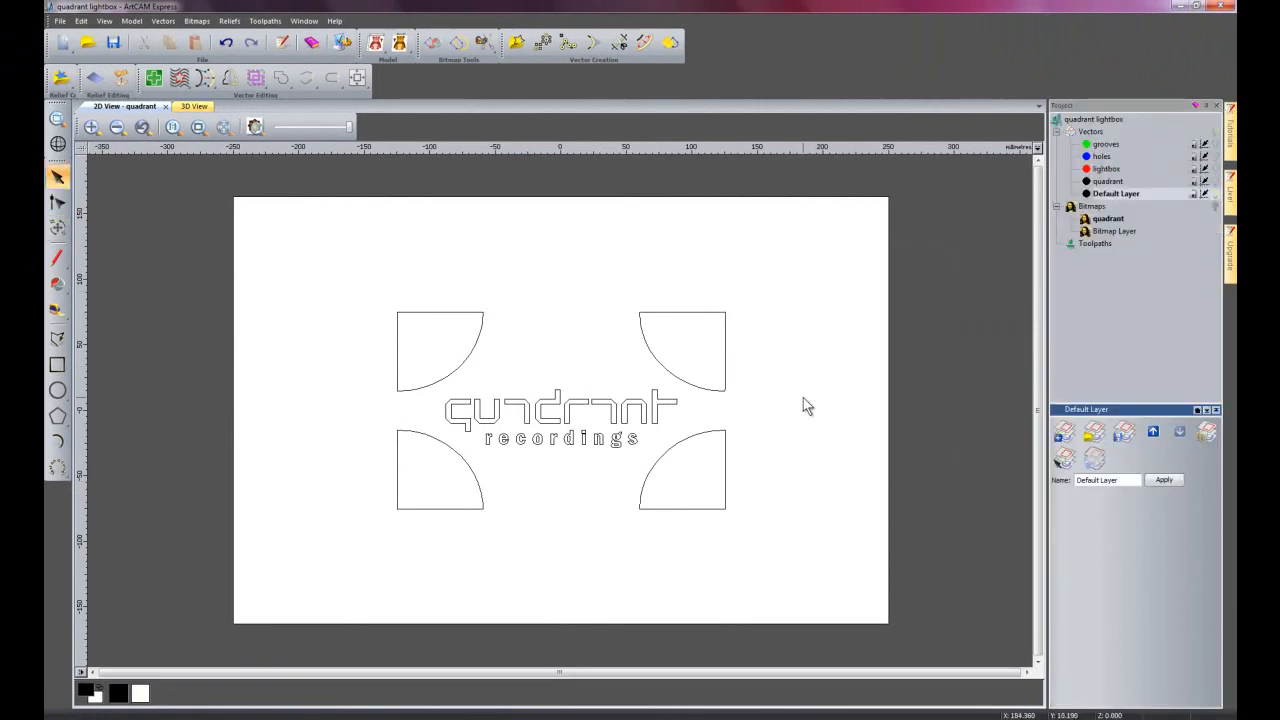
Show all the vector layers again
left_click(1214, 131)
left_click(1214, 130)
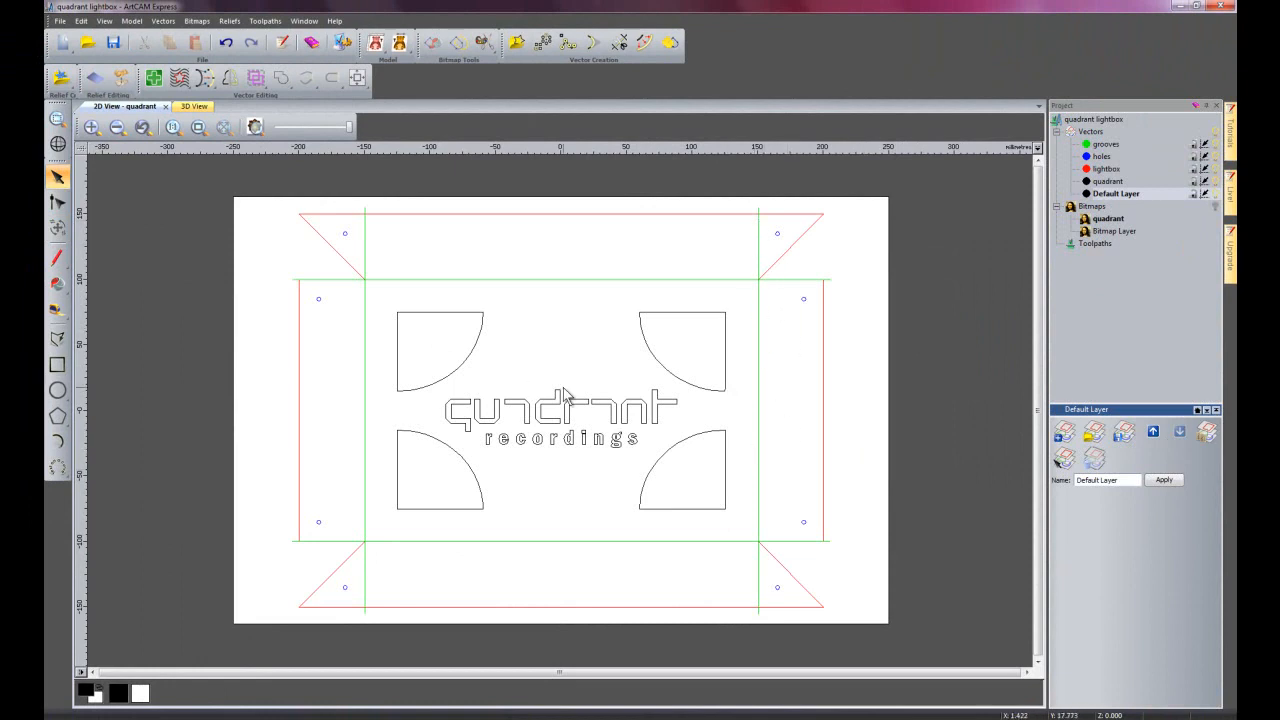
Mirror the logo and corner vectors horizontally about their centre without copying the originals
left_click_drag(380, 293, 734, 521)
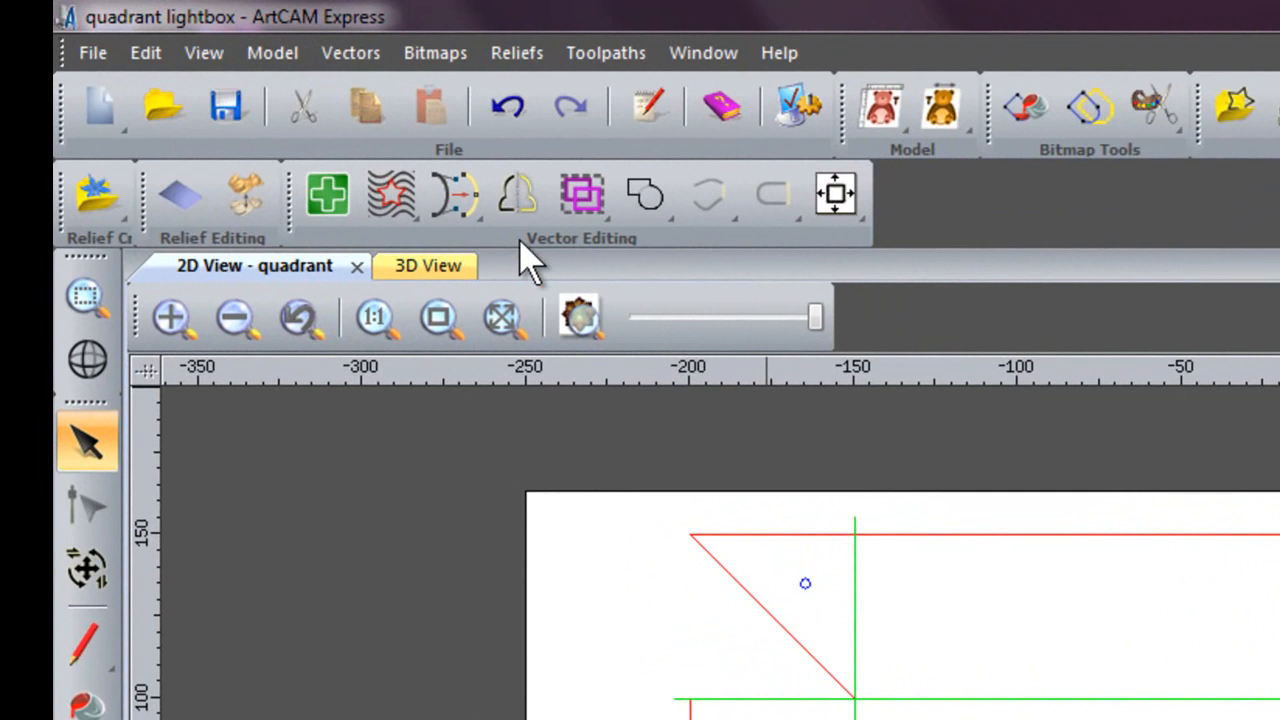
left_click(517, 193)
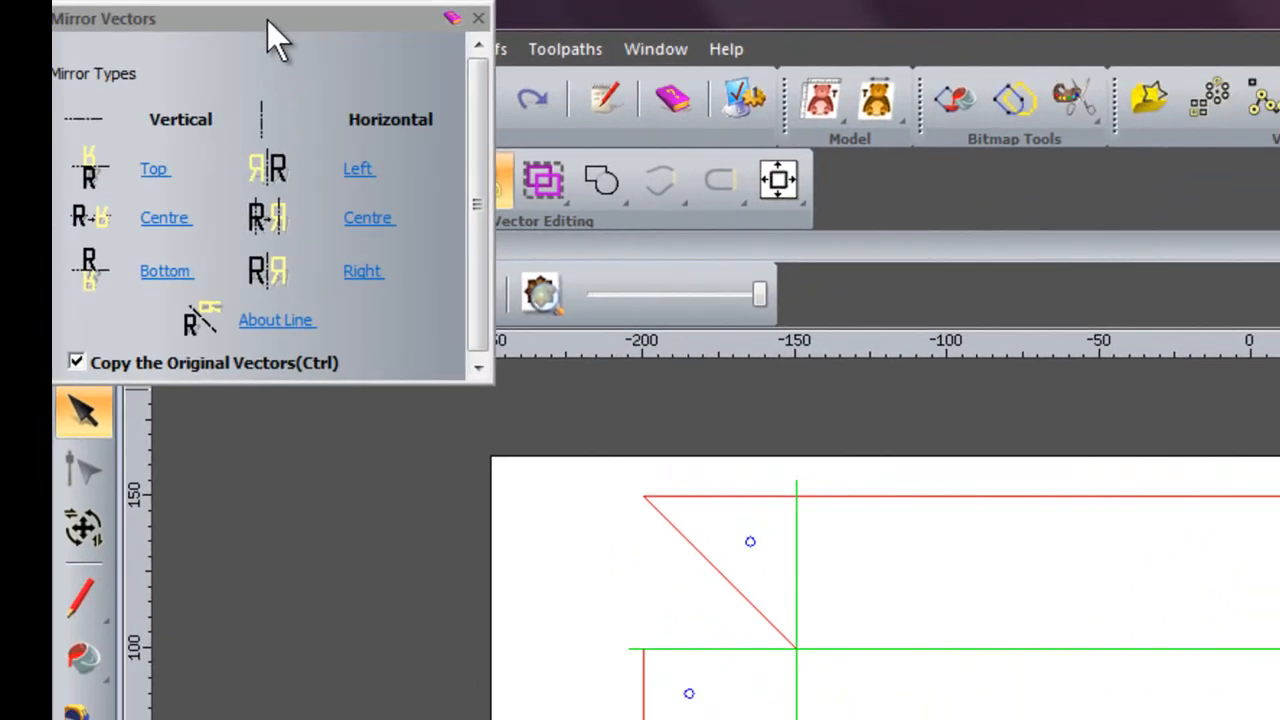
left_click_drag(267, 20, 194, 321)
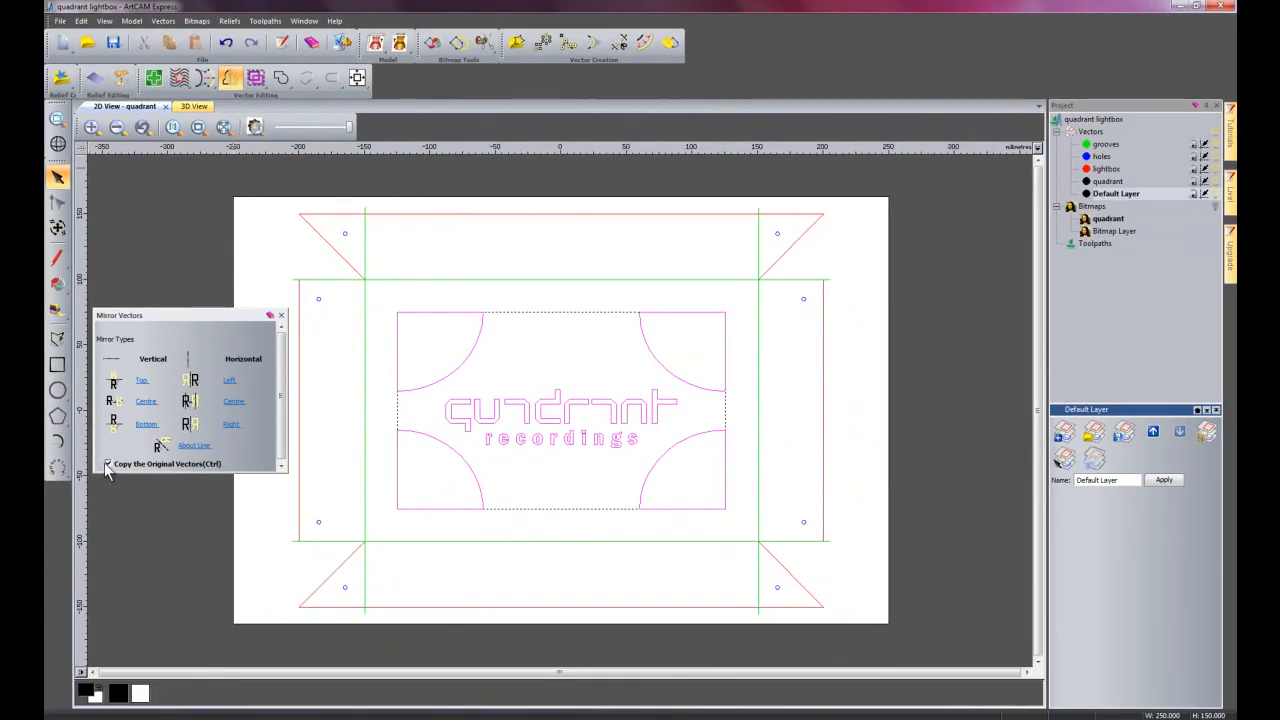
left_click(106, 463)
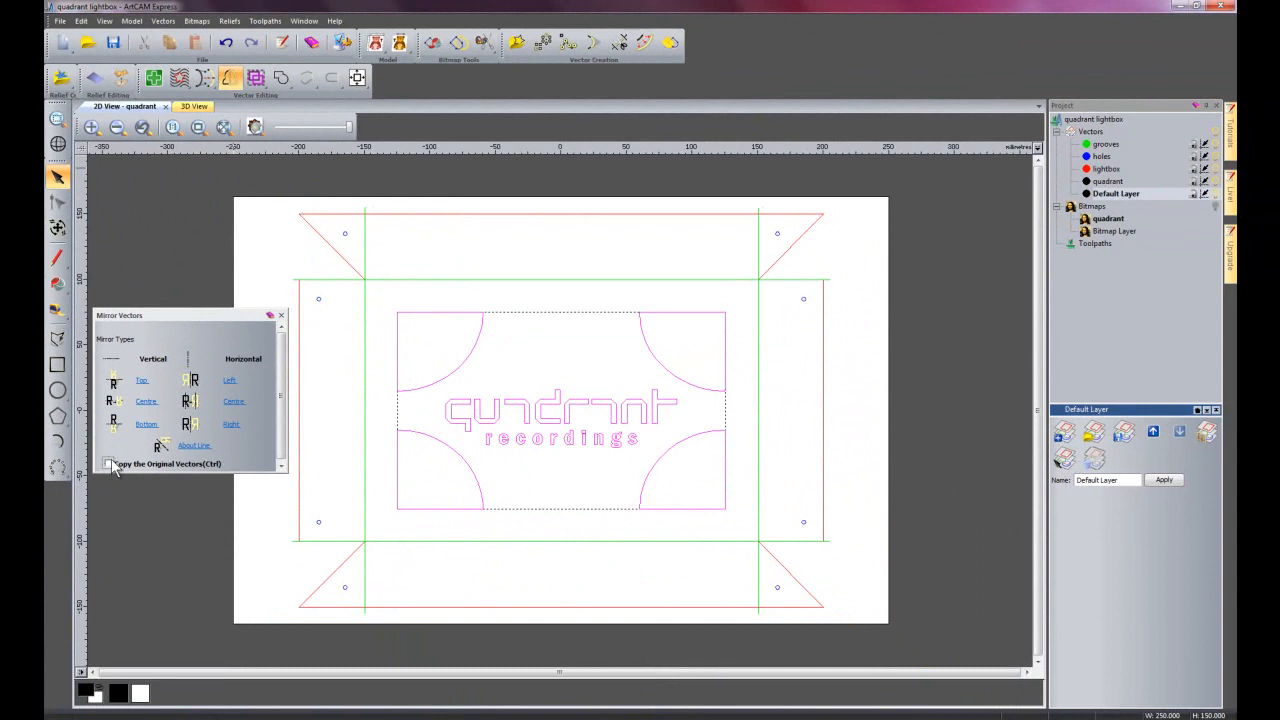
left_click(232, 401)
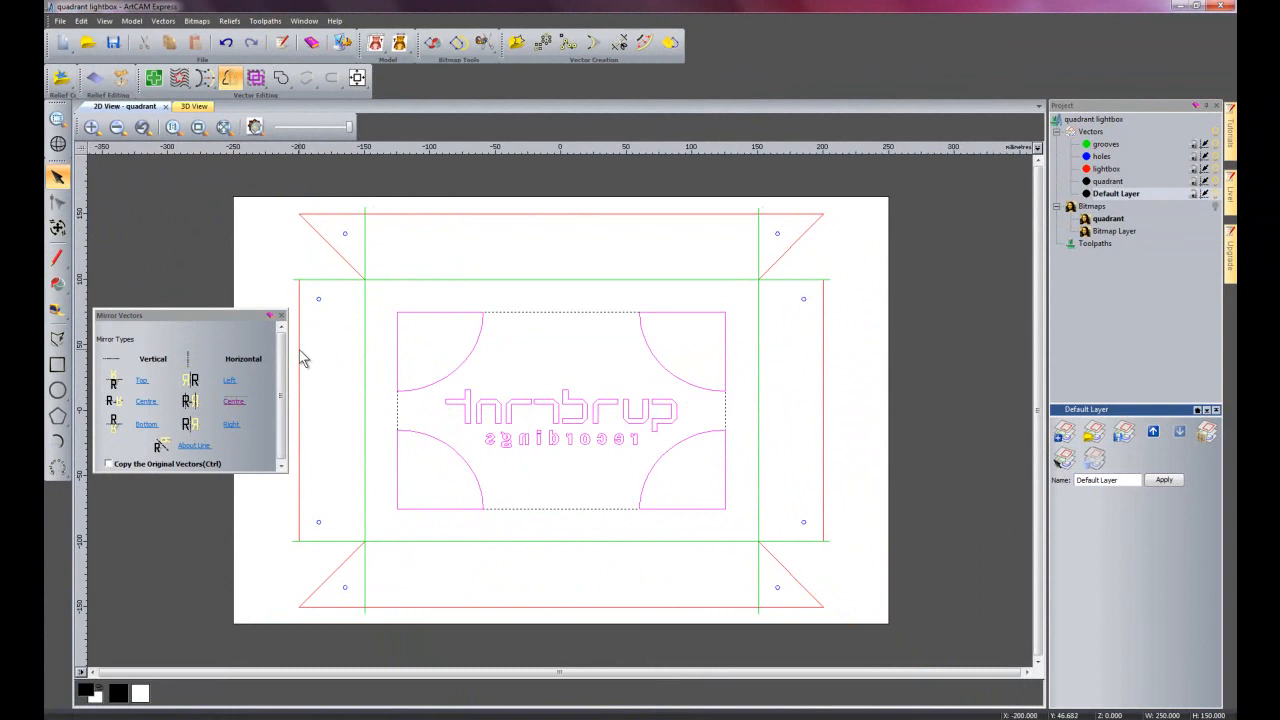
left_click(281, 315)
left_click(561, 369)
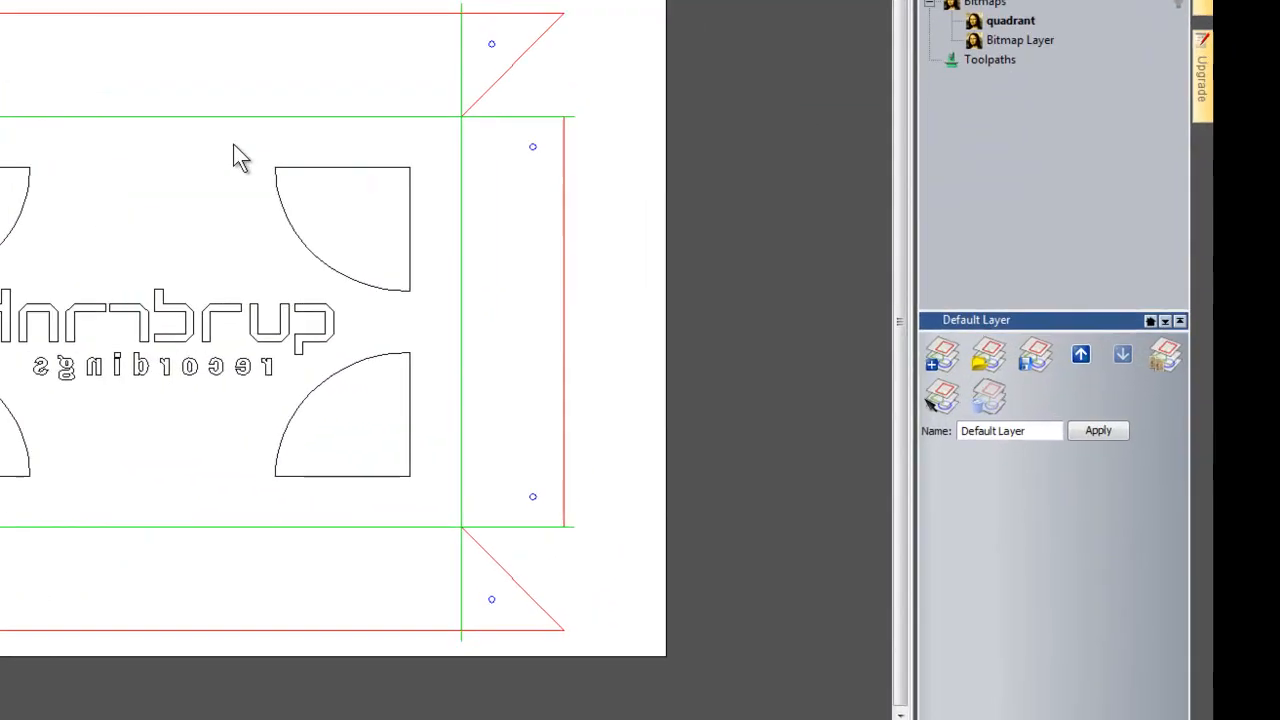
Start a 2D profiling toolpath and dock its settings alongside the project panel
left_click(1095, 243)
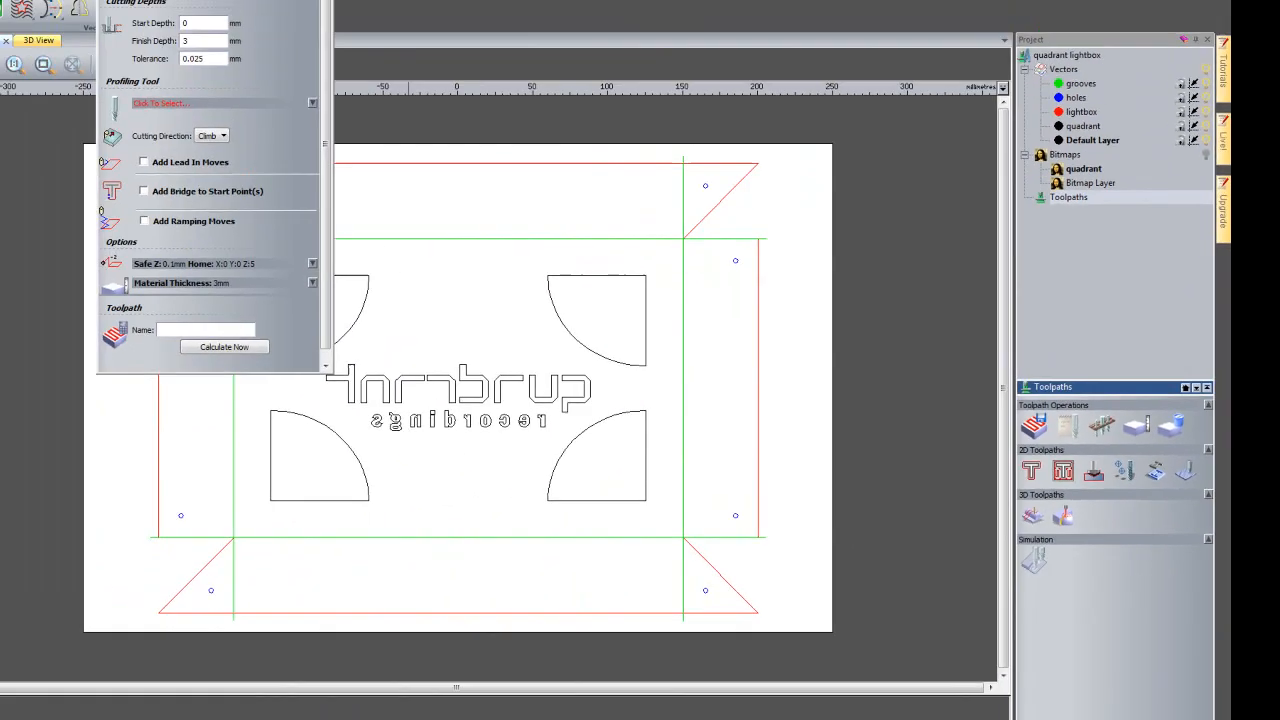
left_click_drag(385, 10, 1136, 404)
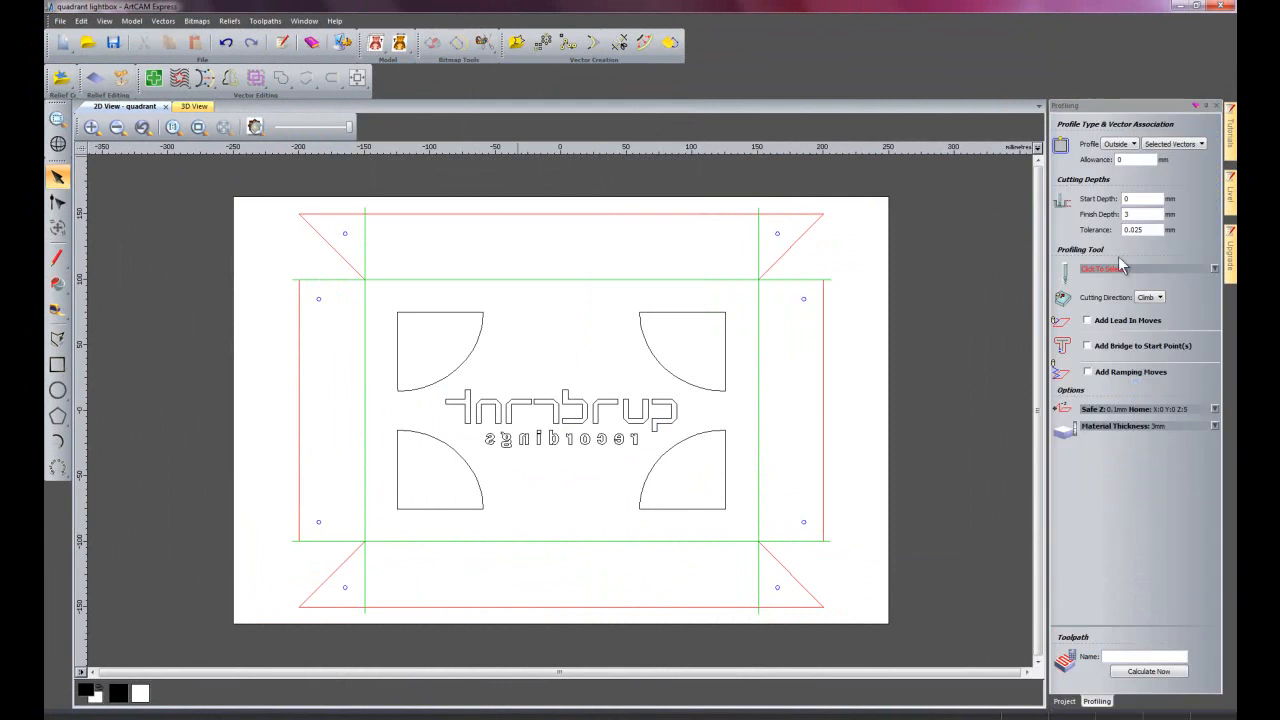
left_click(1064, 701)
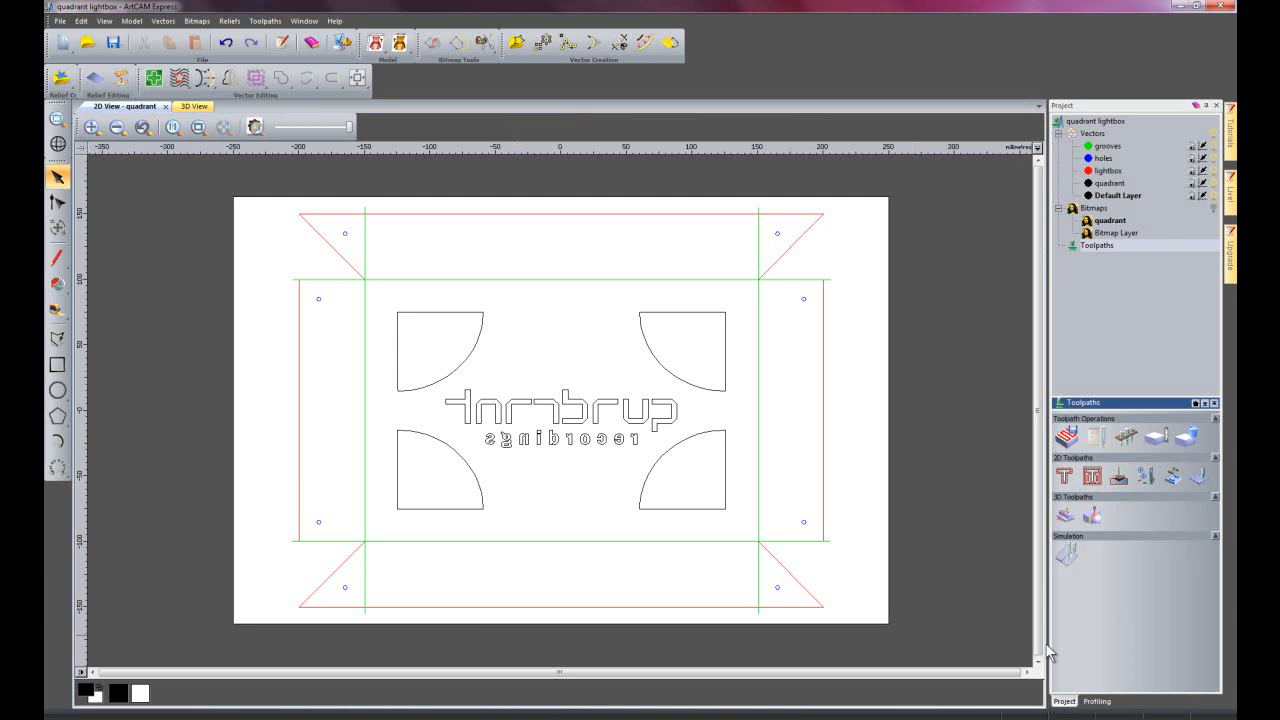
left_click(1100, 701)
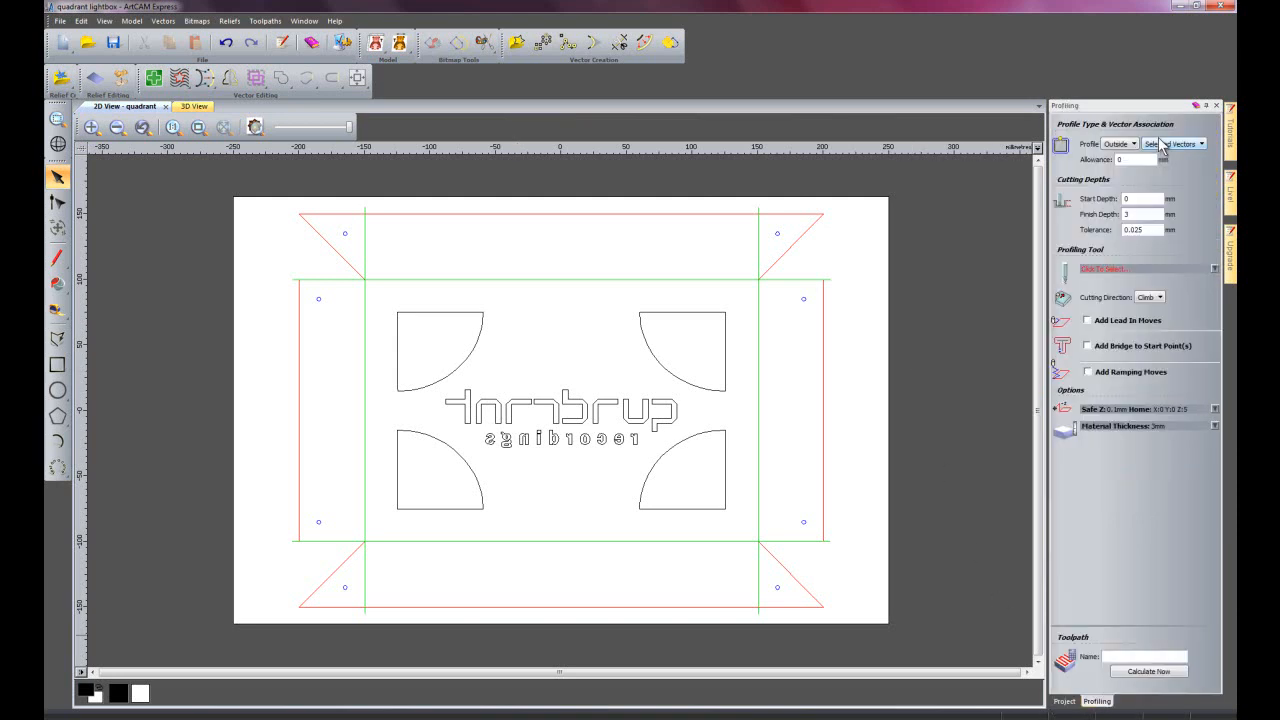
Associate the profiling toolpath with the grooves layer and set its finish depth to 2 mm
left_click(1202, 145)
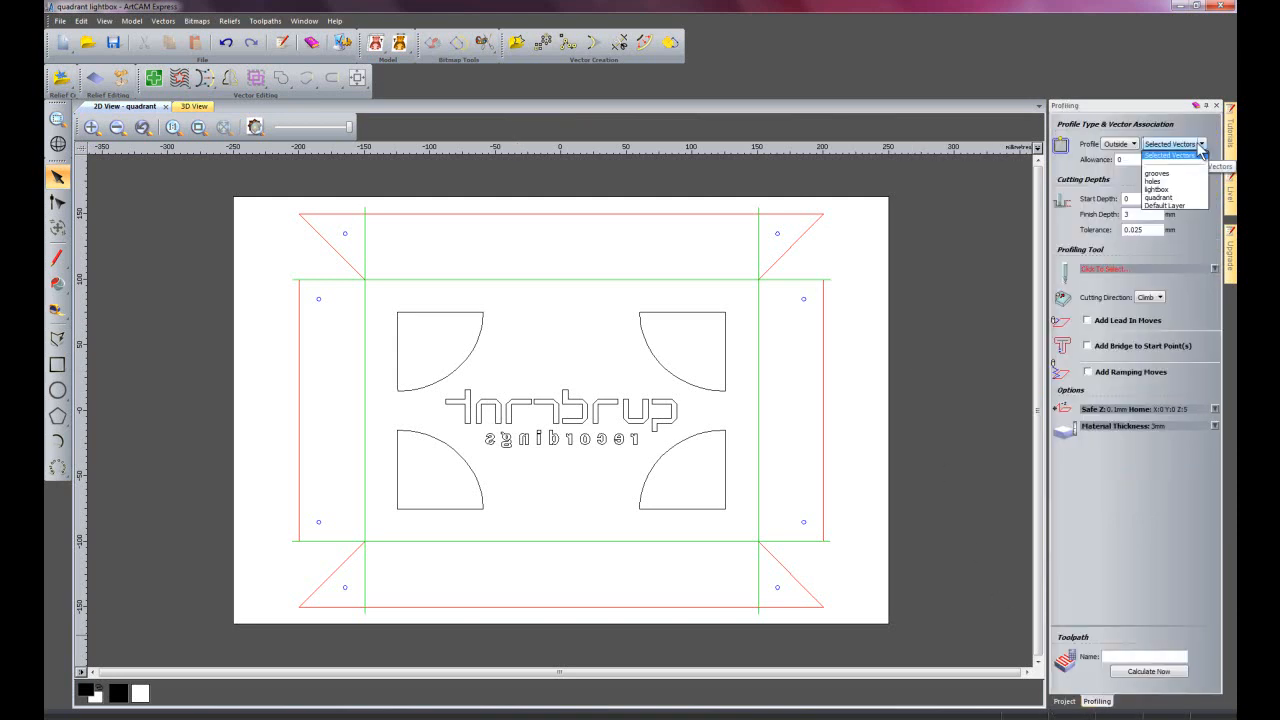
left_click(1160, 173)
double_click(1129, 214)
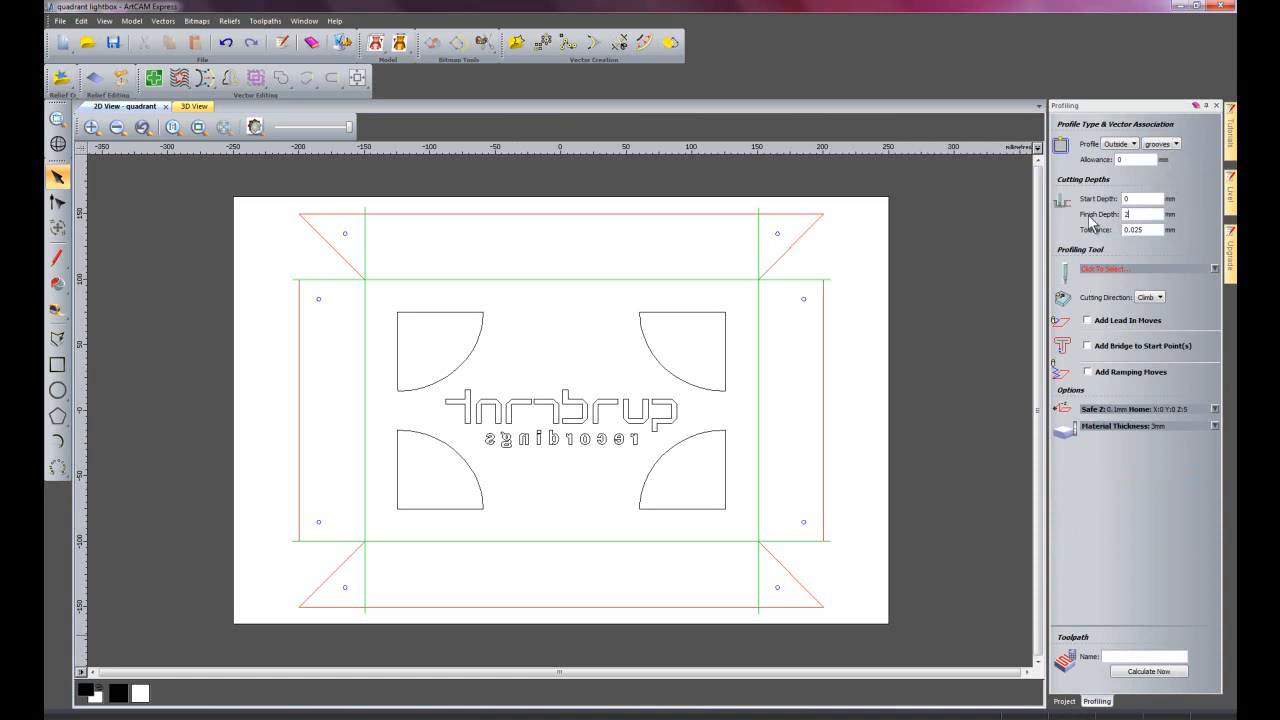
type("2")
Choose the Ball Nose 3 mm from the metric aluminum tools as the profiling tool
left_click(1117, 271)
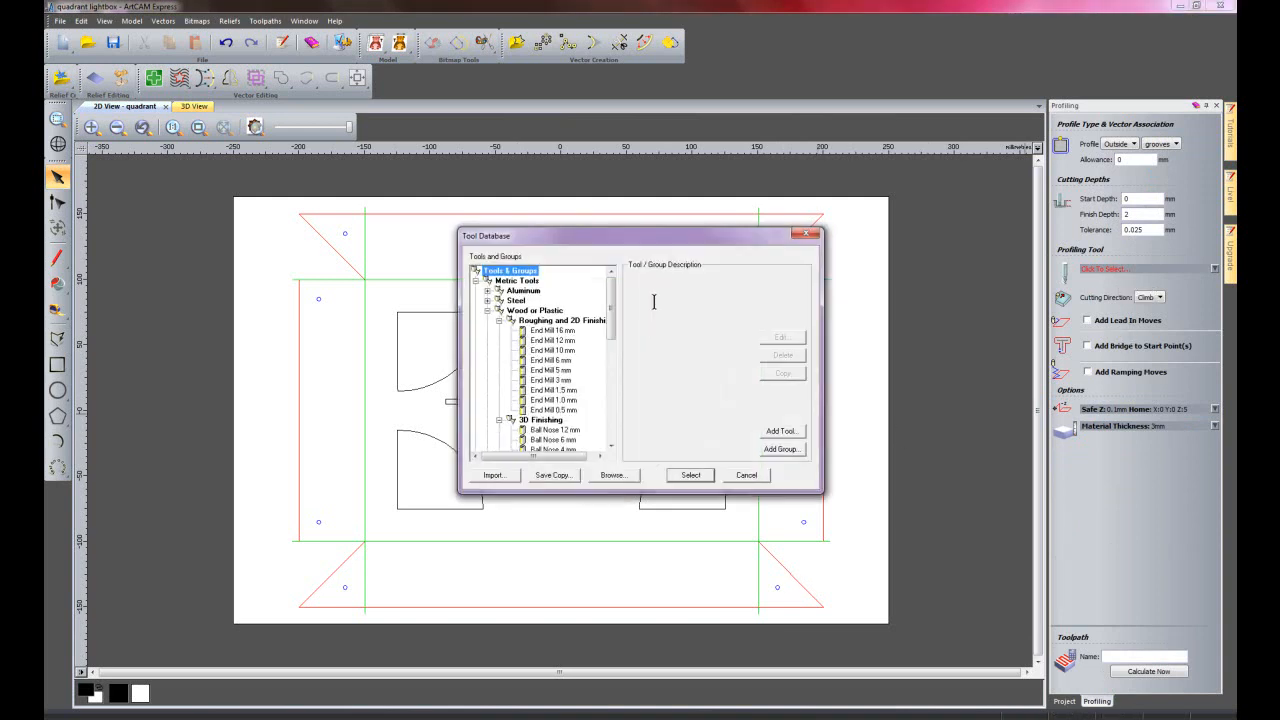
left_click(487, 311)
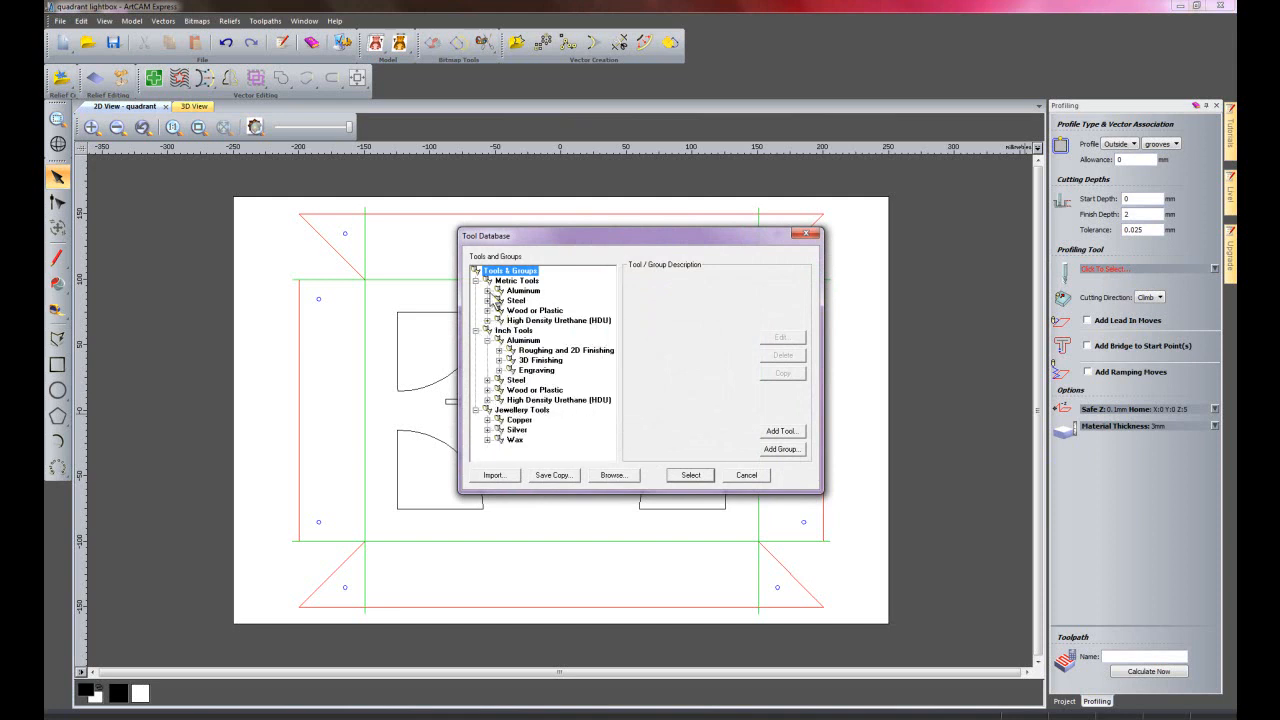
left_click(487, 290)
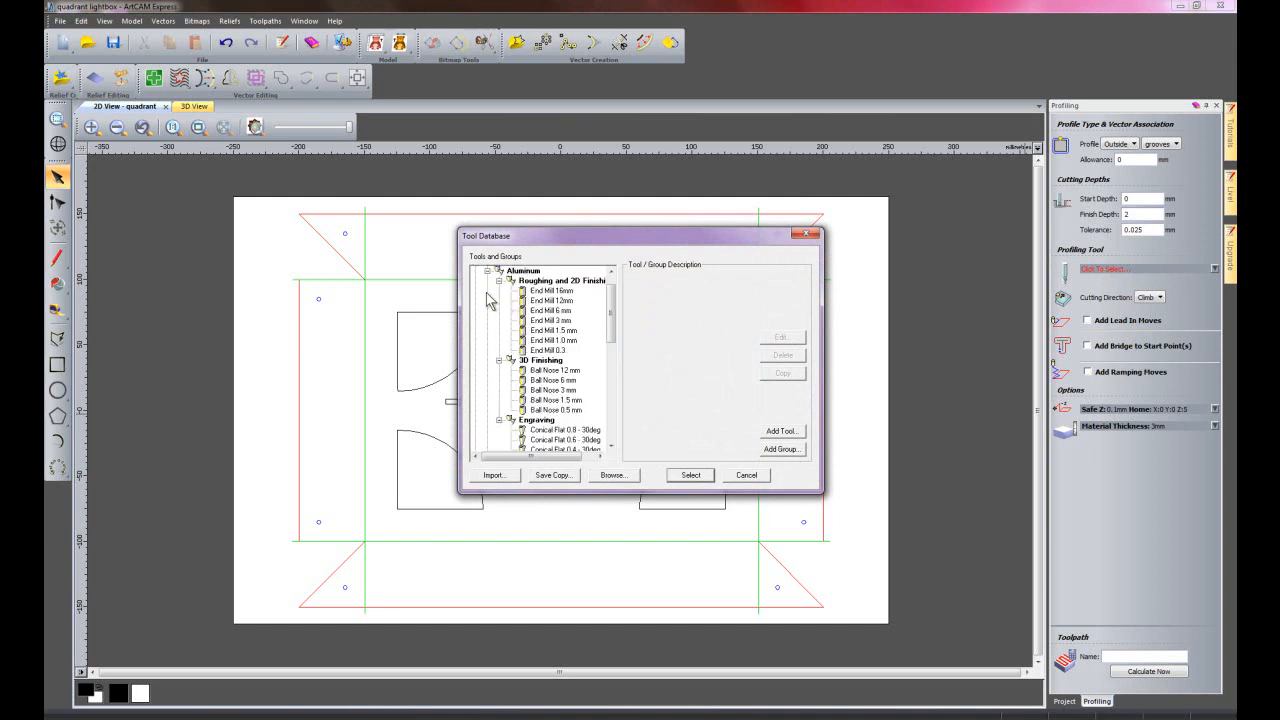
left_click(556, 390)
left_click(689, 476)
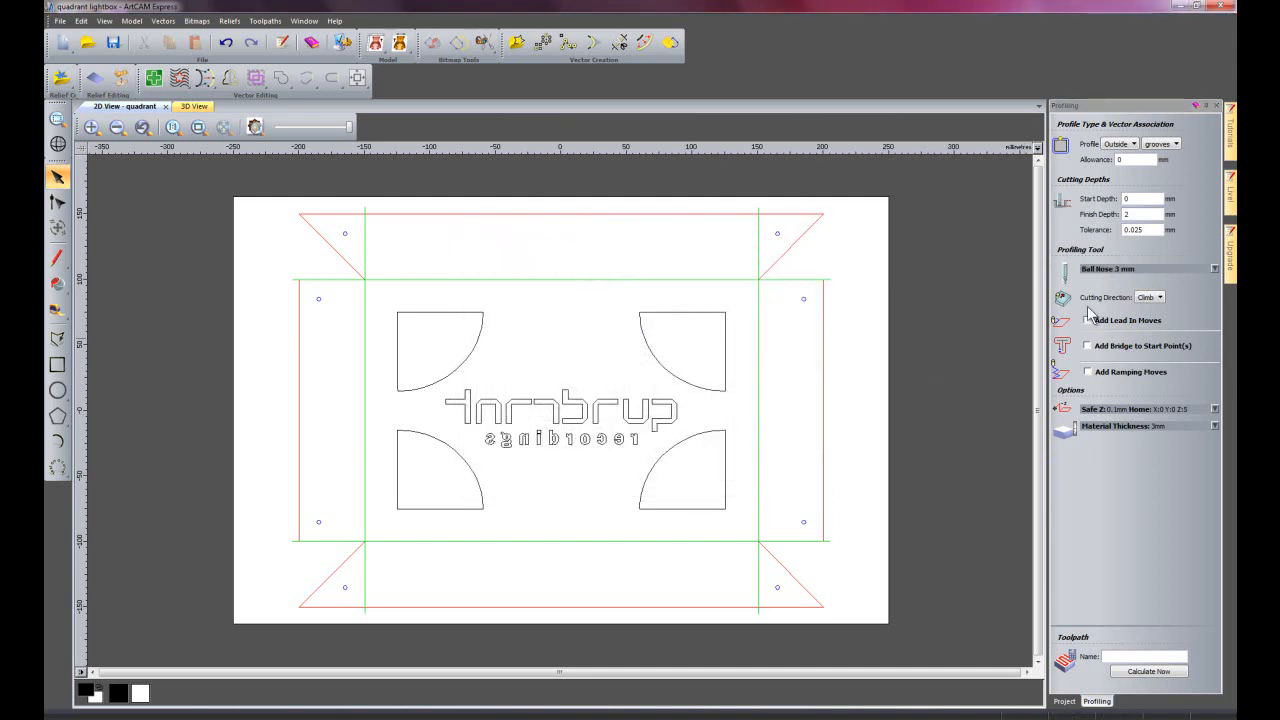
Set the profile to cut along the groove vectors, calculate the toolpath, and expand the project's toolpath list
left_click(1118, 146)
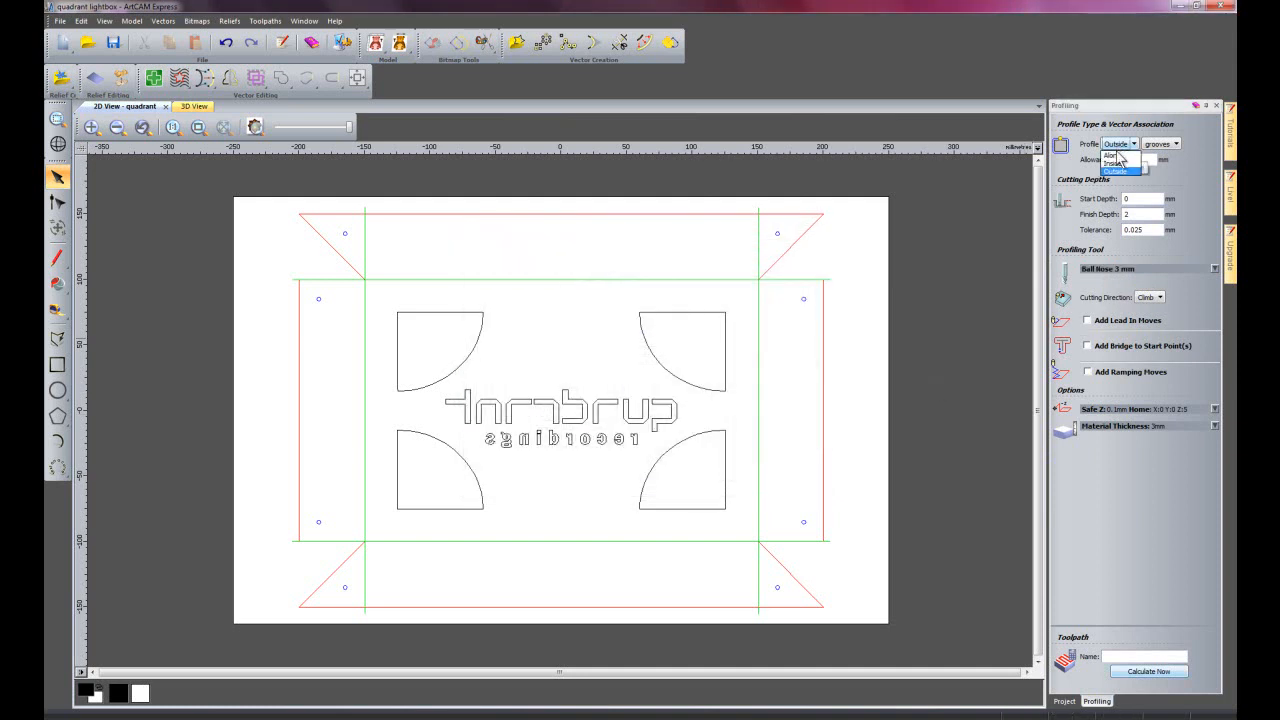
left_click(1114, 155)
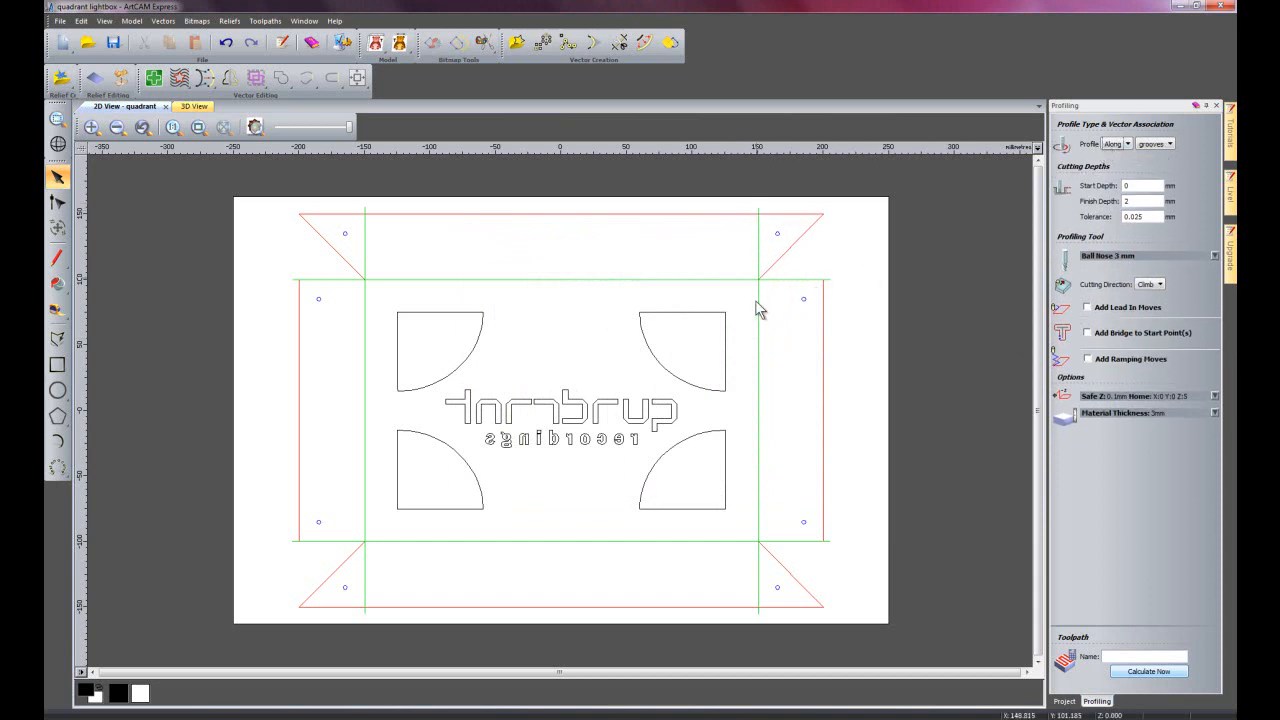
left_click(1150, 671)
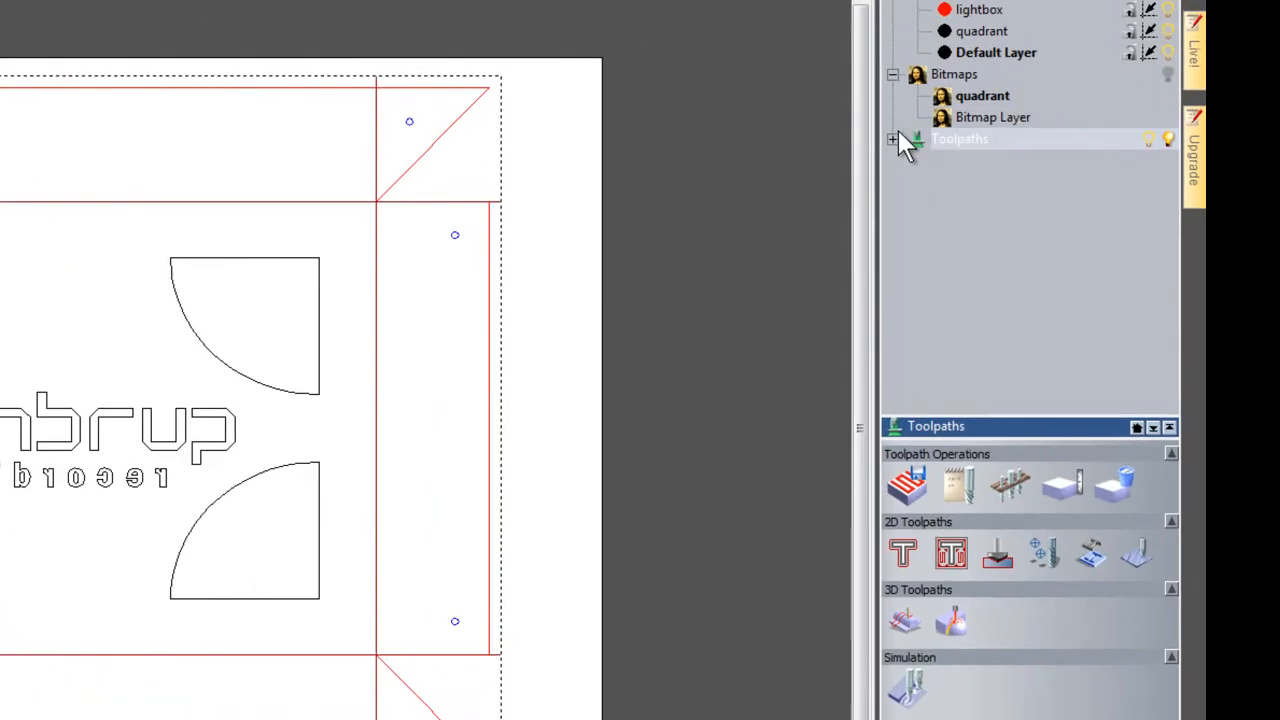
left_click(893, 140)
Set up a female hole inlay toolpath for the Default Layer with a finish depth of 3 mm
left_click(1092, 555)
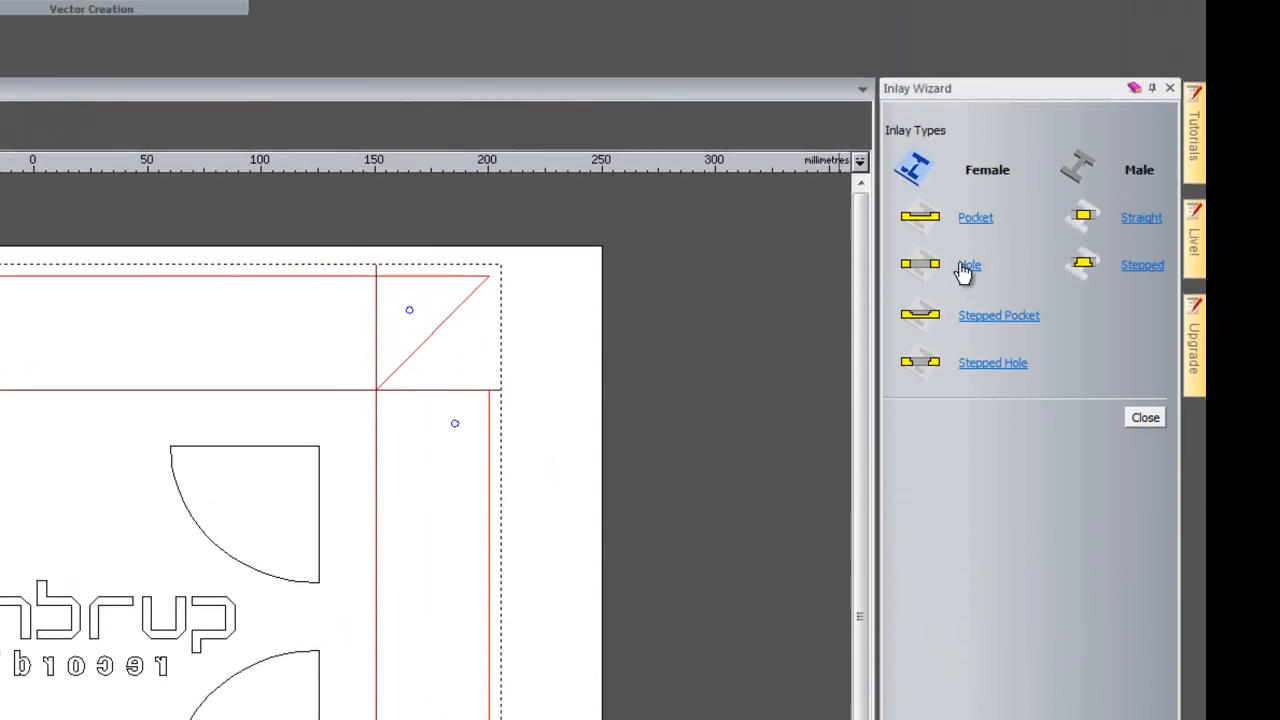
left_click(966, 266)
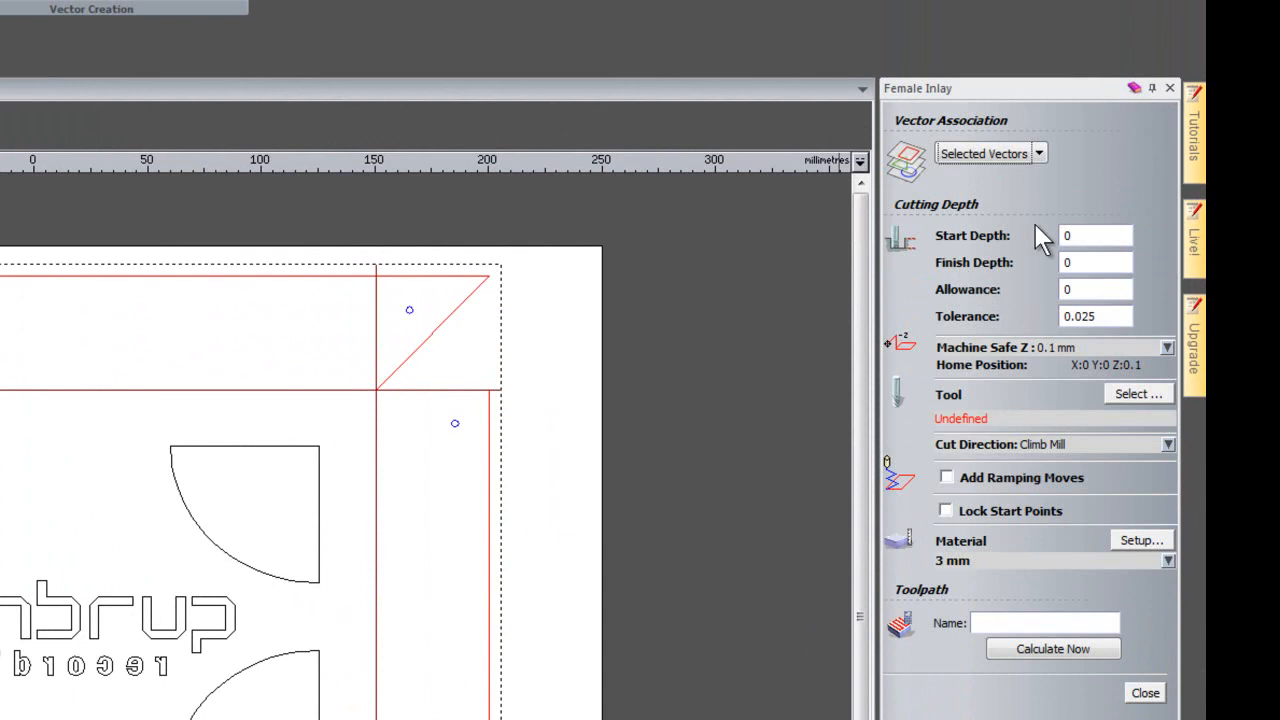
left_click(1011, 152)
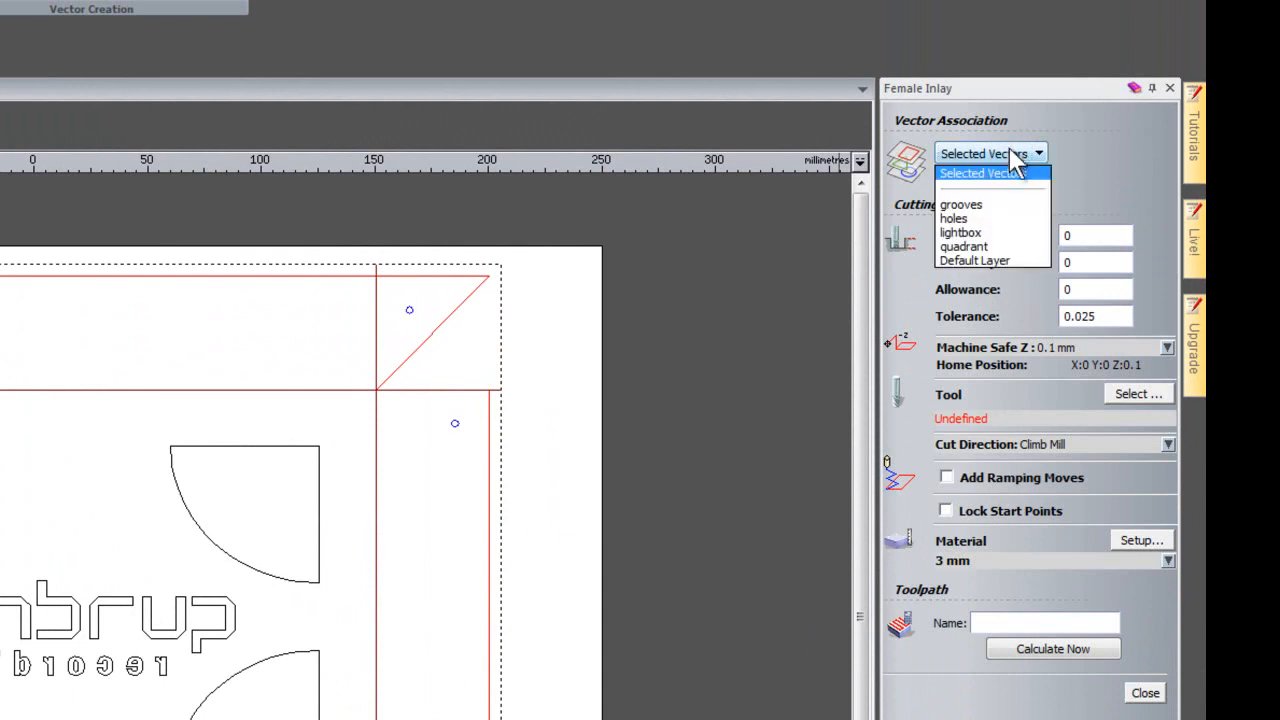
left_click(996, 258)
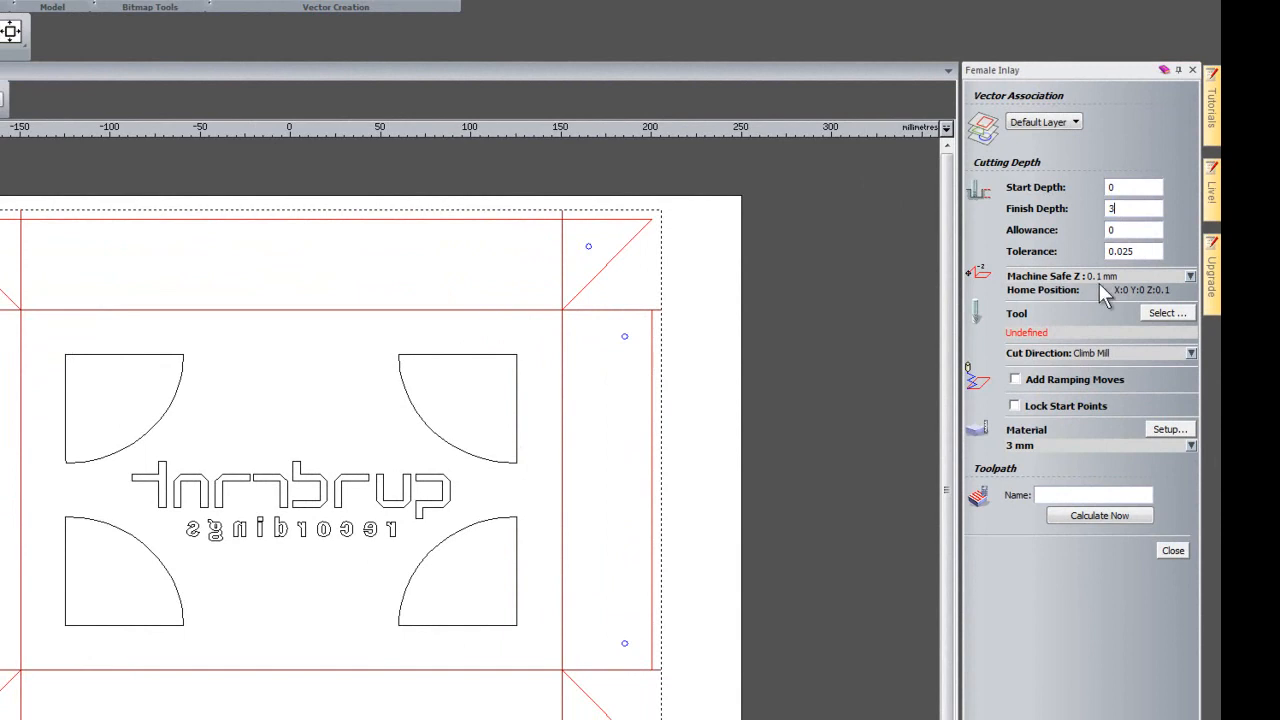
Assign the metric aluminum End Mill 1.0 mm to the female inlay, calculate its toolpath, and close the inlay settings
left_click(1167, 313)
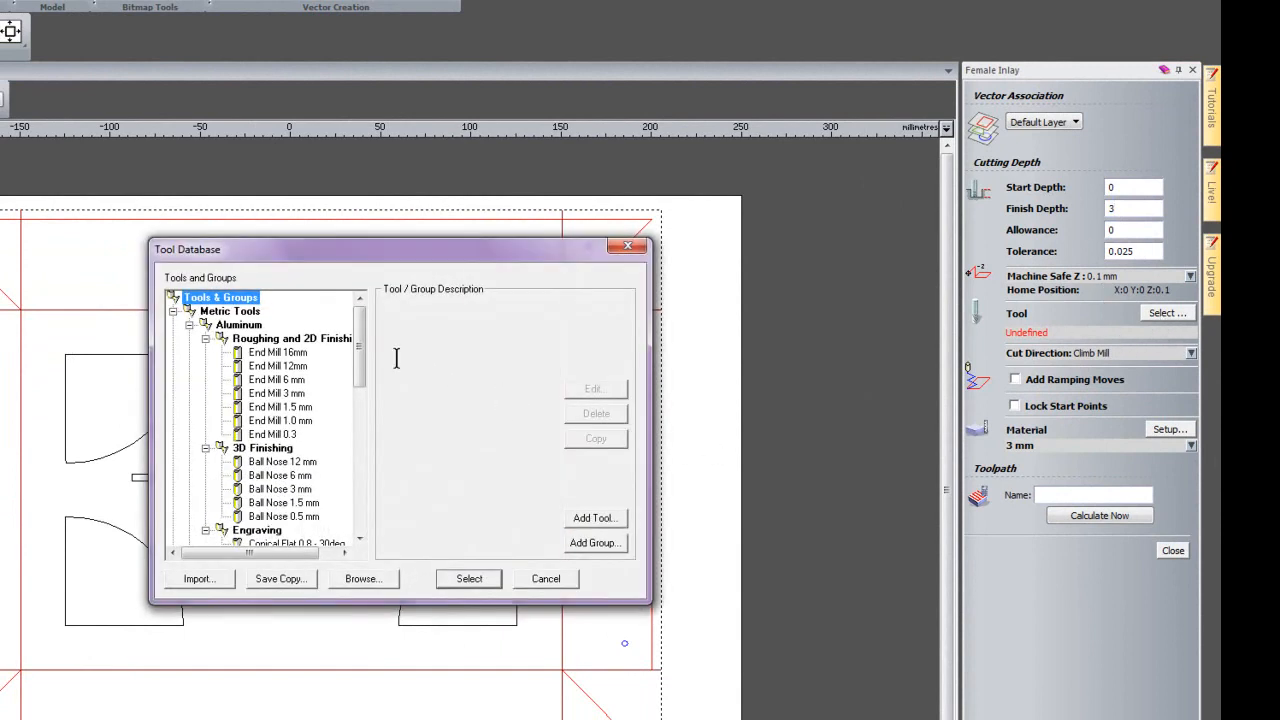
left_click(300, 421)
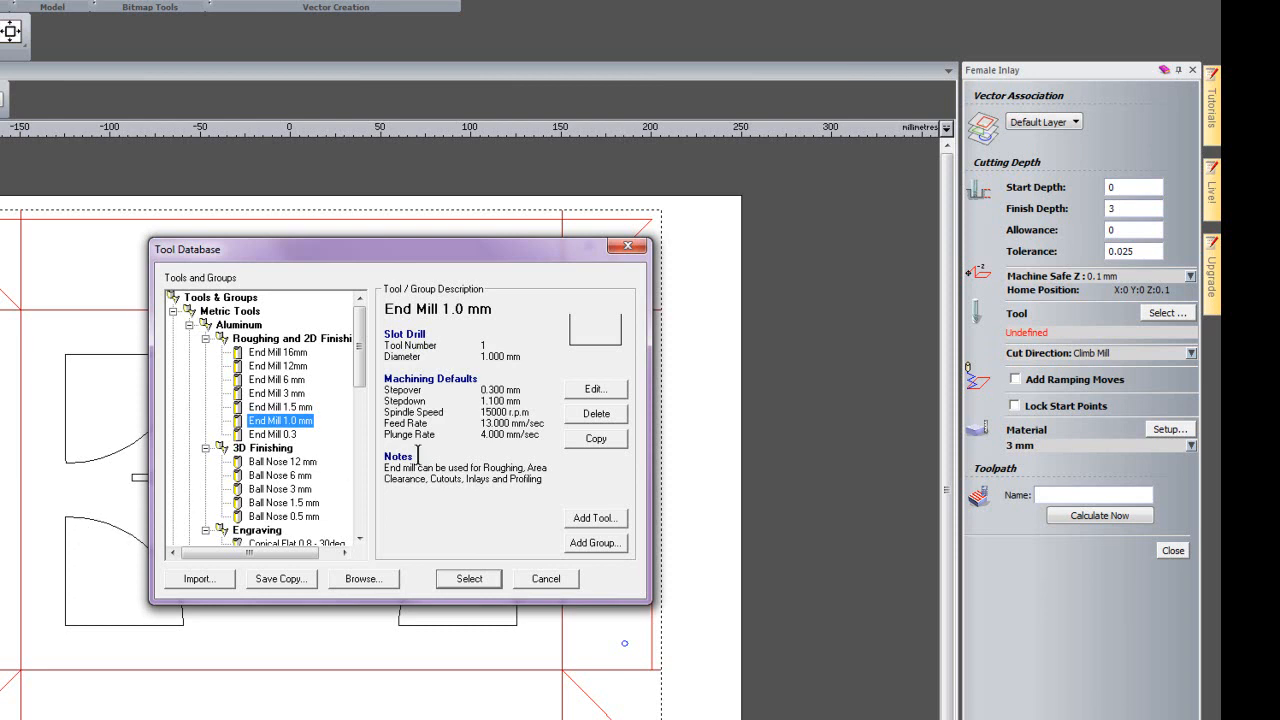
left_click(470, 579)
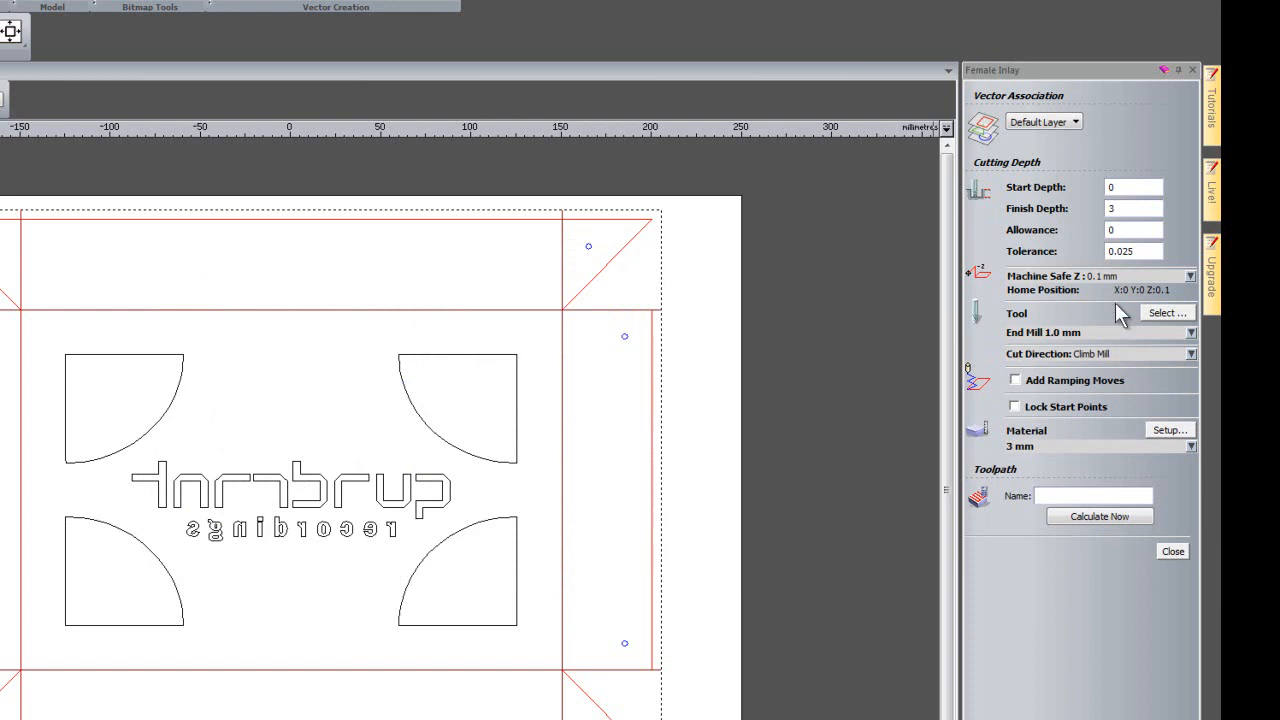
left_click(1115, 516)
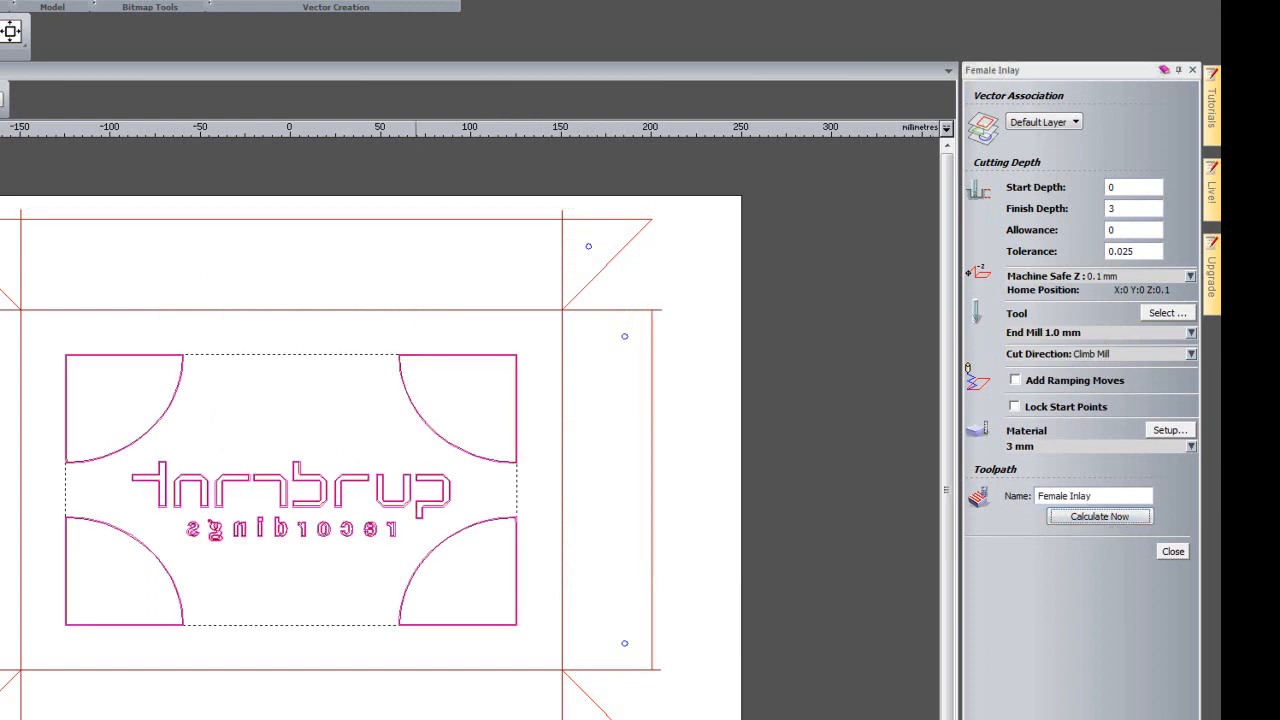
key("Escape")
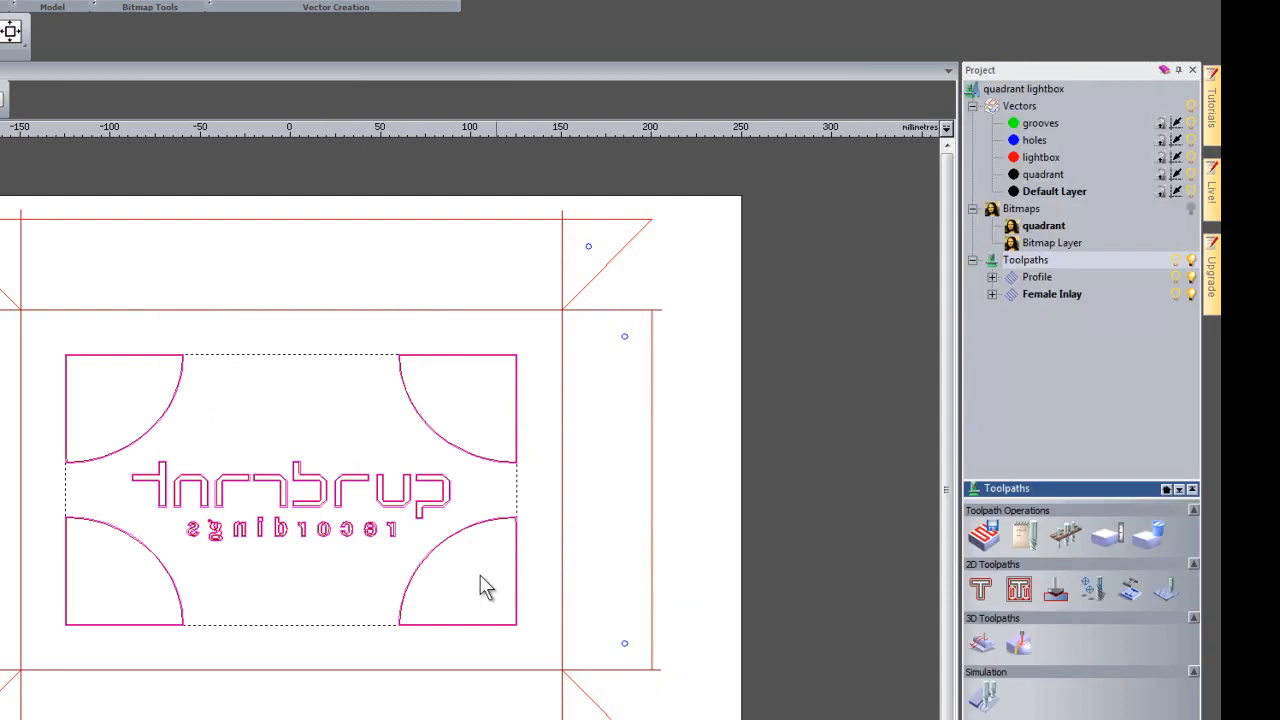
left_click(332, 580)
scroll(332, 580, "up", 5)
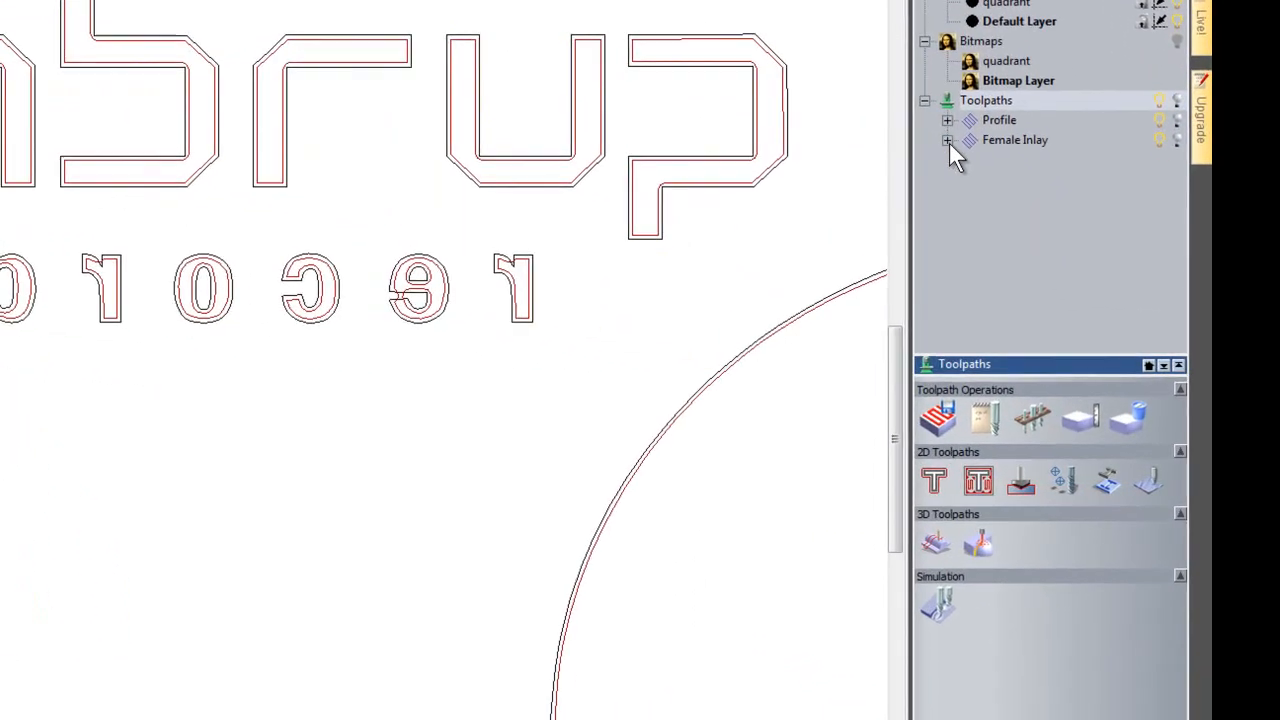
Create one bridge per profile on the female inlay's End Mill 1.0 mm toolpath, with length 3 and thickness 0.5
left_click(1050, 246)
double_click(1008, 163)
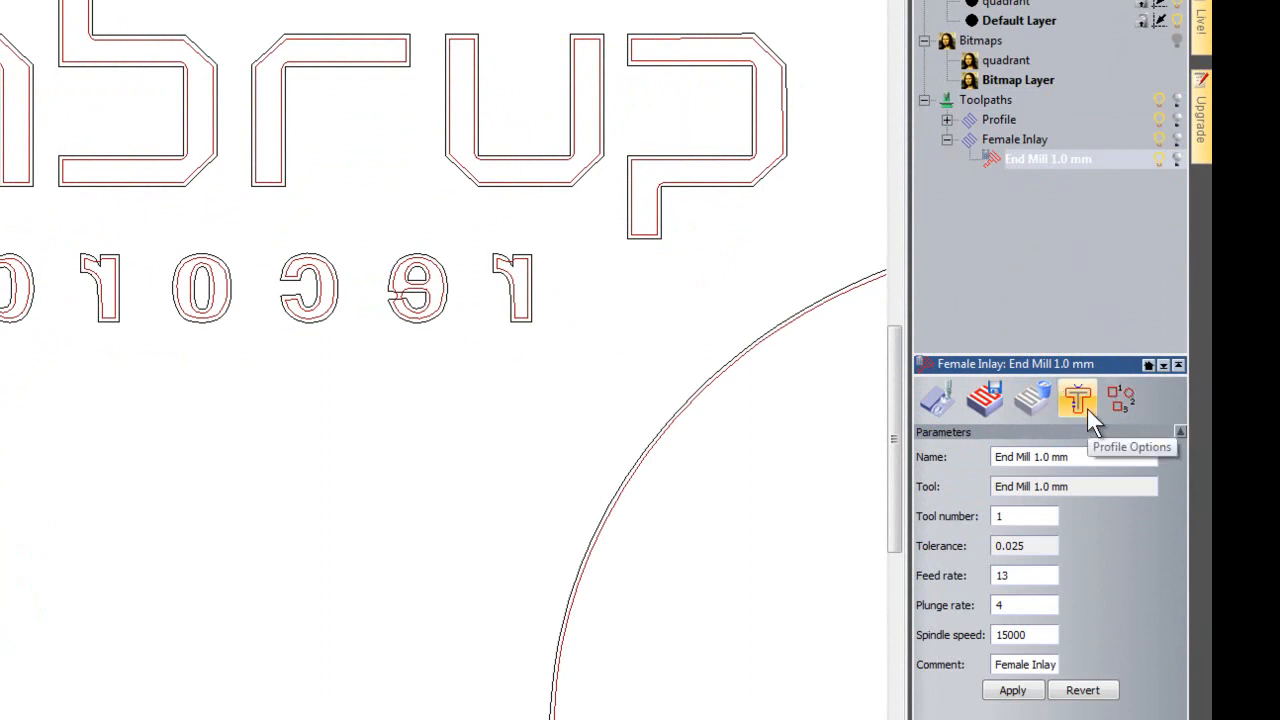
left_click(1087, 409)
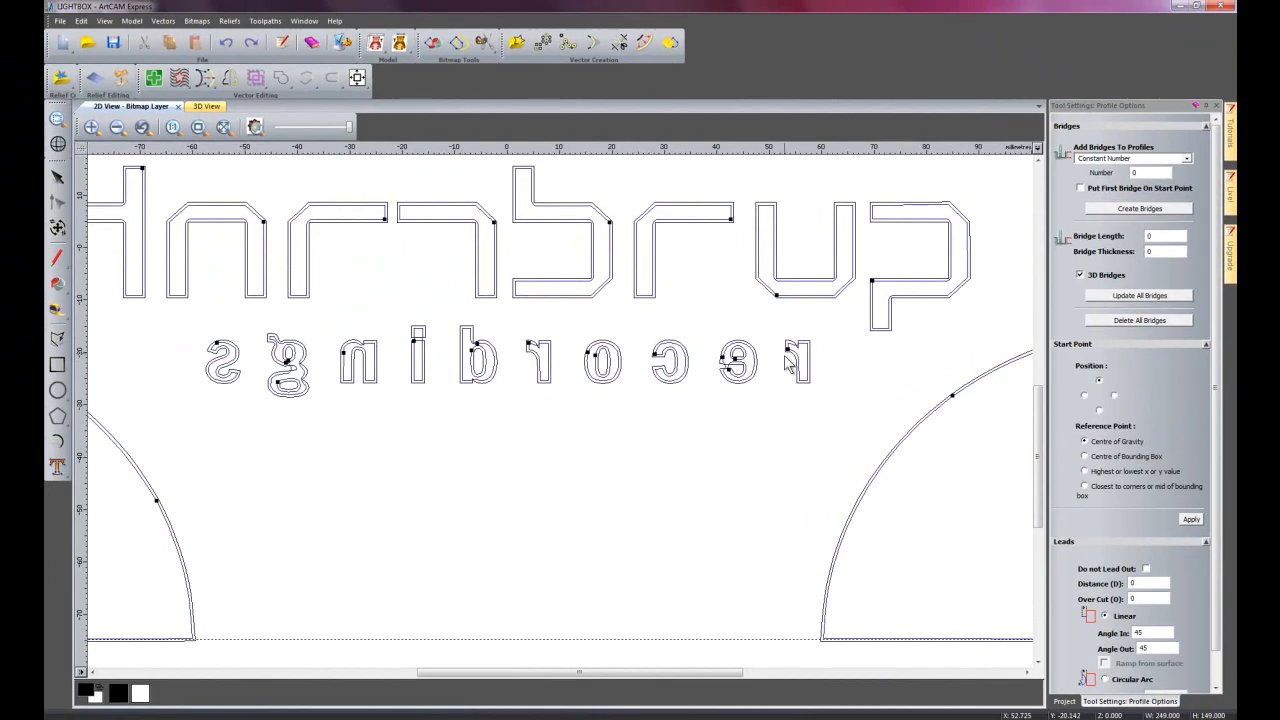
left_click(1153, 235)
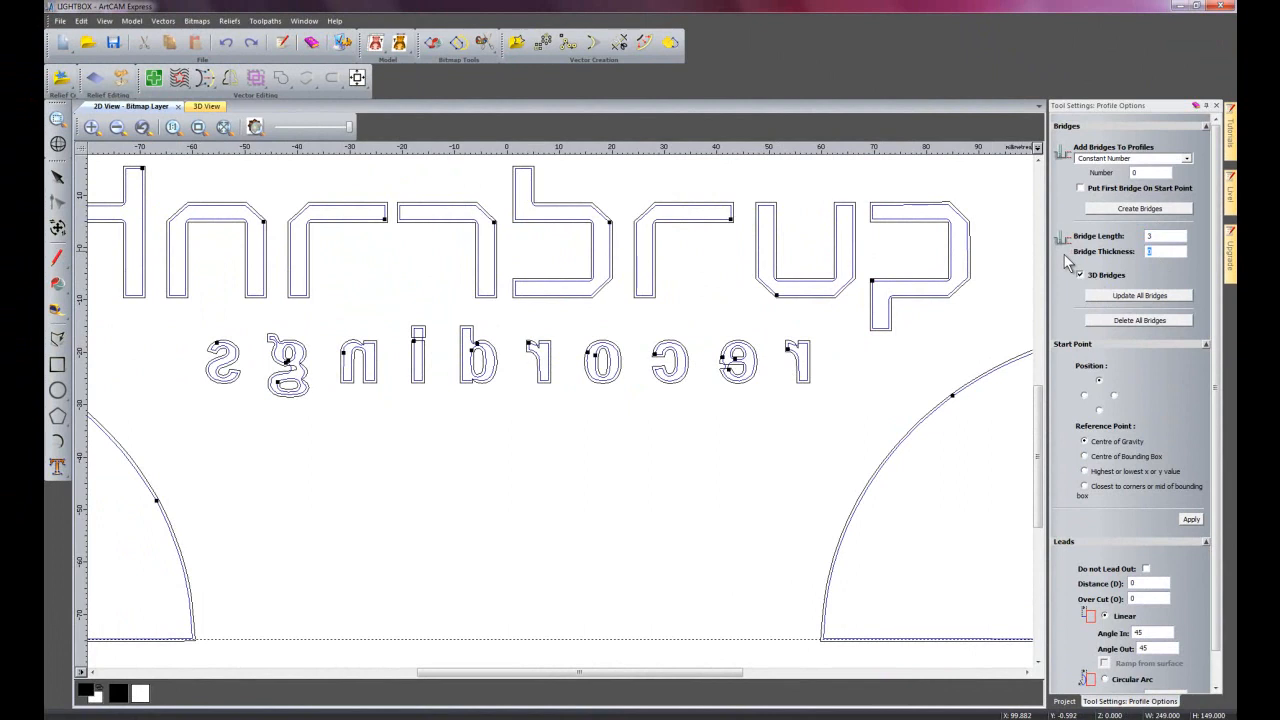
type("0.5")
left_click_drag(1142, 173, 1091, 163)
type("1")
left_click(1125, 208)
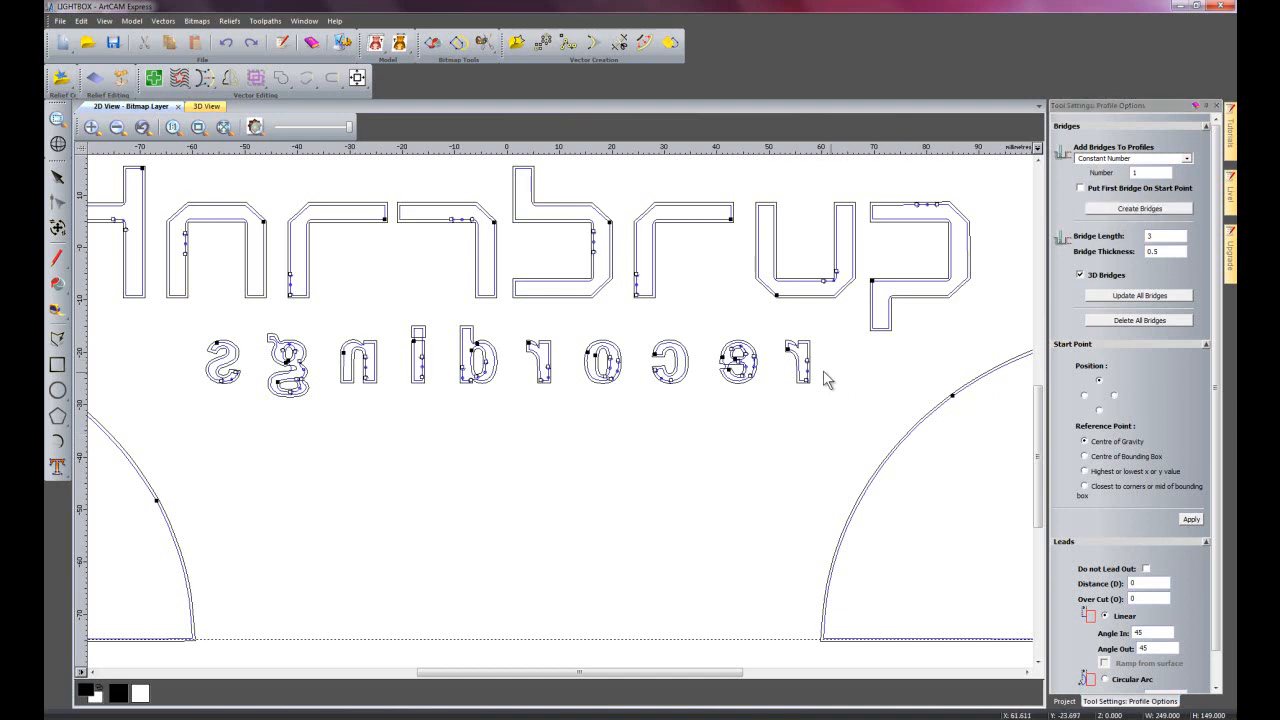
Reposition the bridges on the first r, e and c of "recordings", aligning the e's with its counter and opening
scroll(838, 383, "up", 4)
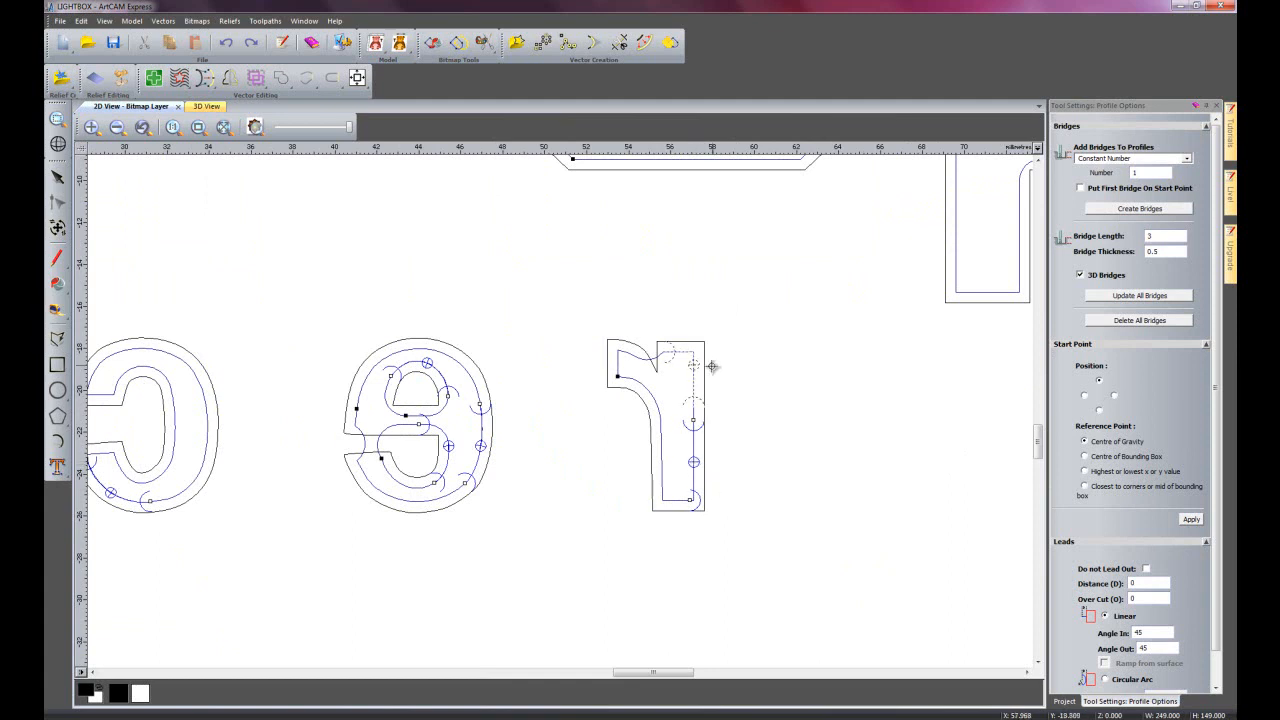
mouse_move(694, 462)
left_mouse_down()
mouse_move(690, 497)
mouse_move(637, 392)
mouse_move(690, 485)
mouse_move(711, 429)
left_mouse_up()
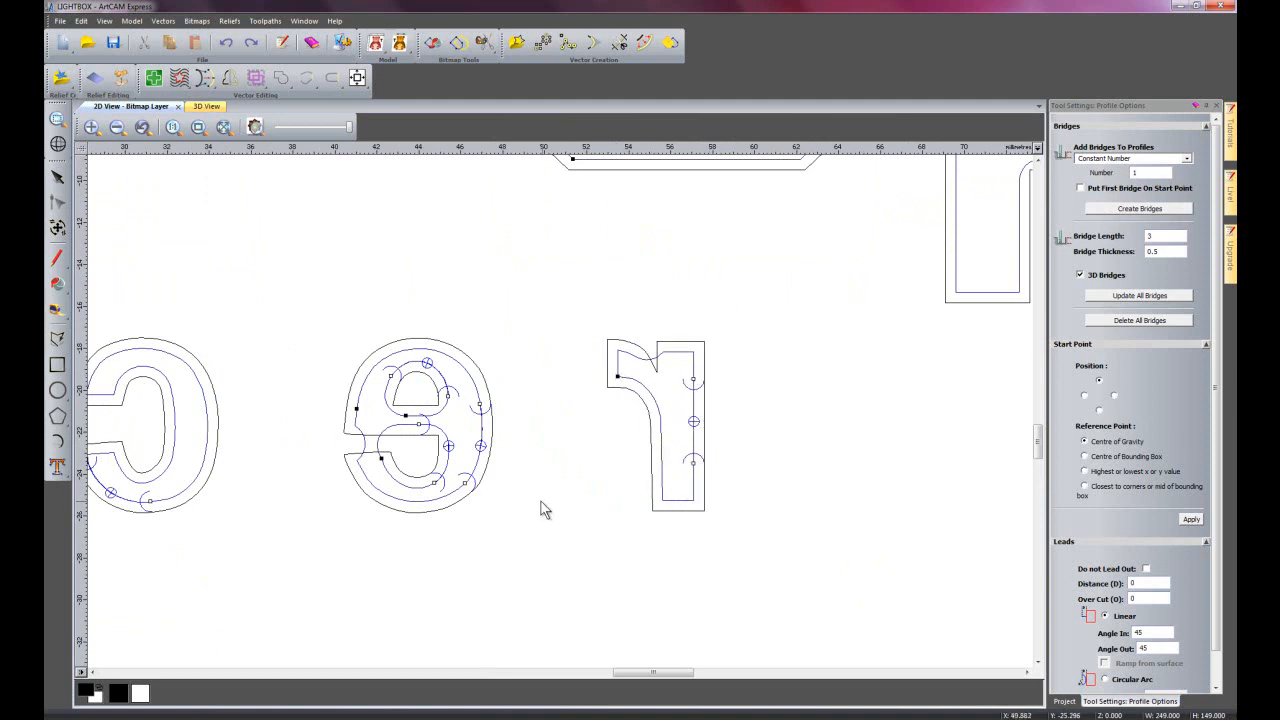
left_click_drag(480, 447, 428, 350)
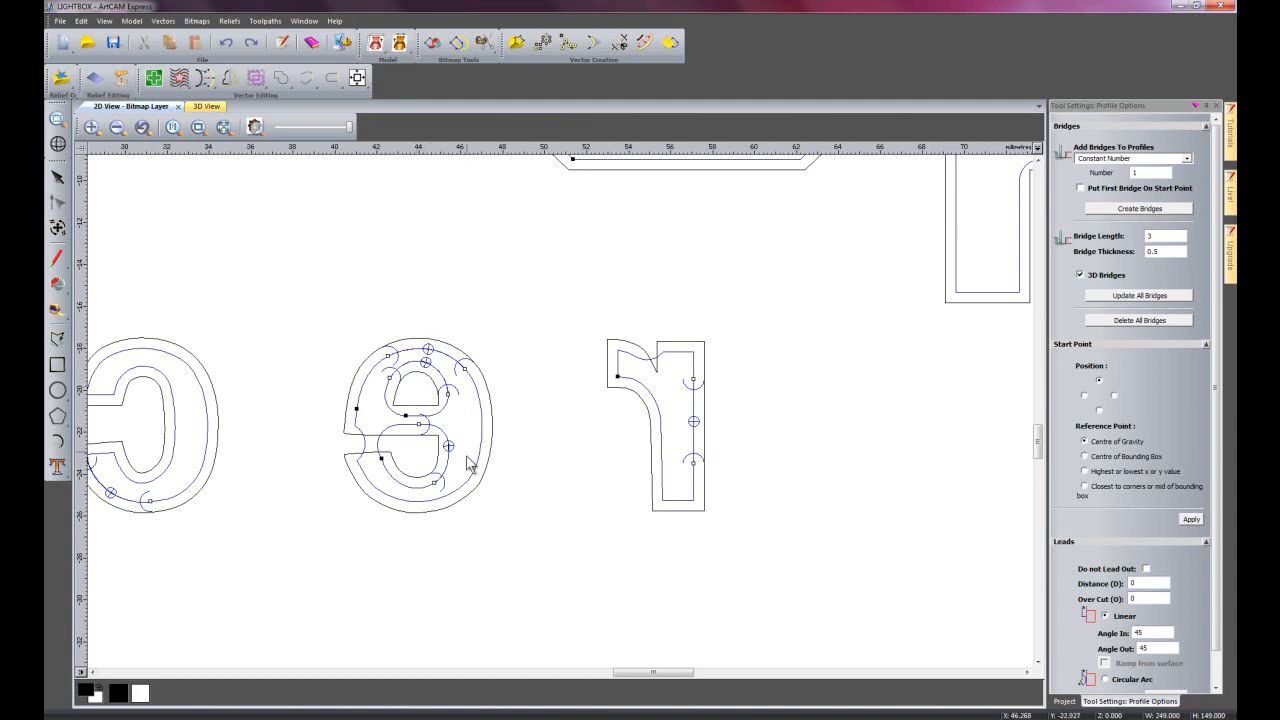
mouse_move(448, 446)
left_mouse_down()
mouse_move(407, 487)
mouse_move(430, 485)
left_mouse_up()
mouse_move(110, 493)
left_mouse_down()
mouse_move(171, 471)
mouse_move(206, 425)
left_mouse_up()
Reposition the bridges on the second r, d and o of "recordings" so paired inner and outer bridges sit side by side
scroll(316, 406, "left", 5)
left_click_drag(572, 450, 577, 394)
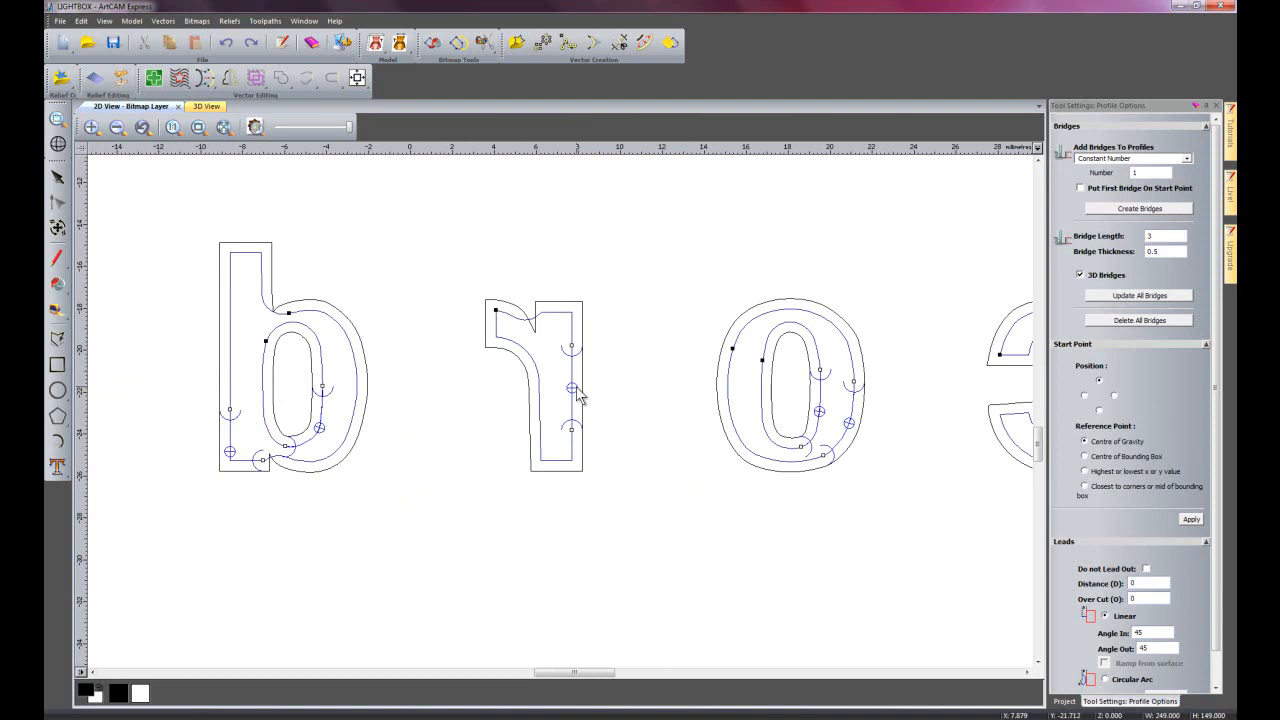
left_click_drag(229, 452, 230, 383)
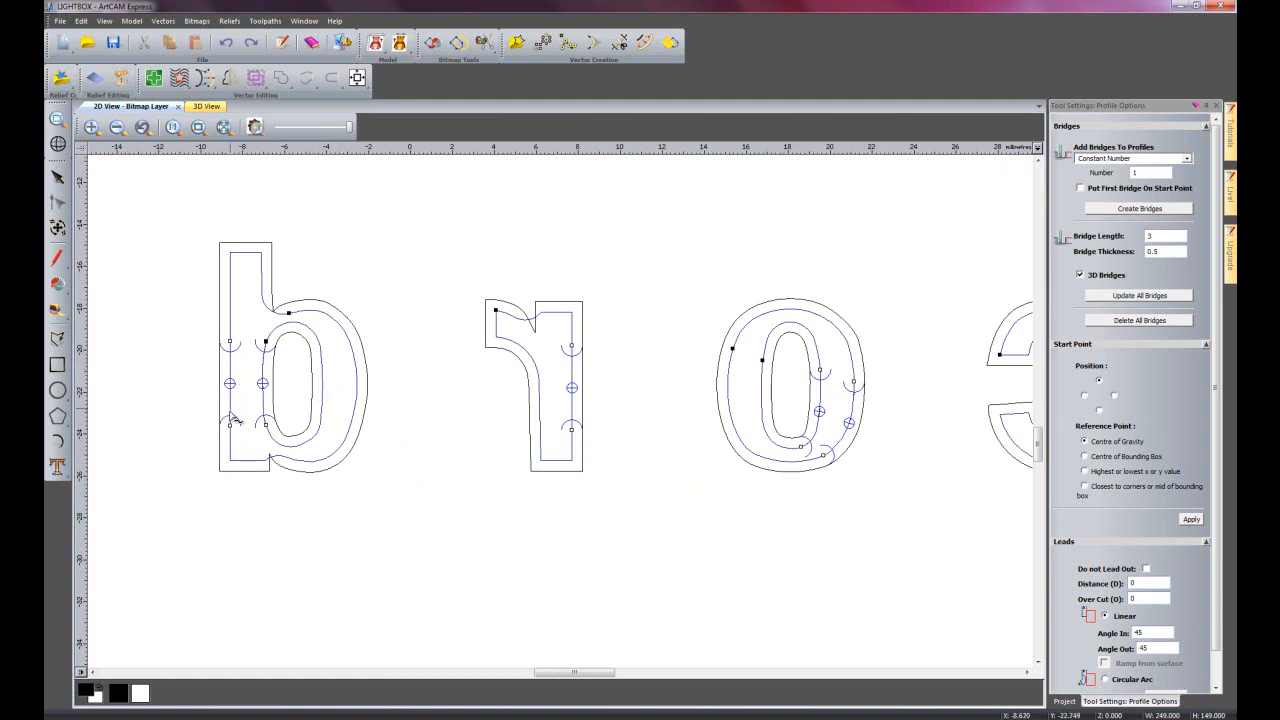
left_click_drag(849, 423, 853, 402)
left_click_drag(819, 411, 822, 402)
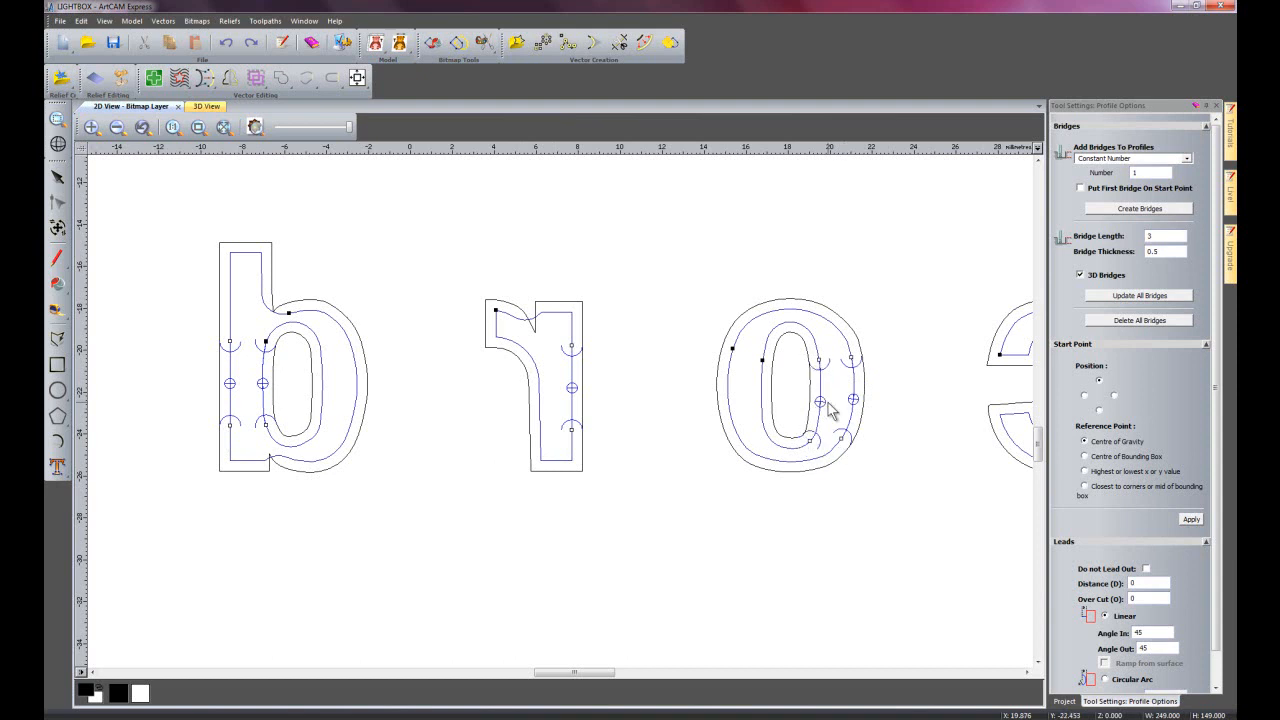
Move the g's outer bridge above its upper counter and the lower counter's bridge to its underside, adding a matching outer bridge below
scroll(798, 462, "down", 2)
scroll(411, 325, "up", 1)
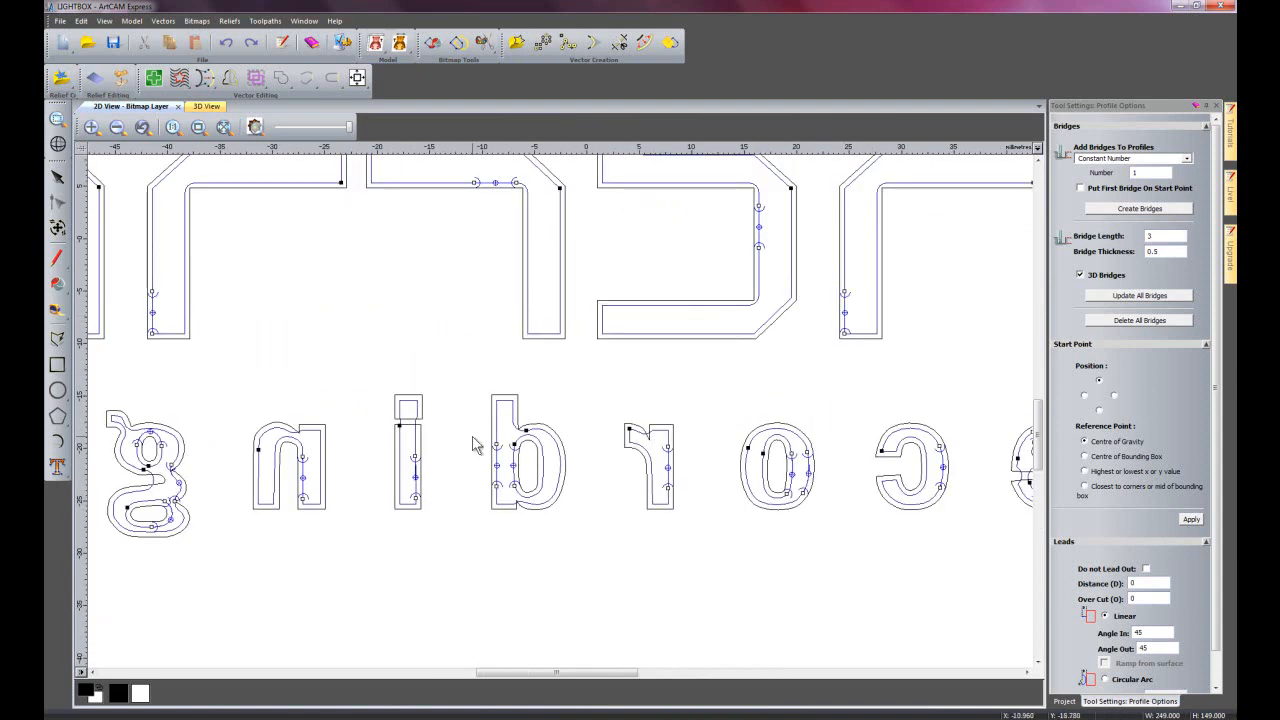
scroll(140, 487, "up", 1)
scroll(670, 448, "up", 1)
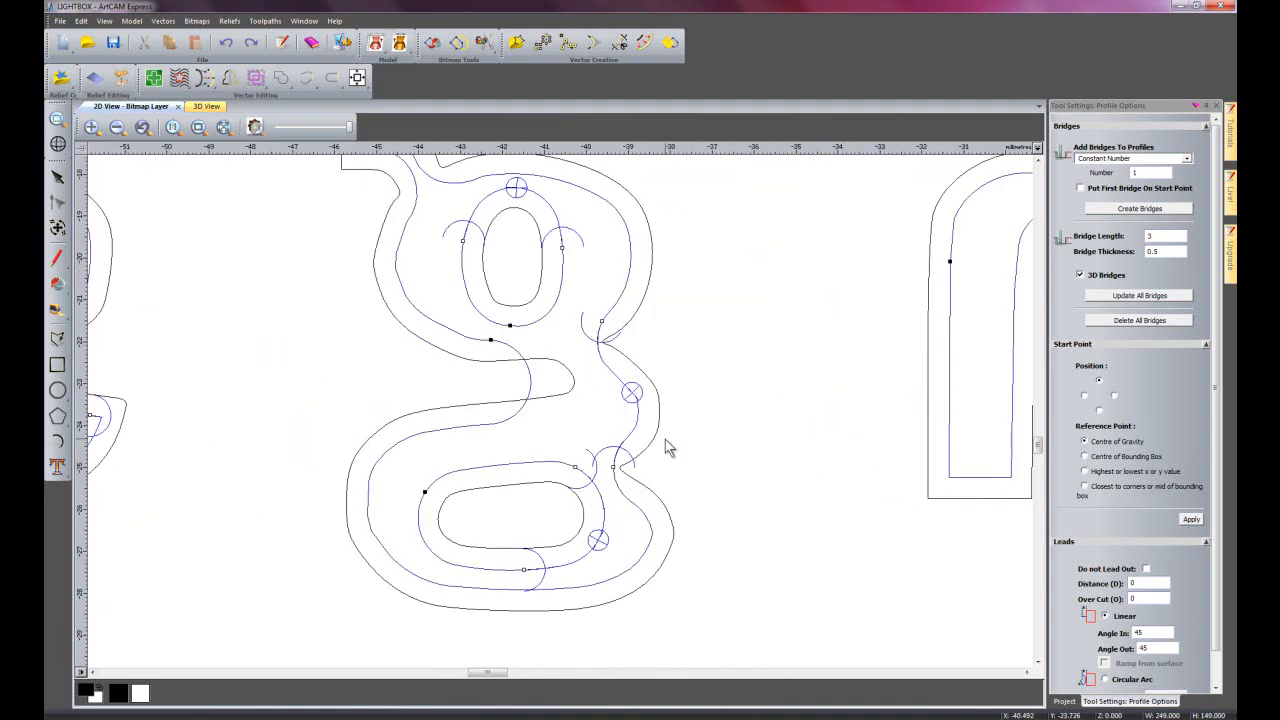
mouse_move(631, 393)
left_mouse_down()
mouse_move(590, 225)
mouse_move(519, 182)
left_mouse_up()
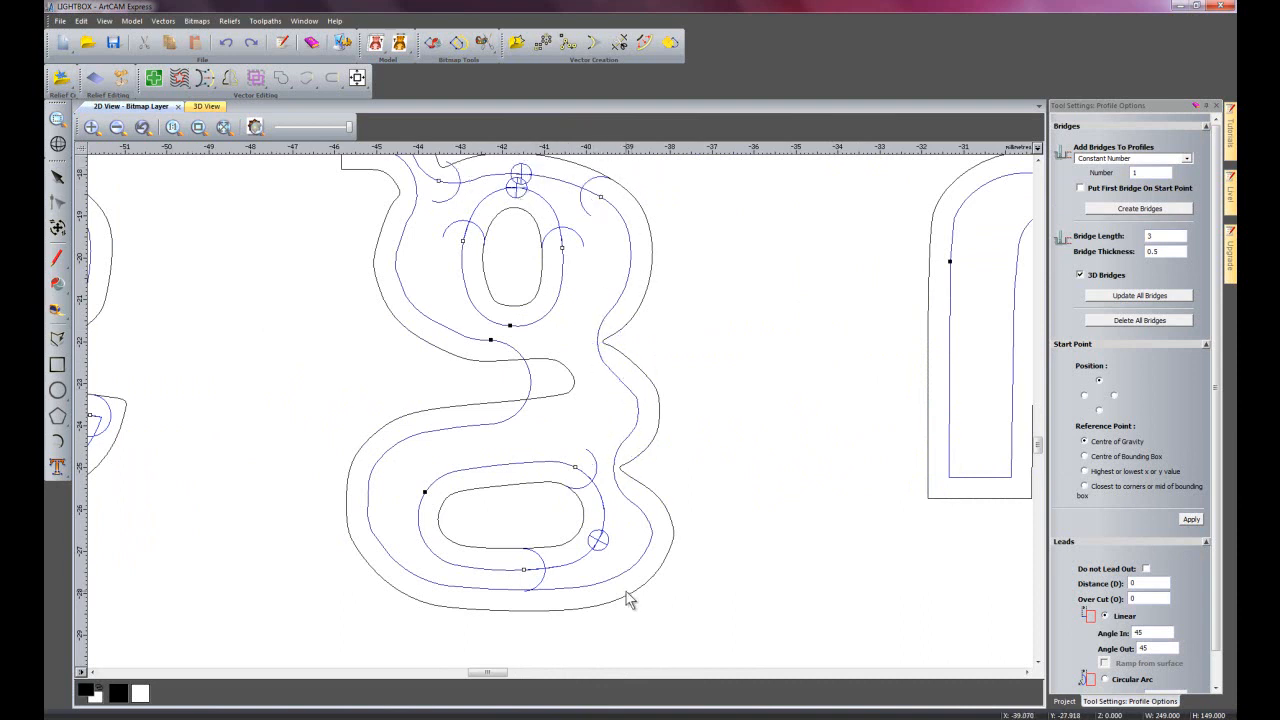
left_click_drag(598, 539, 510, 570)
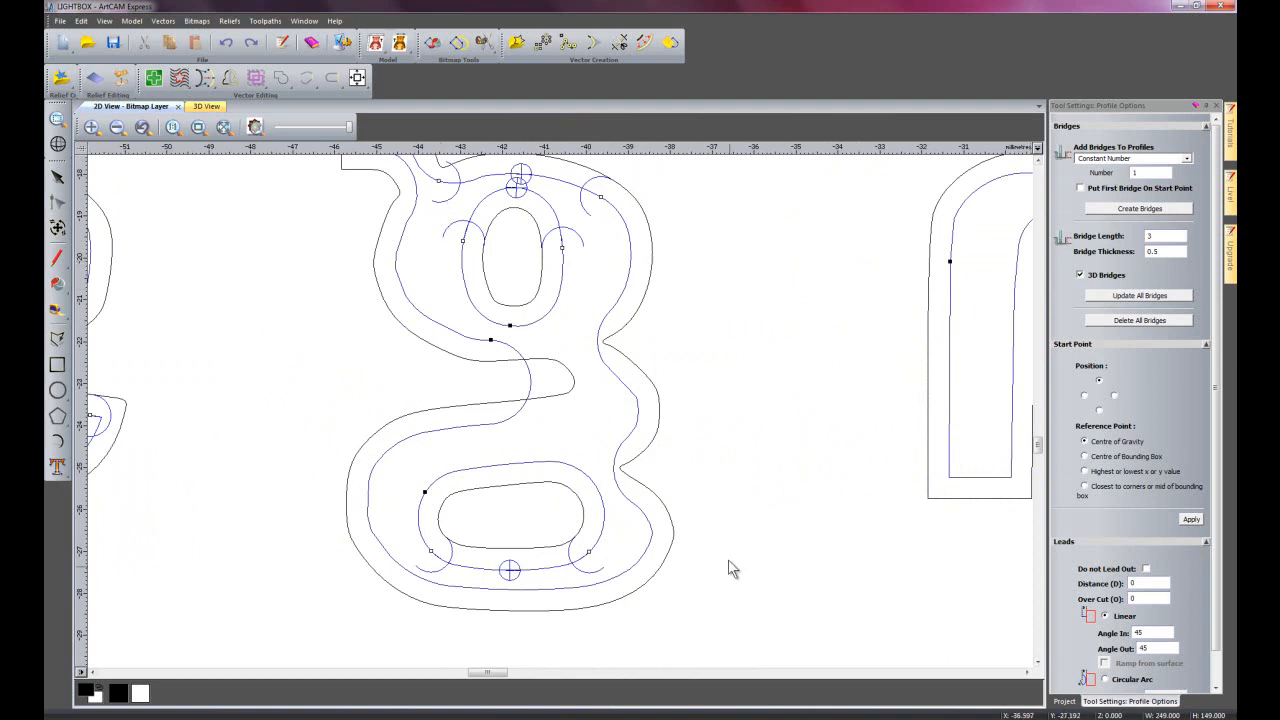
left_click(509, 594)
scroll(785, 448, "down", 2)
scroll(665, 480, "down", 2)
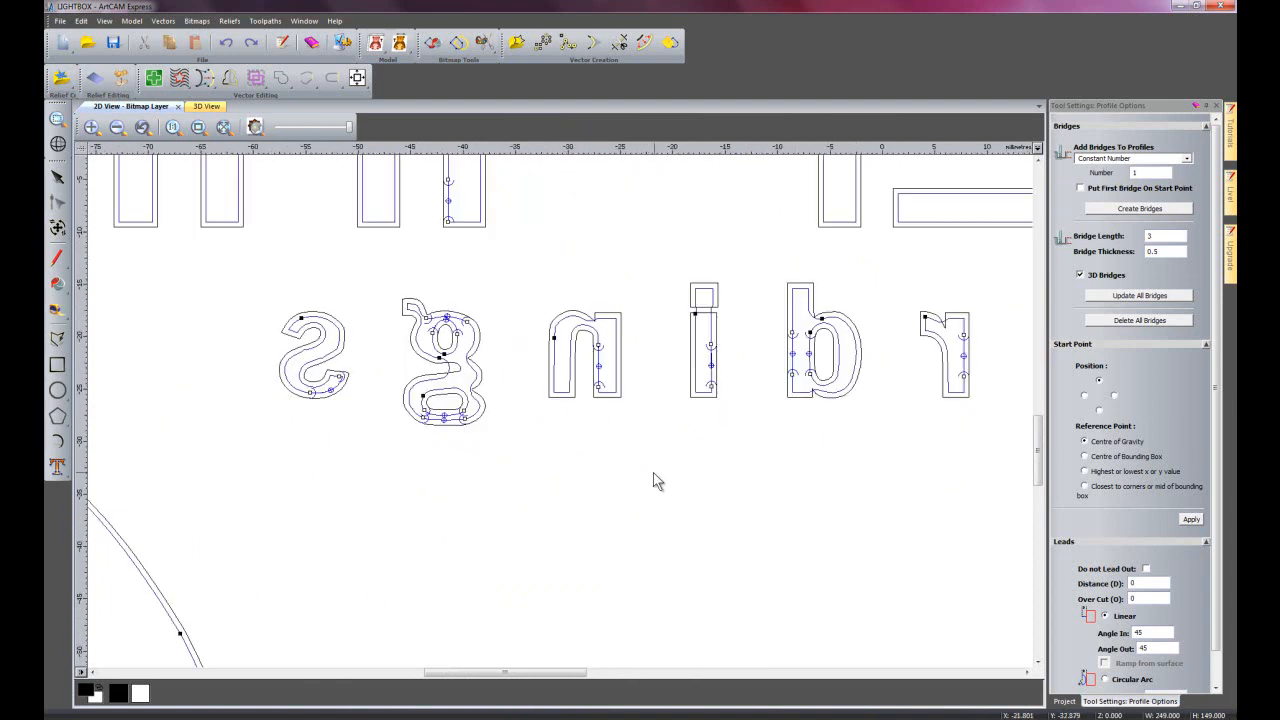
scroll(706, 404, "down", 2)
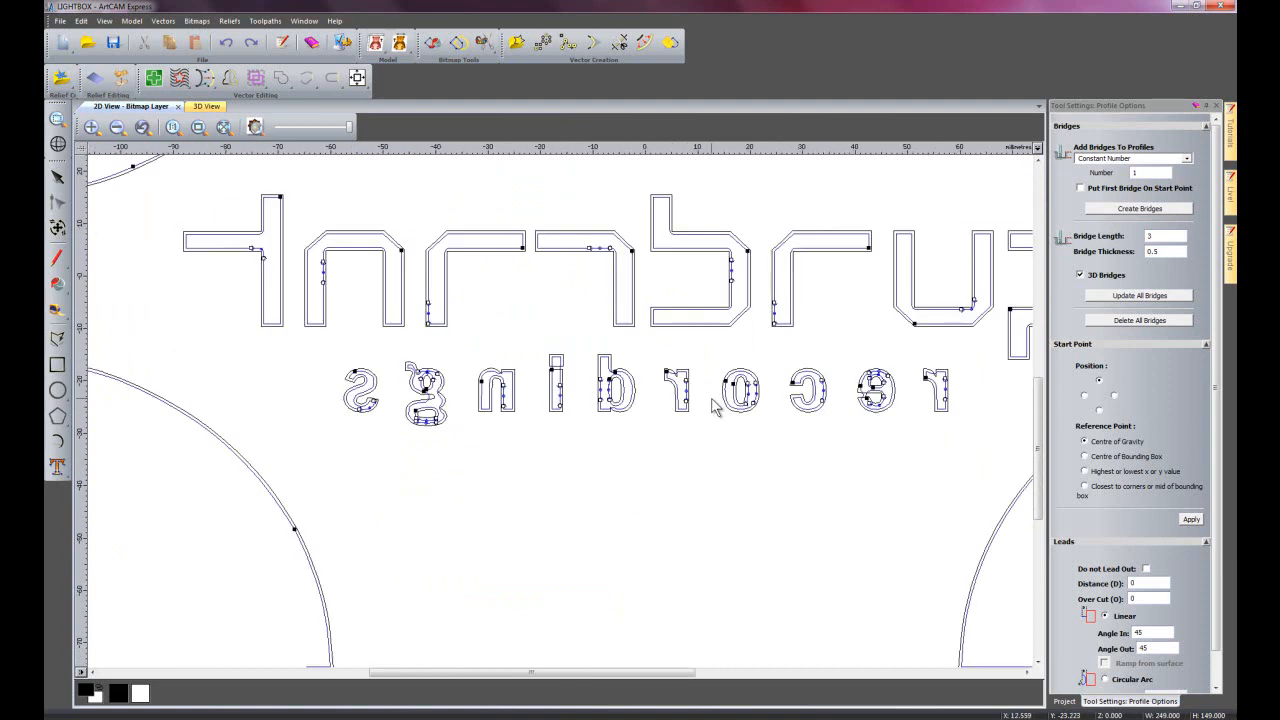
Finish editing the inlay bridges by closing the profile options, and deselect the toolpath with its Female Inlay group collapsed
scroll(716, 404, "down", 2)
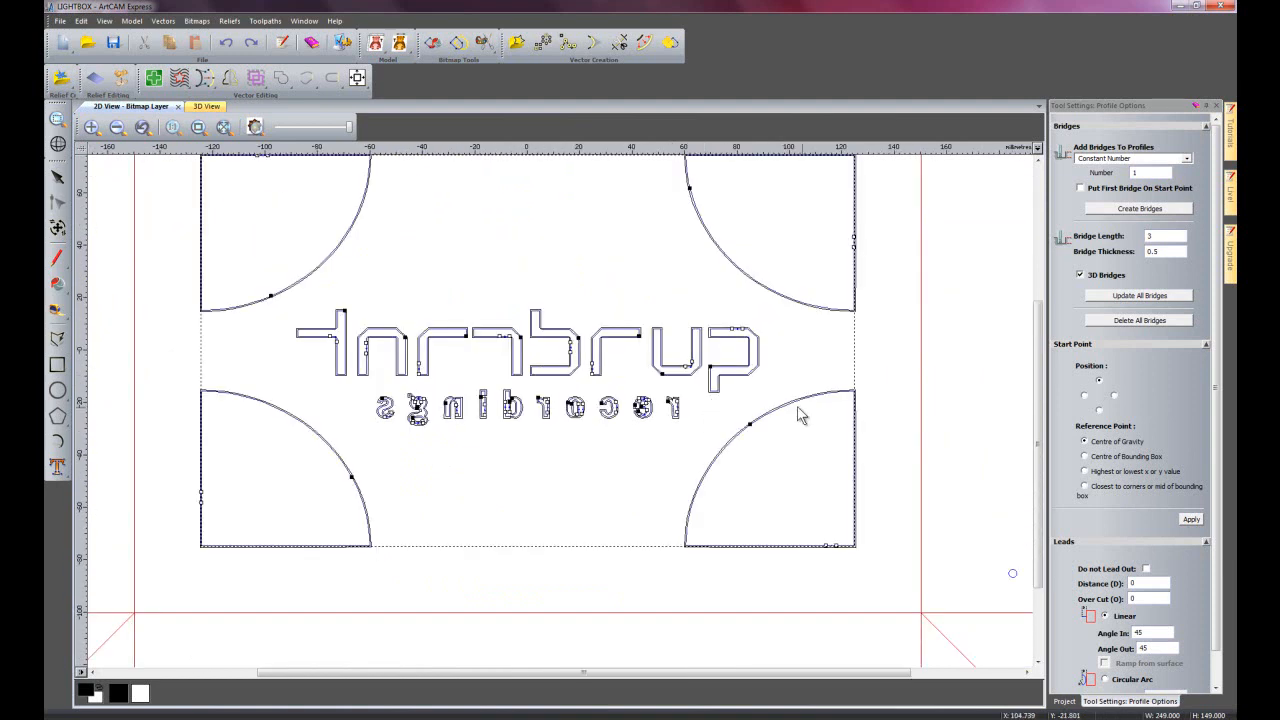
scroll(770, 412, "down", 2)
left_click(1216, 105)
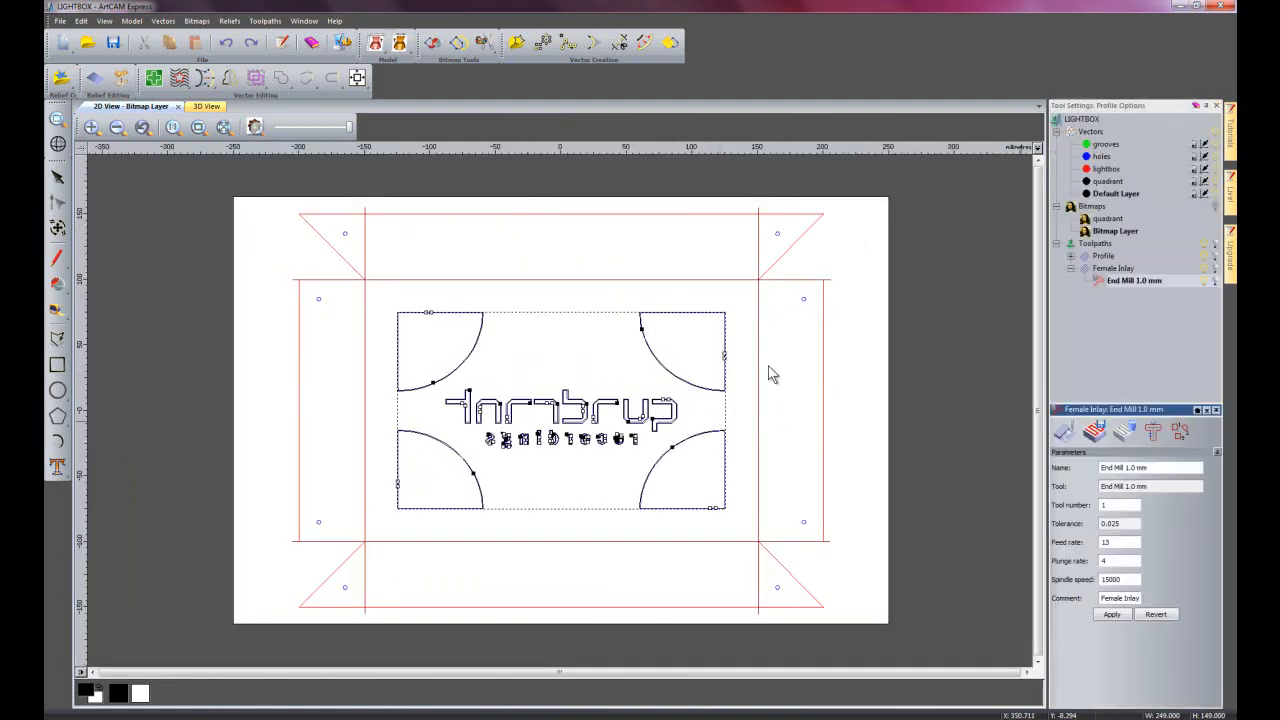
left_click(560, 528)
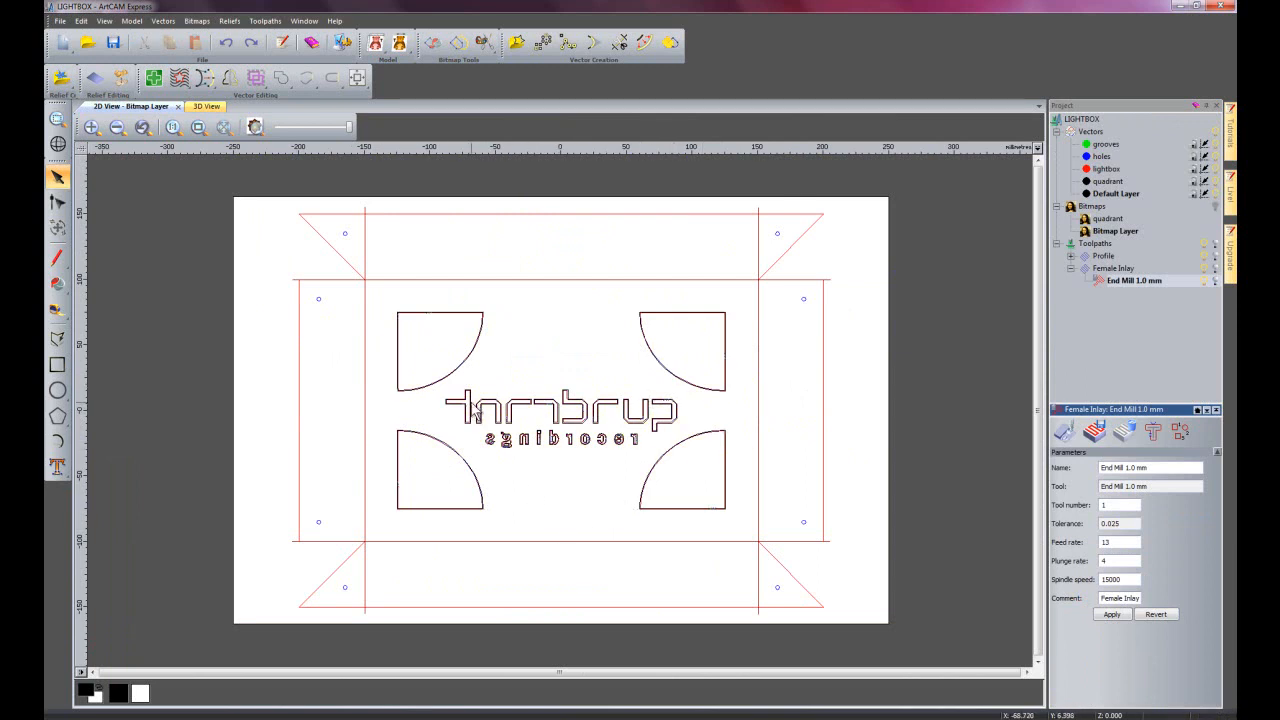
left_click(1069, 269)
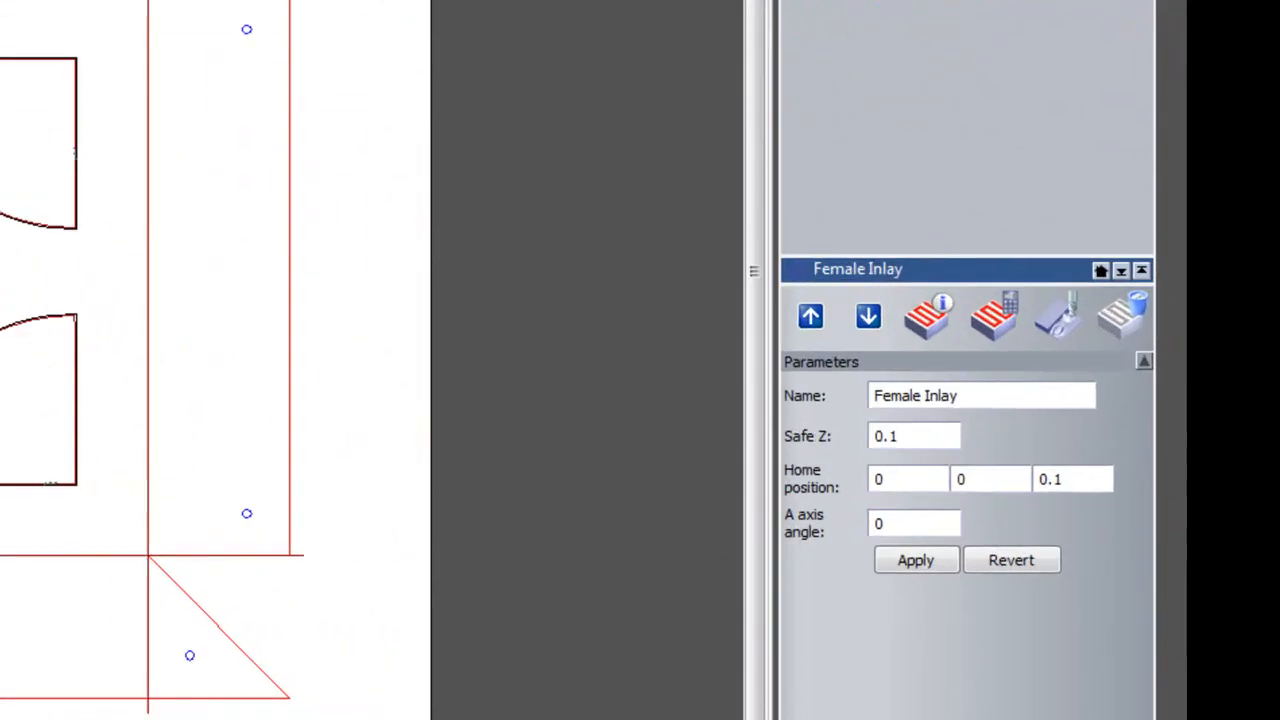
Start a drilling toolpath associated with the vectors on the holes layer
left_click(1094, 243)
left_click(900, 420)
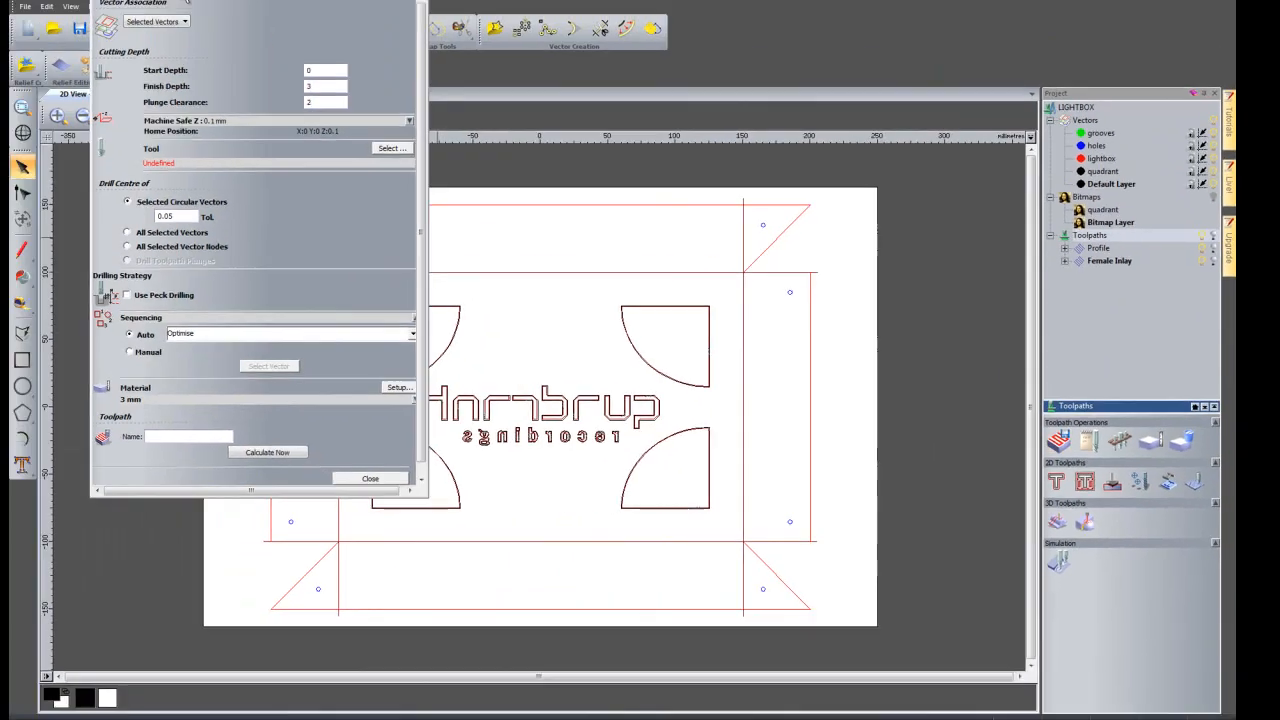
left_click_drag(209, 2, 1135, 411)
left_click(1139, 144)
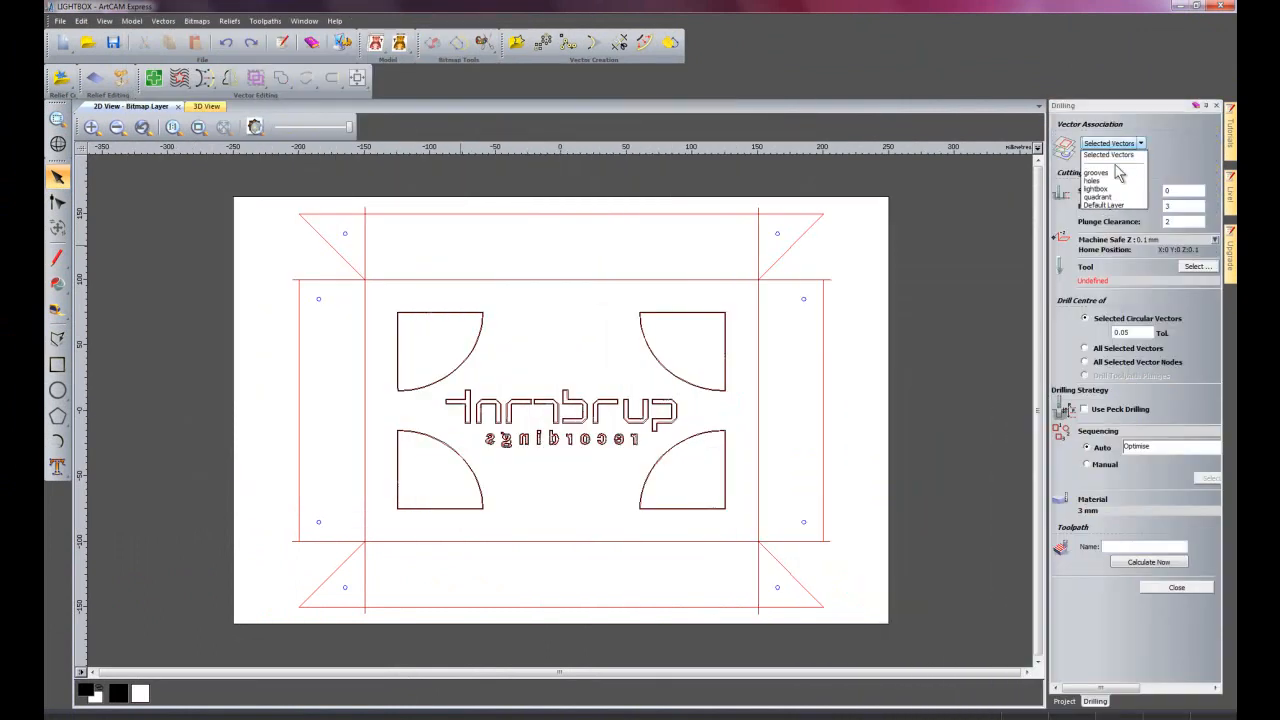
left_click(1095, 182)
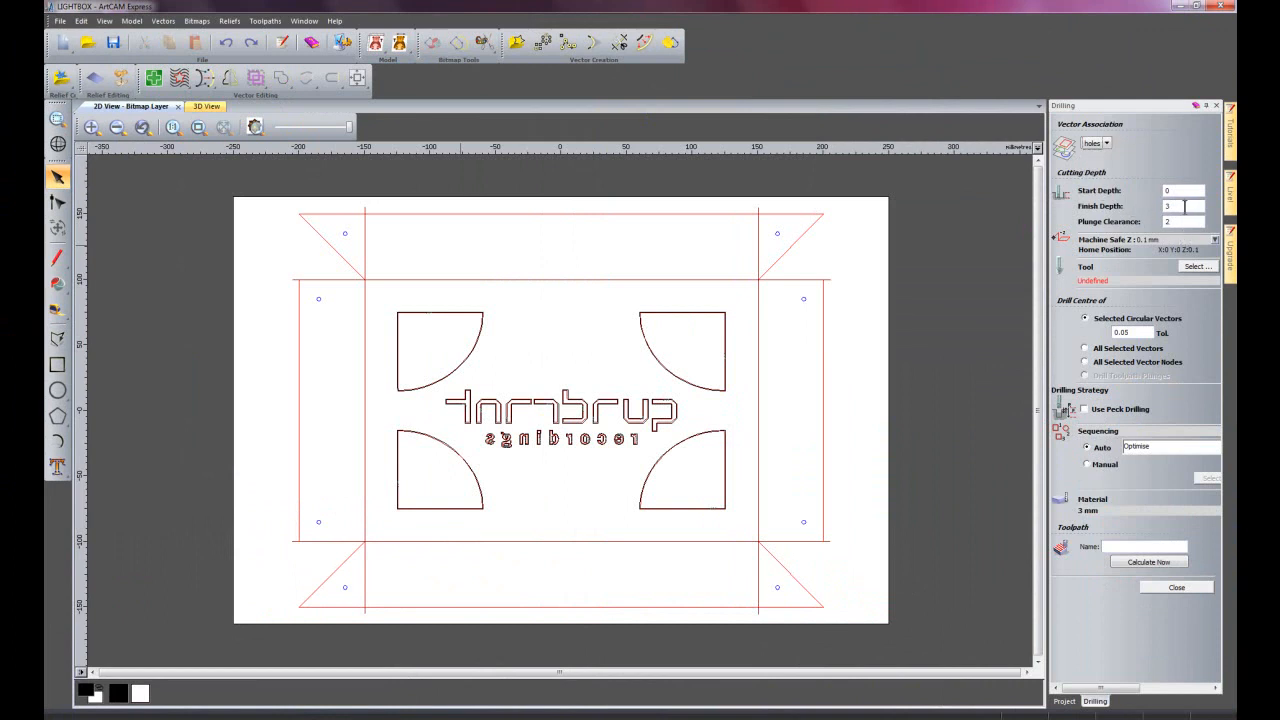
Assign the aluminium End Mill 3 mm tool to the drilling operation and calculate the toolpath
left_click(1197, 267)
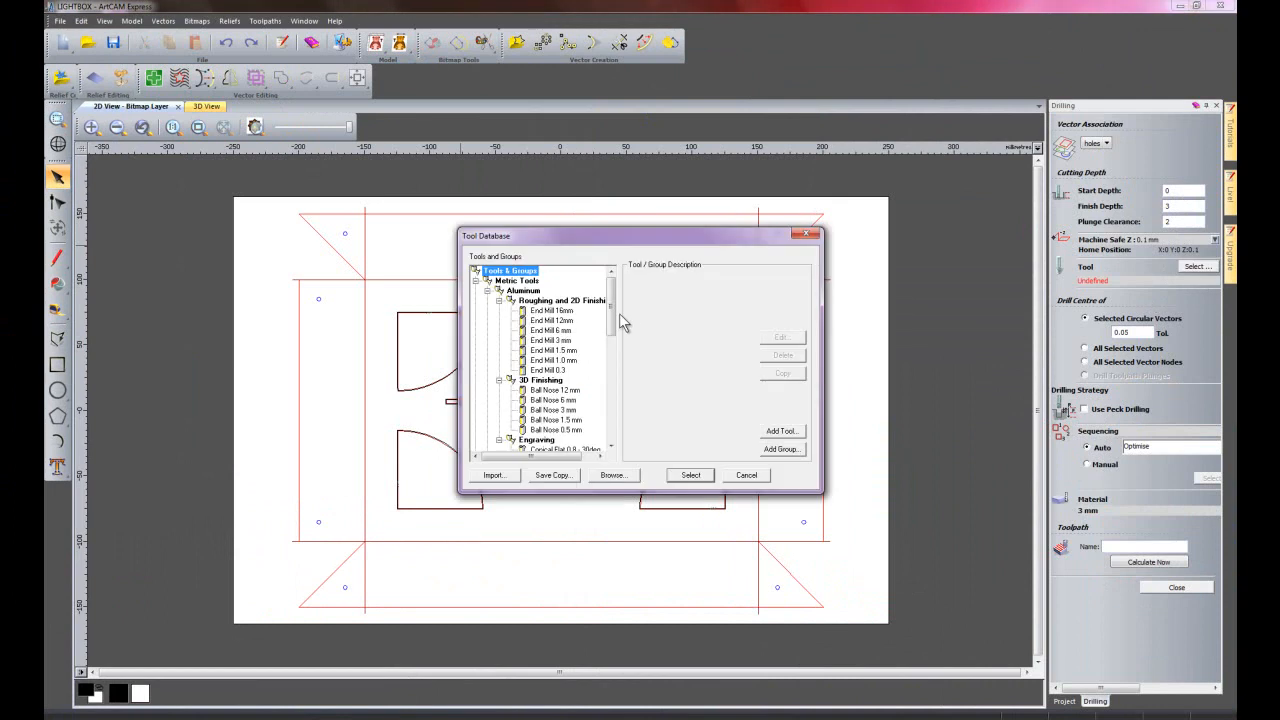
left_click(548, 341)
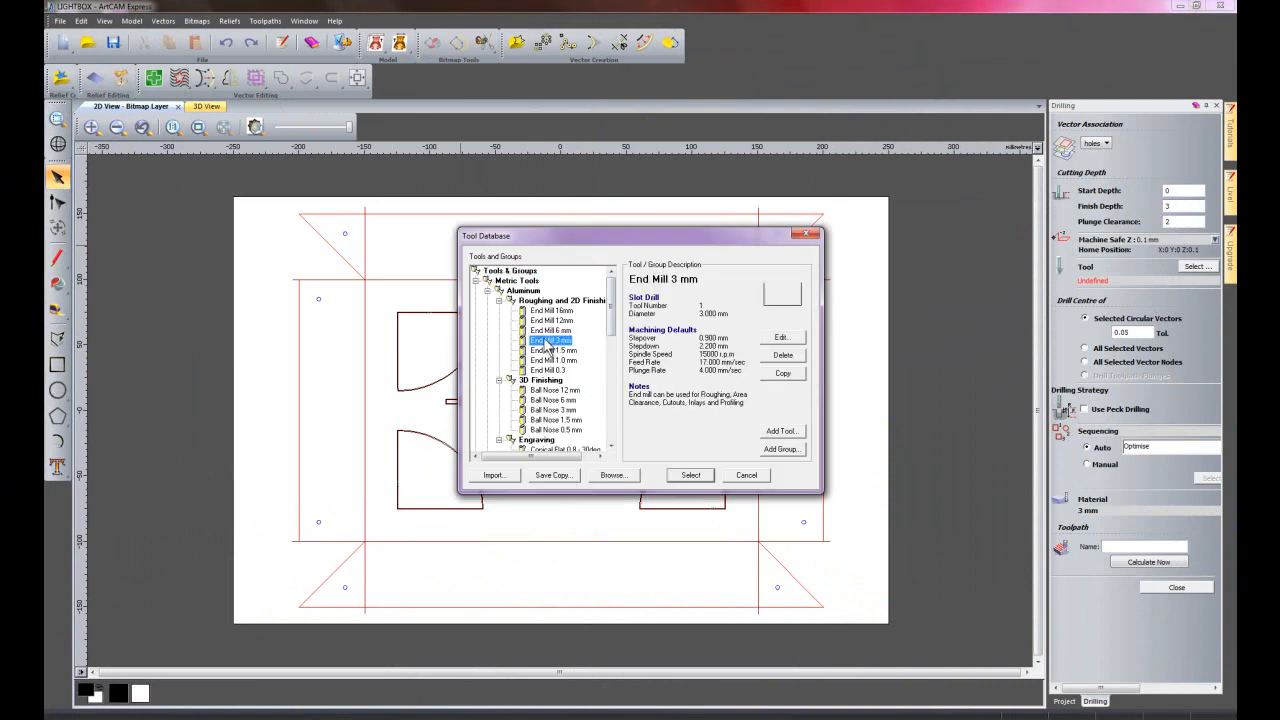
double_click(548, 343)
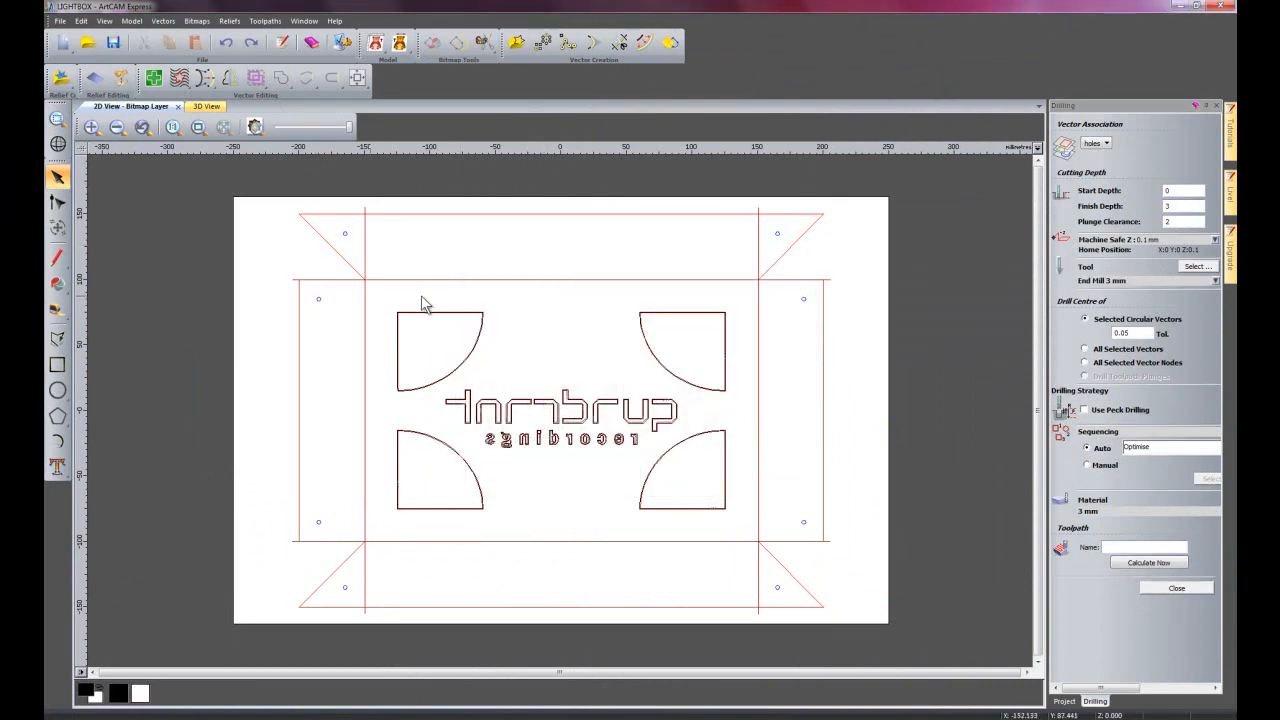
left_click(1150, 563)
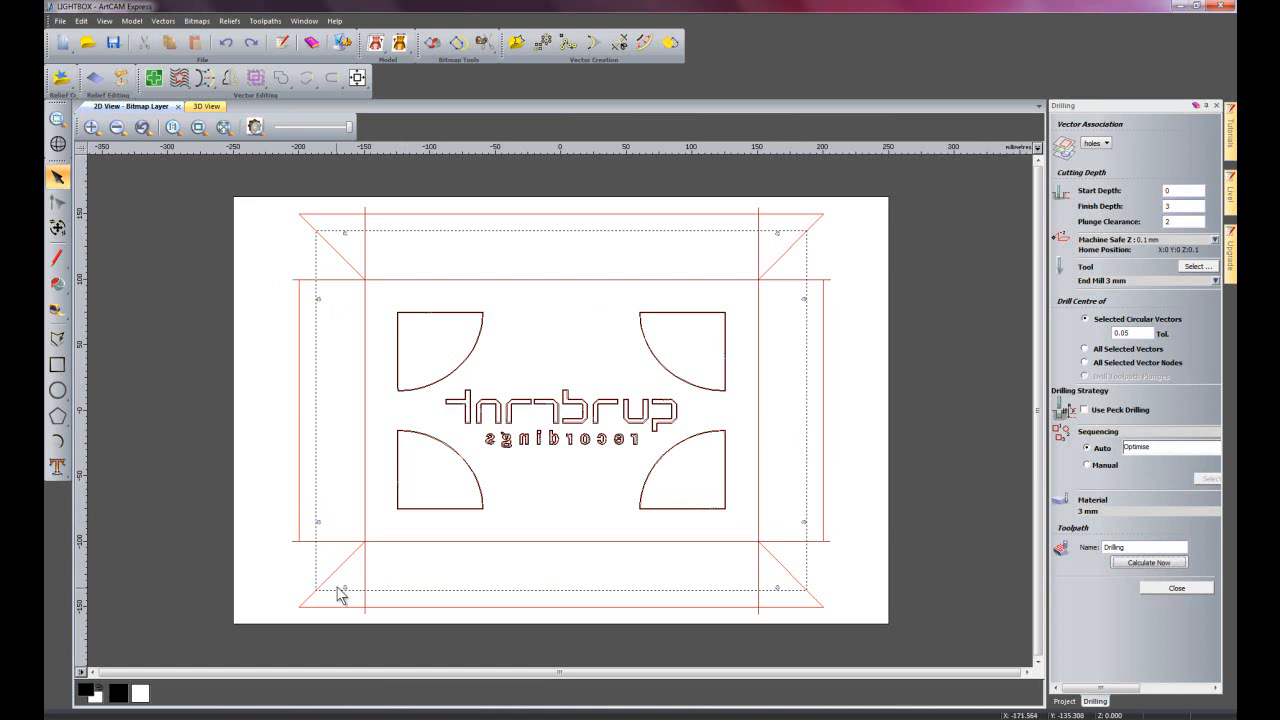
left_click(1182, 588)
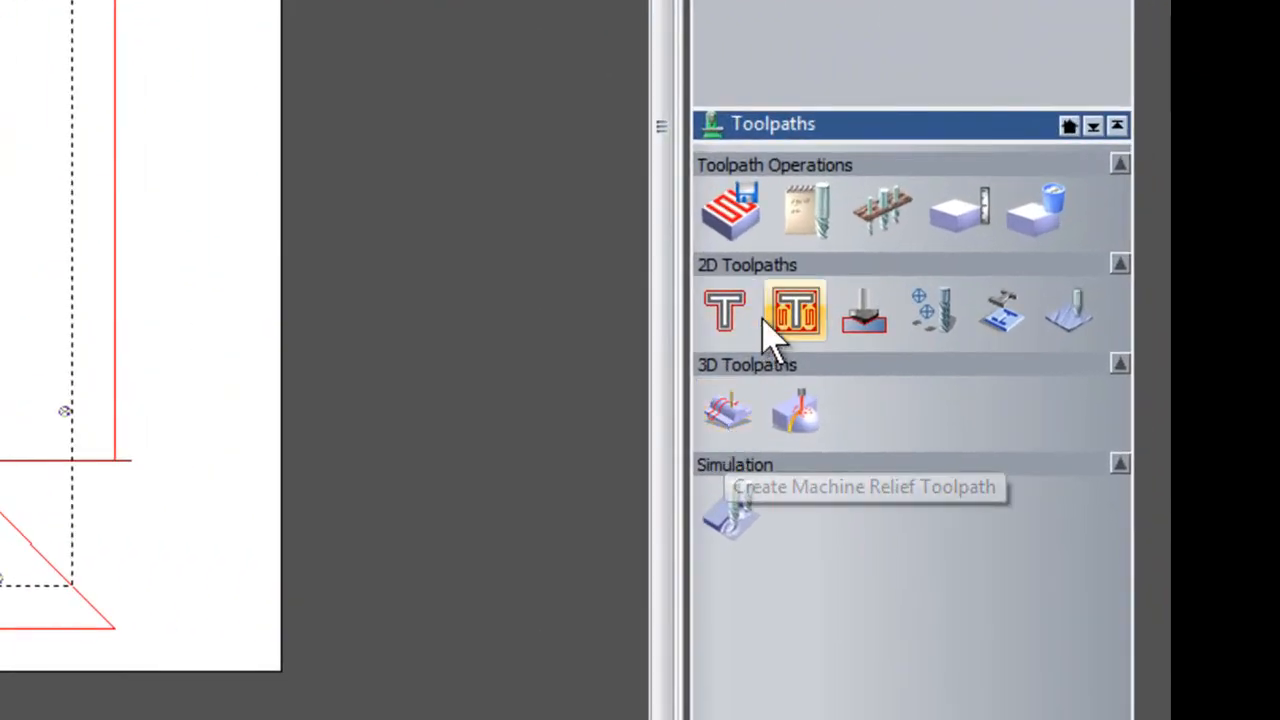
Start an outside profile toolpath for the lightbox layer using the aluminium End Mill 3 mm tool
left_click(814, 368)
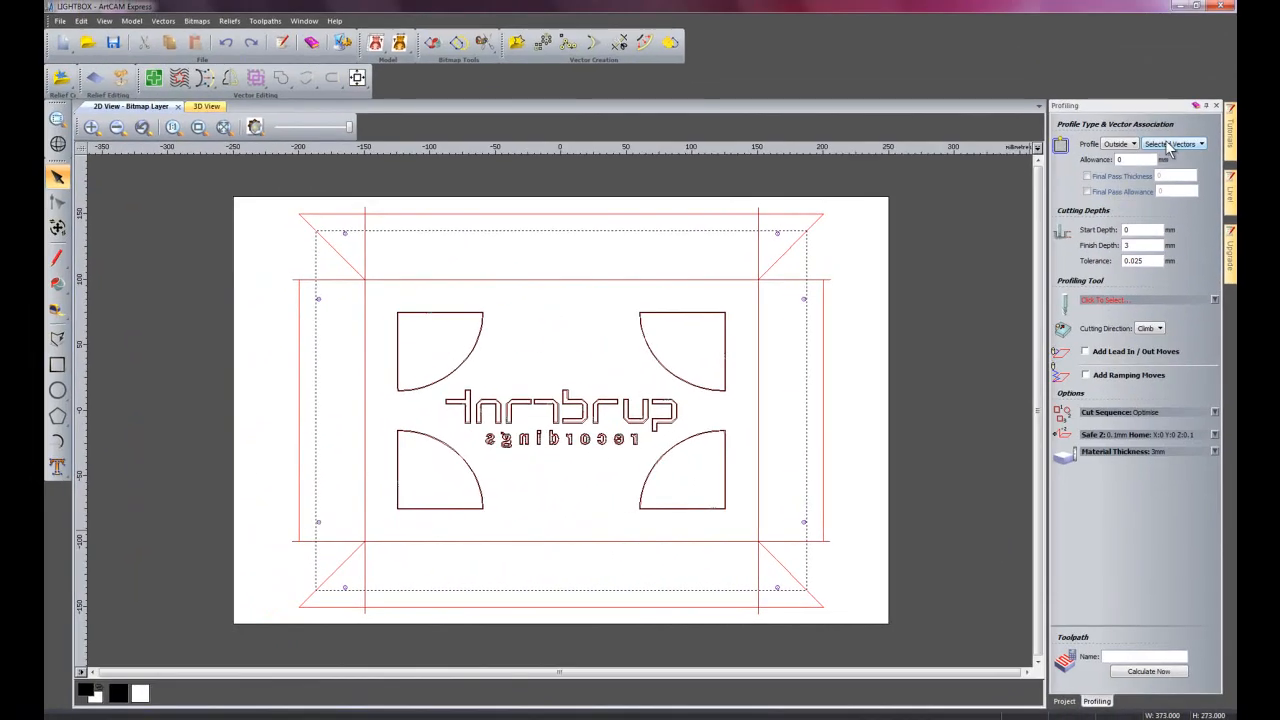
left_click(1170, 145)
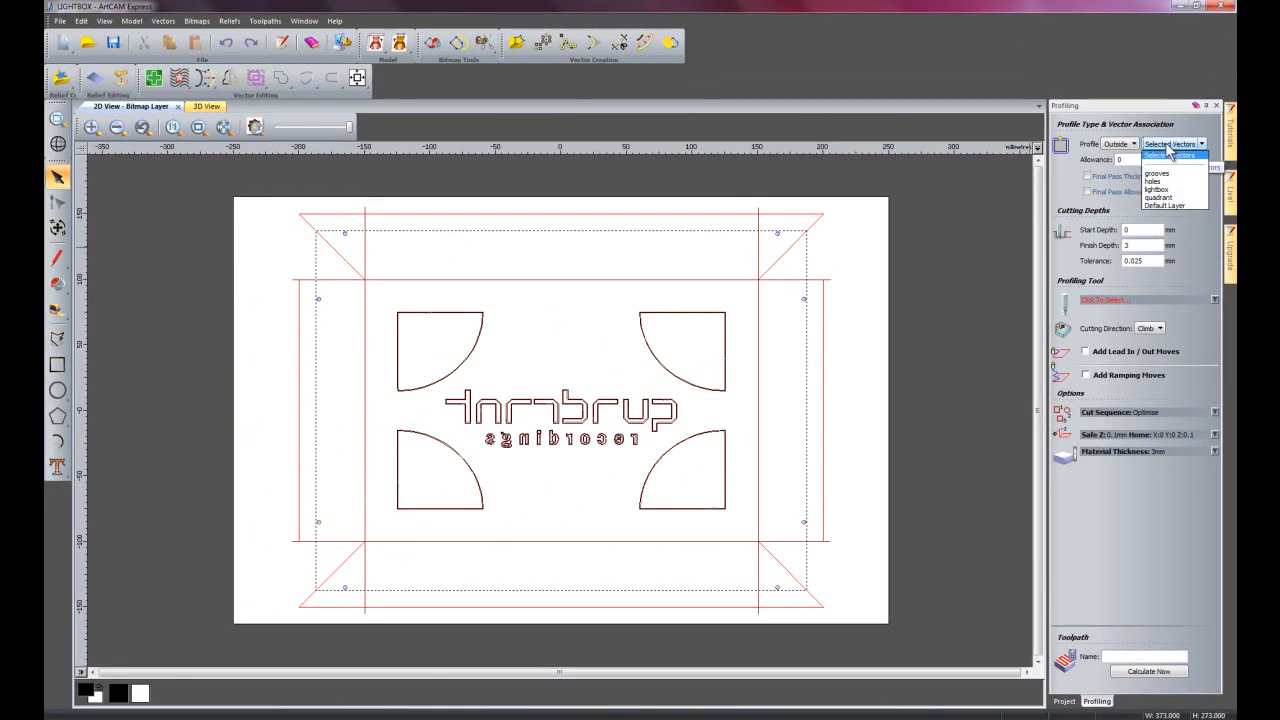
left_click(1157, 189)
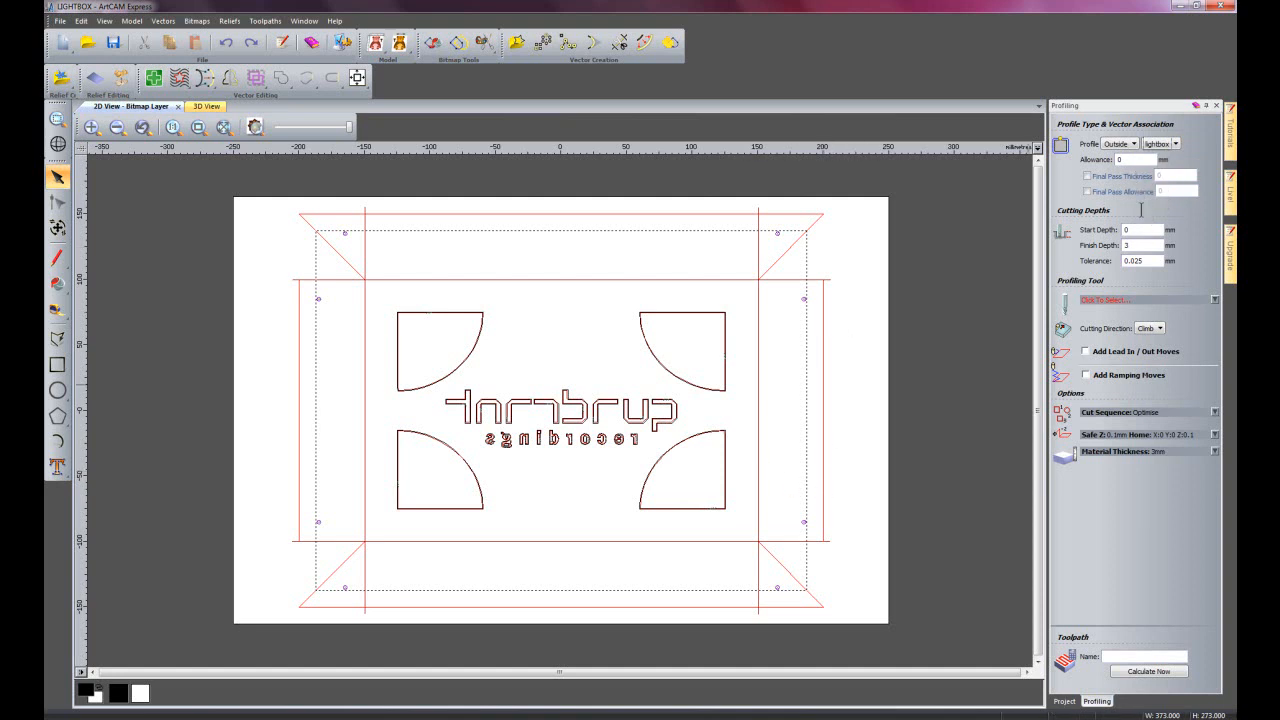
left_click(1137, 298)
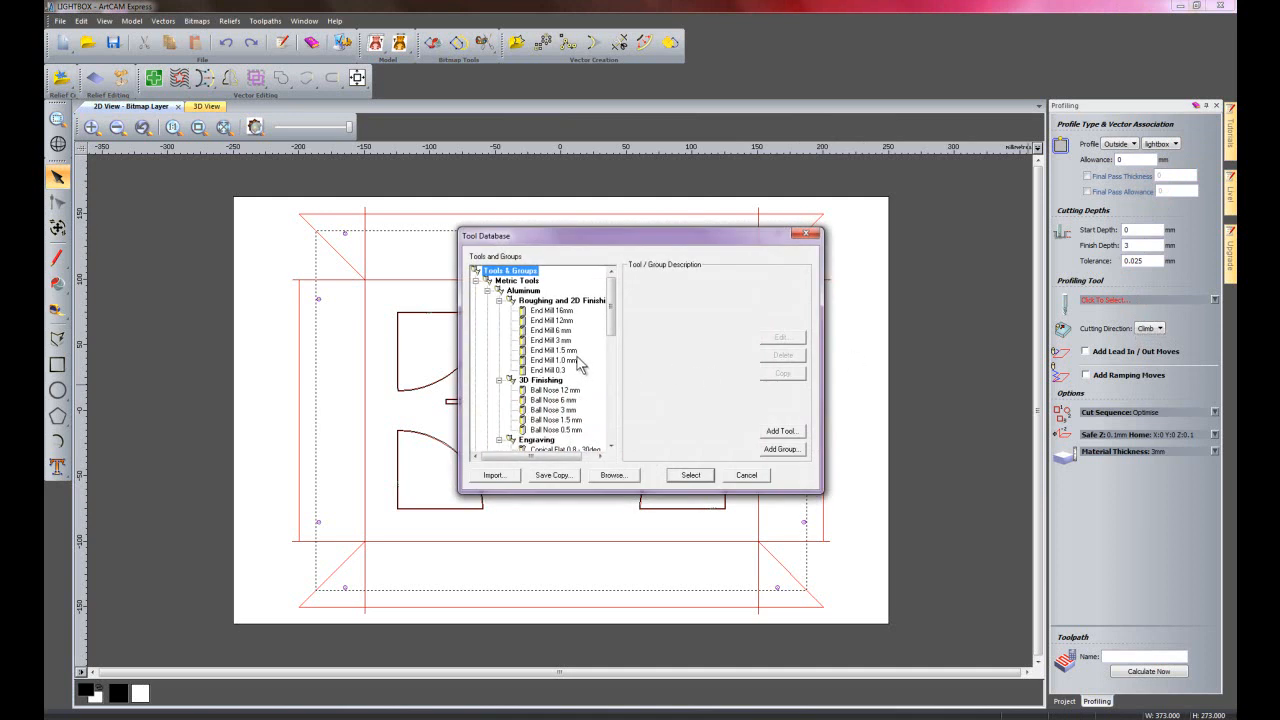
double_click(553, 340)
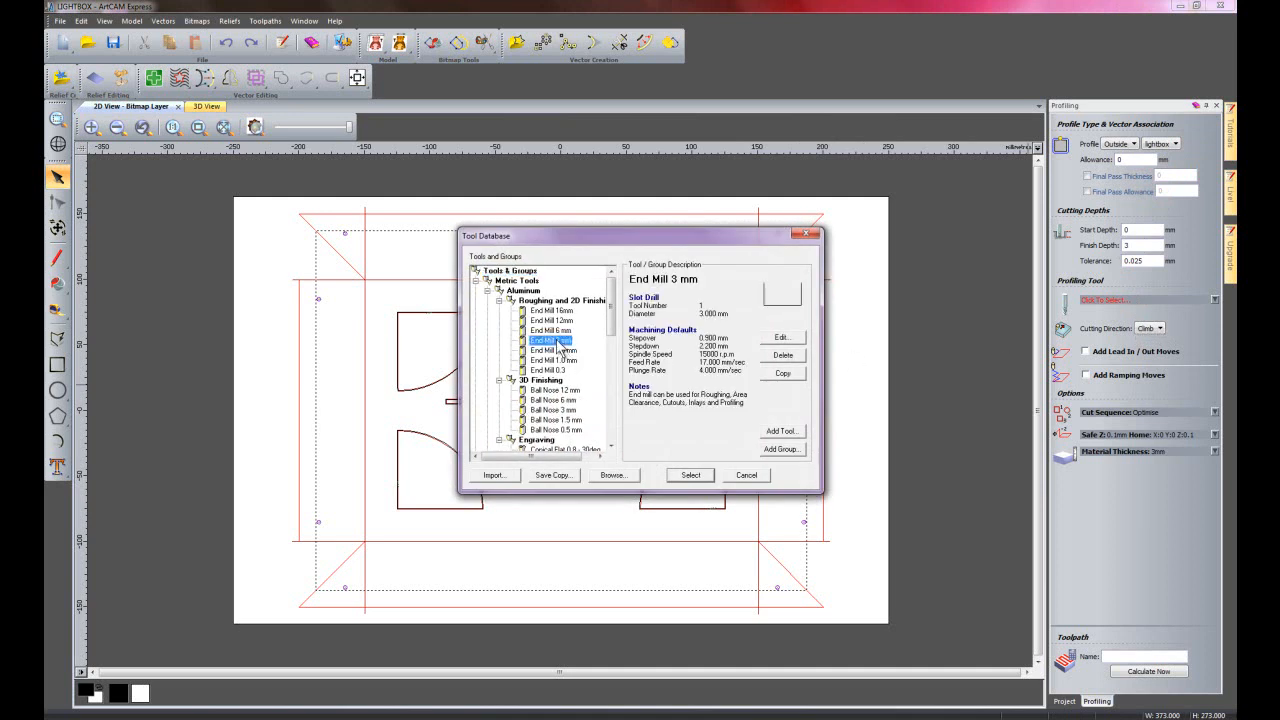
Set the profiling tool's stepdown to 3 mm and calculate the lightbox outline toolpath
left_click(1150, 296)
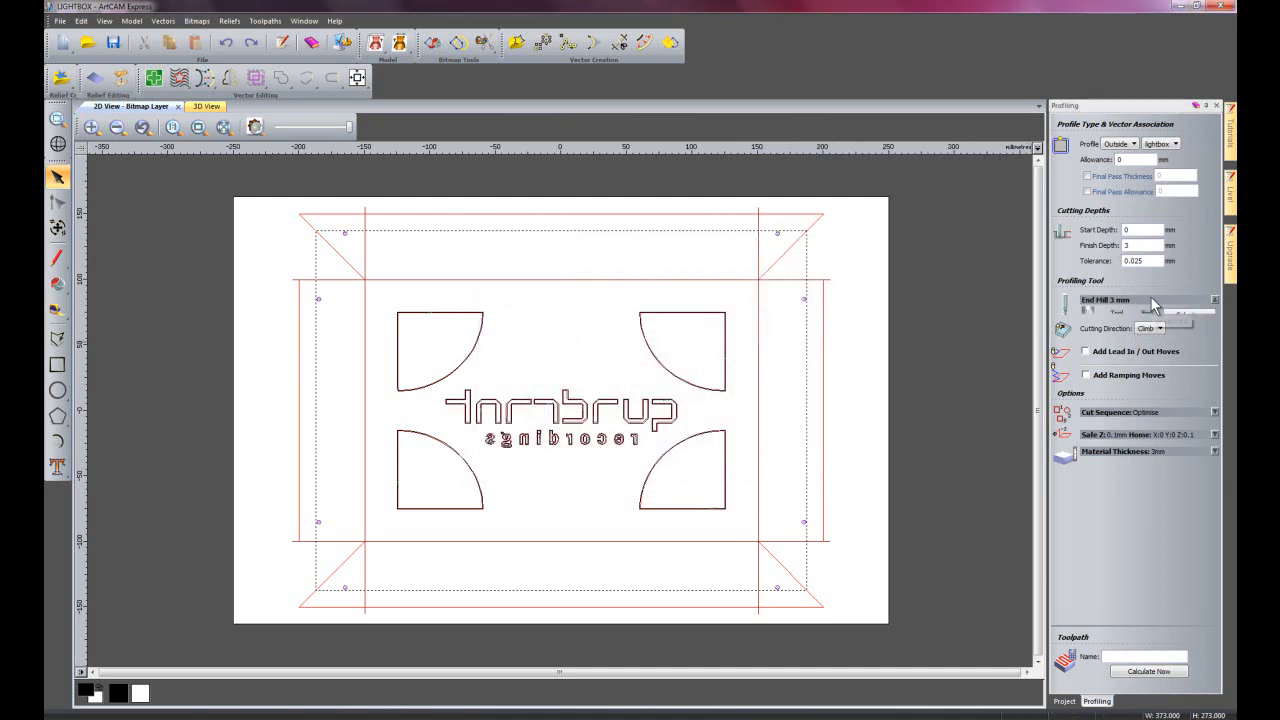
left_click(1130, 364)
type("3")
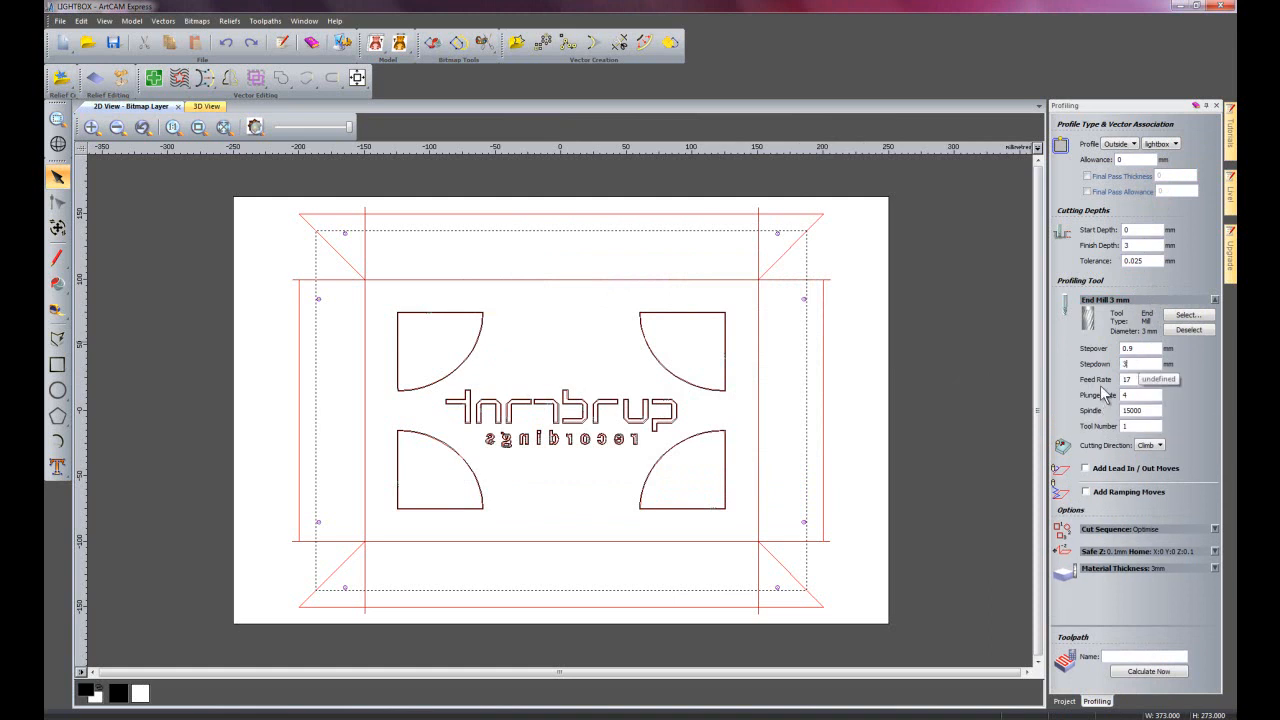
left_click(1158, 672)
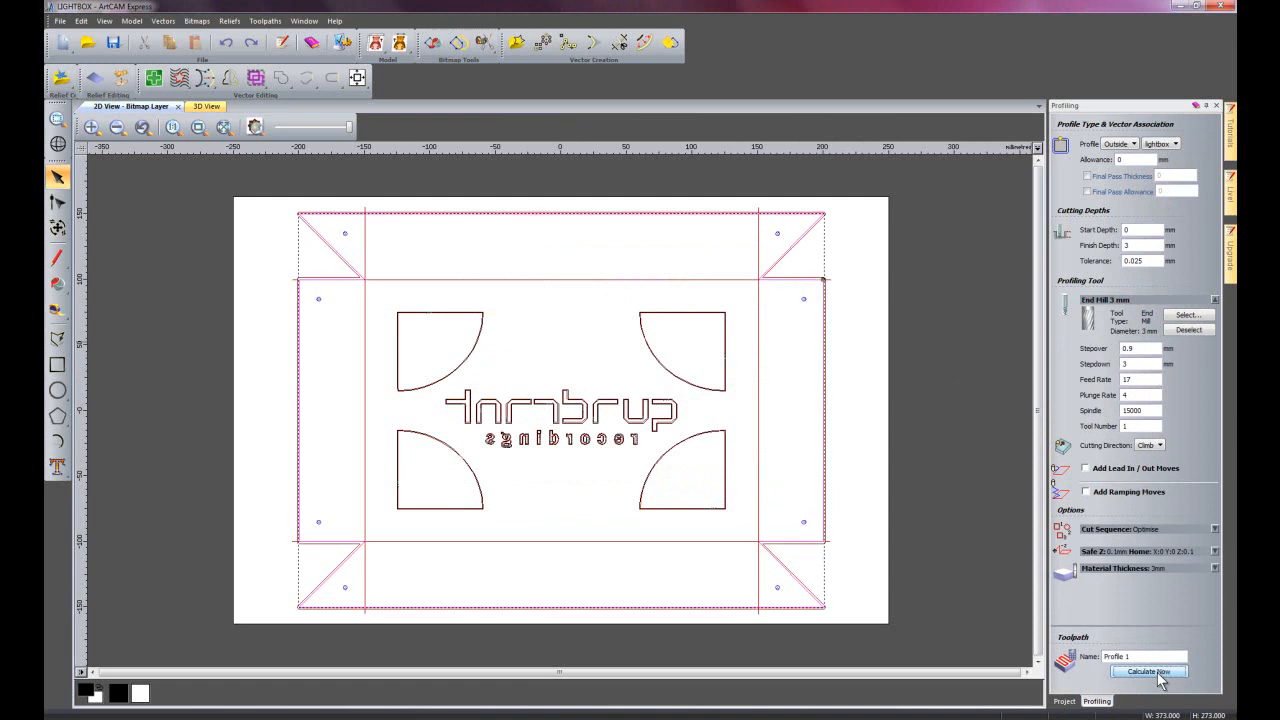
left_click(1216, 105)
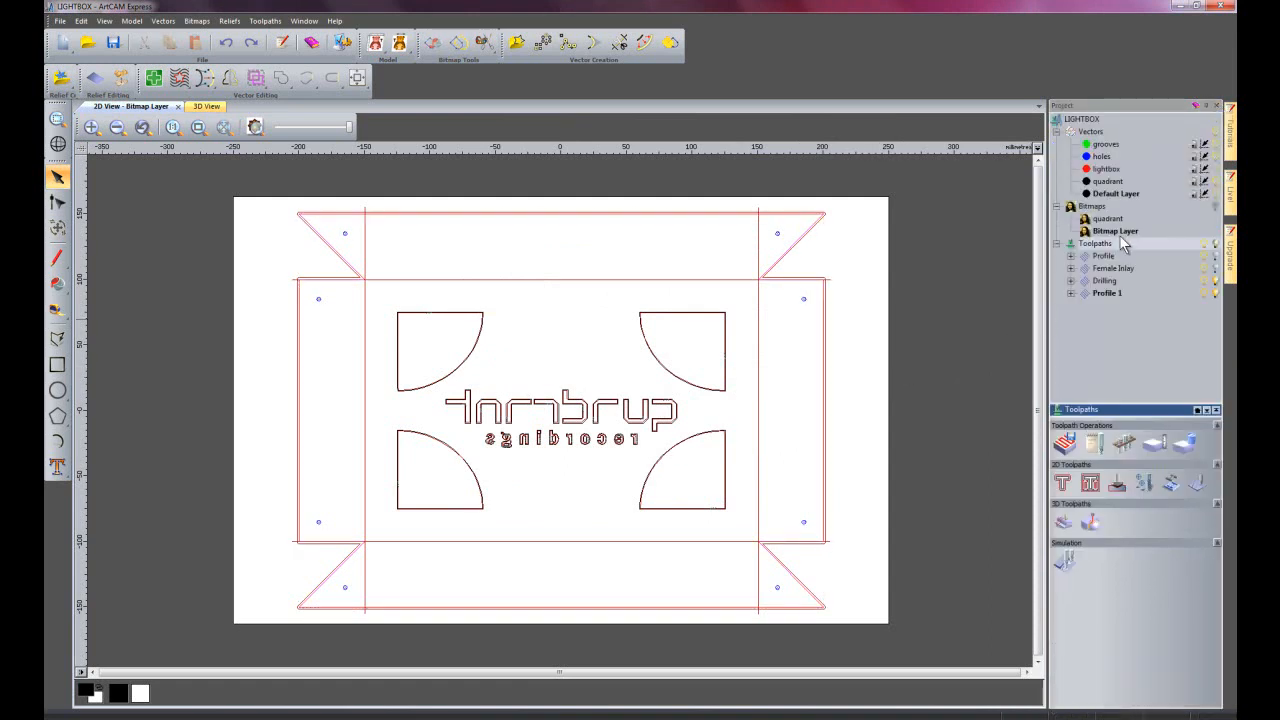
Simulate all toolpaths and view the machined sheet from above in 3D
right_click(1112, 244)
left_click(1162, 333)
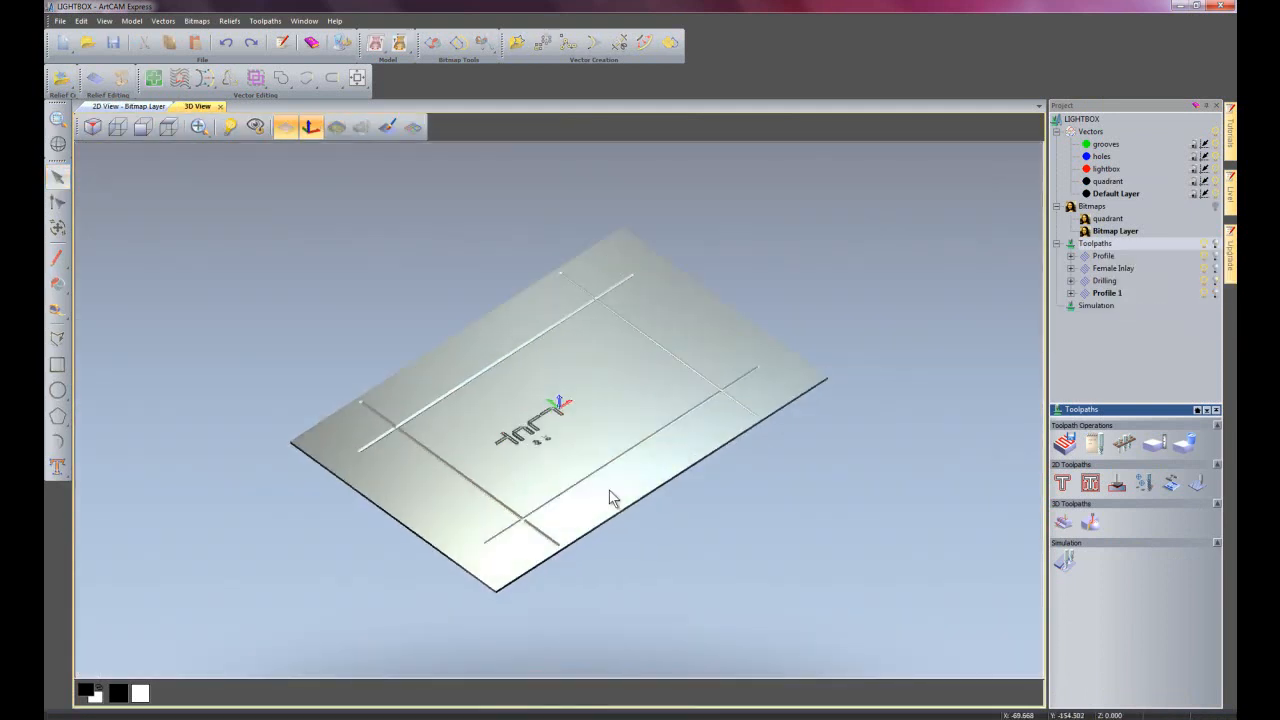
left_click_drag(609, 491, 498, 553)
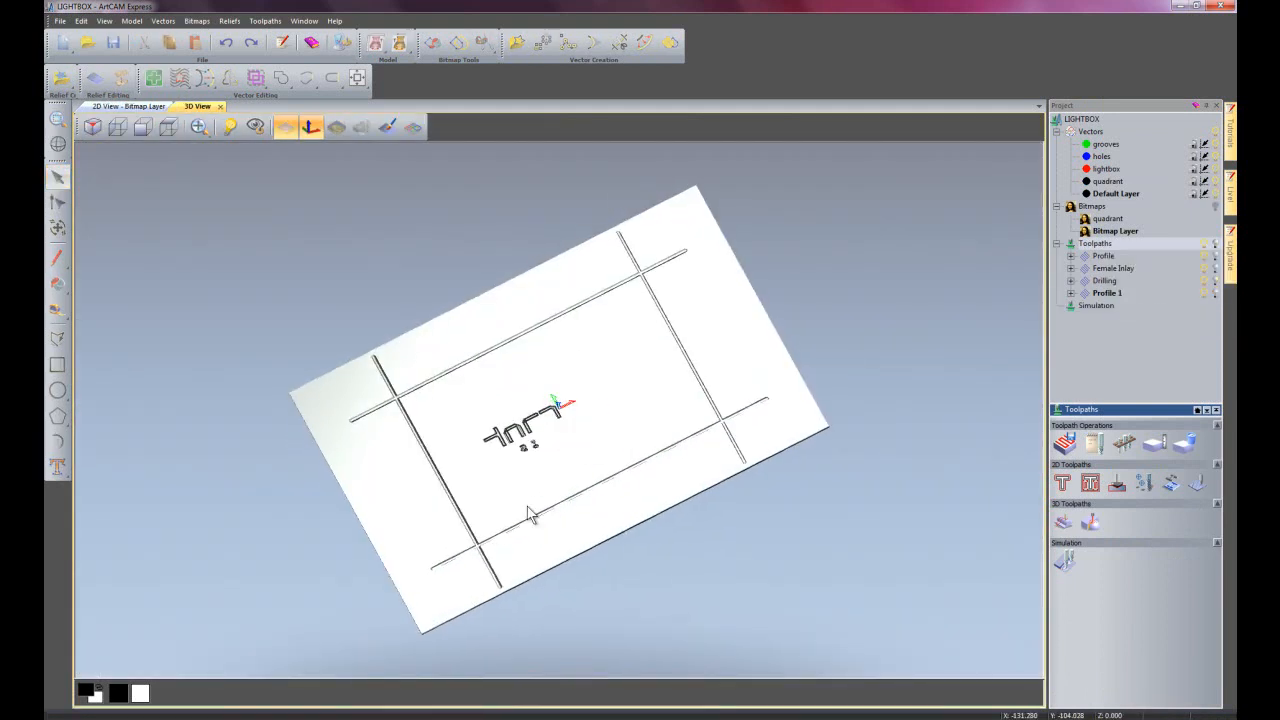
scroll(580, 436, "up", 3)
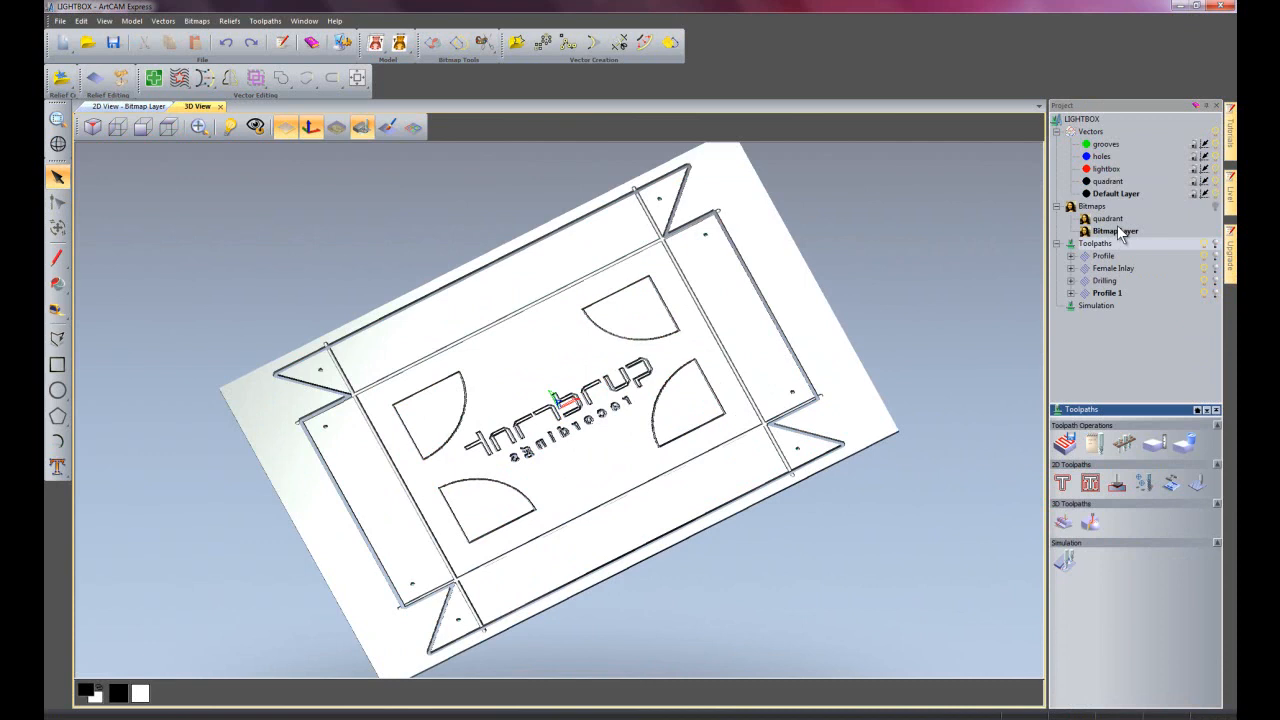
Open quadrant.jpg from the 2011 express videos folder without saving the changes to the lightbox model
left_click(60, 21)
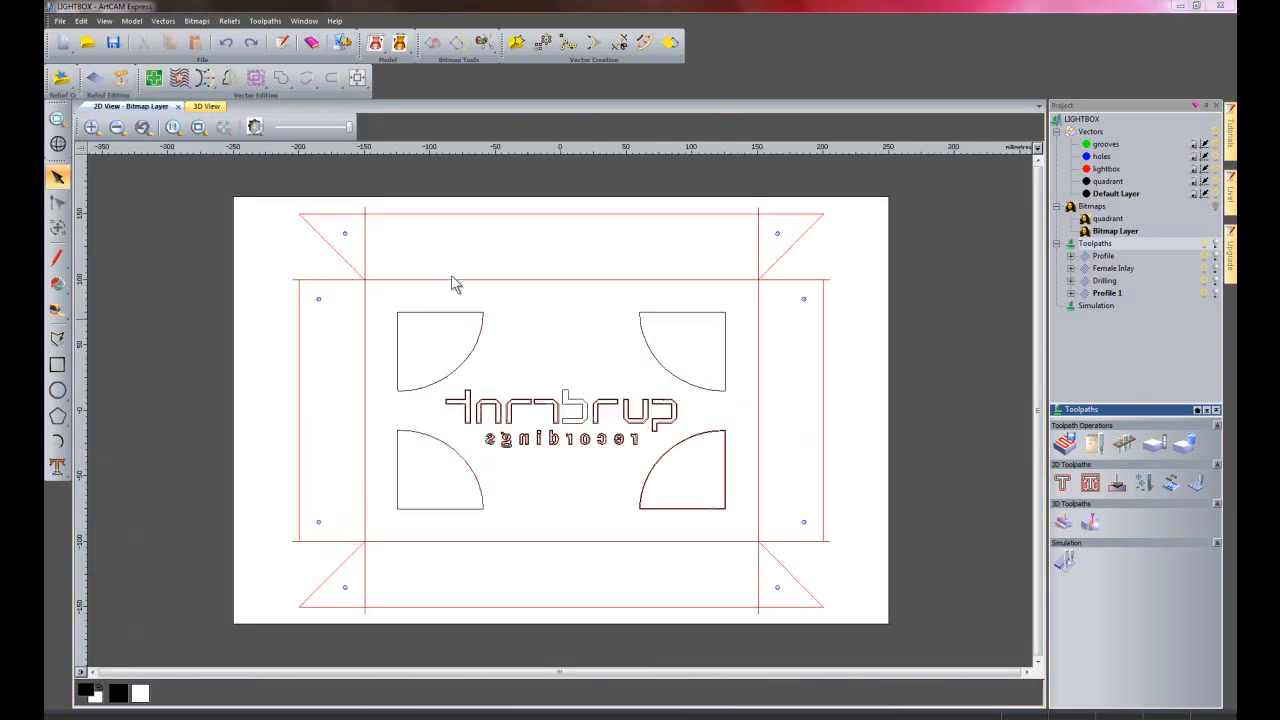
left_click(577, 339)
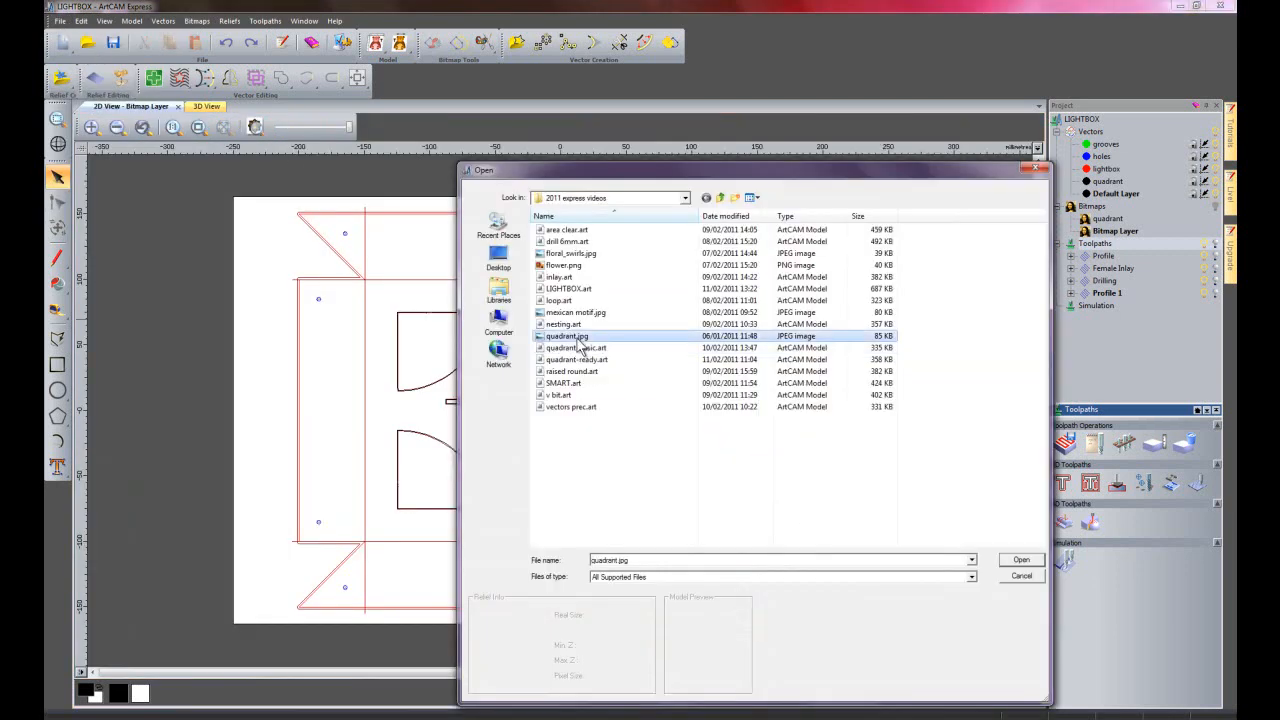
left_click(1020, 560)
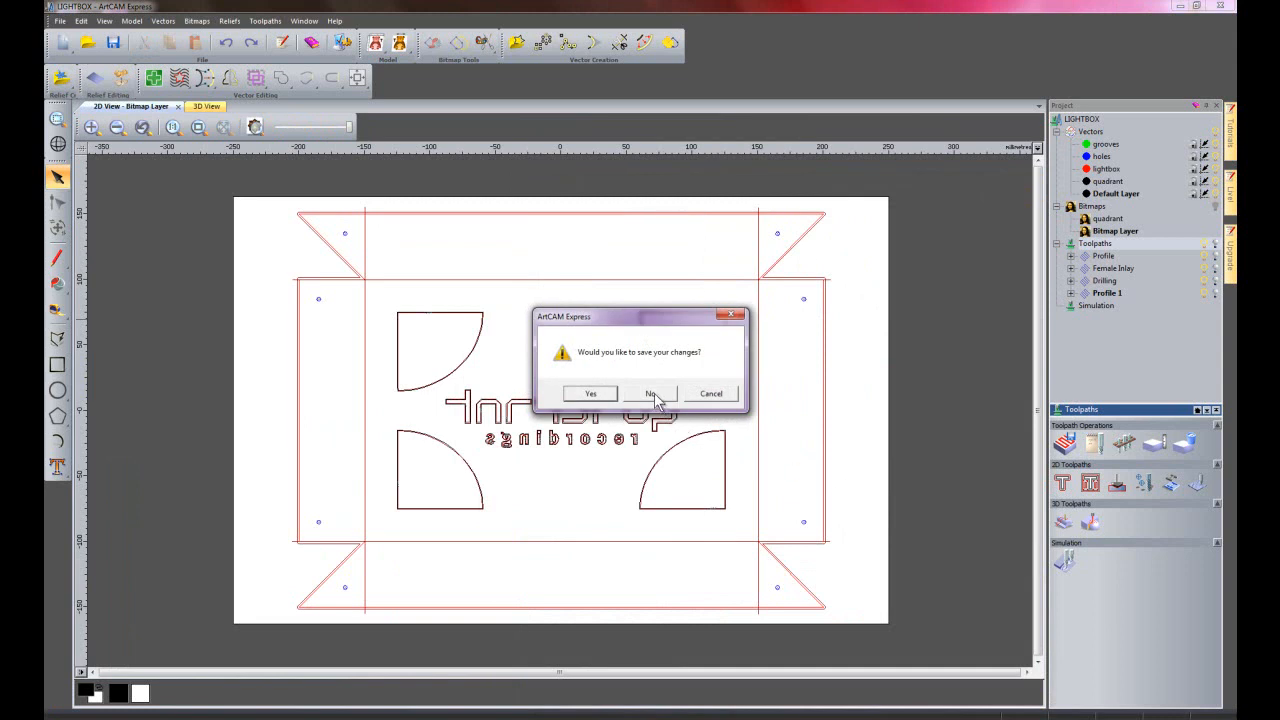
left_click(651, 394)
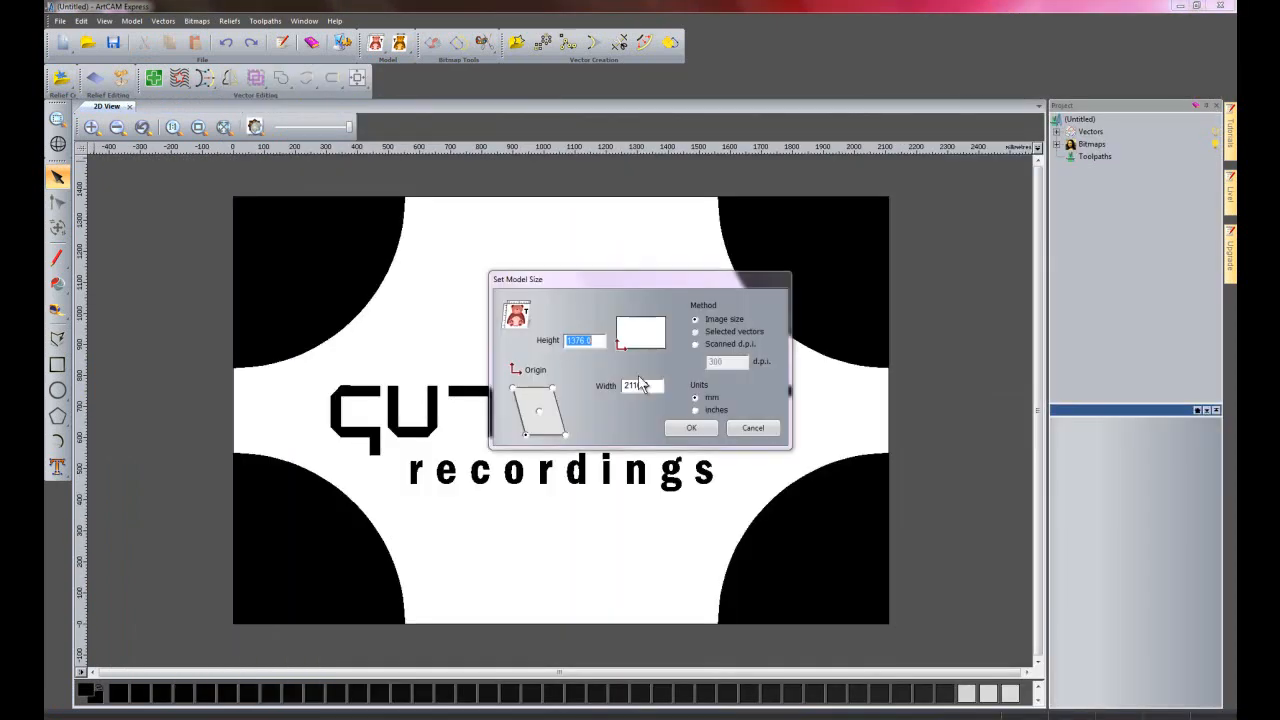
Set the imported image's model width to 500 mm with the origin at its centre
left_click(539, 413)
left_click_drag(655, 387, 545, 398)
type("500")
left_click(687, 432)
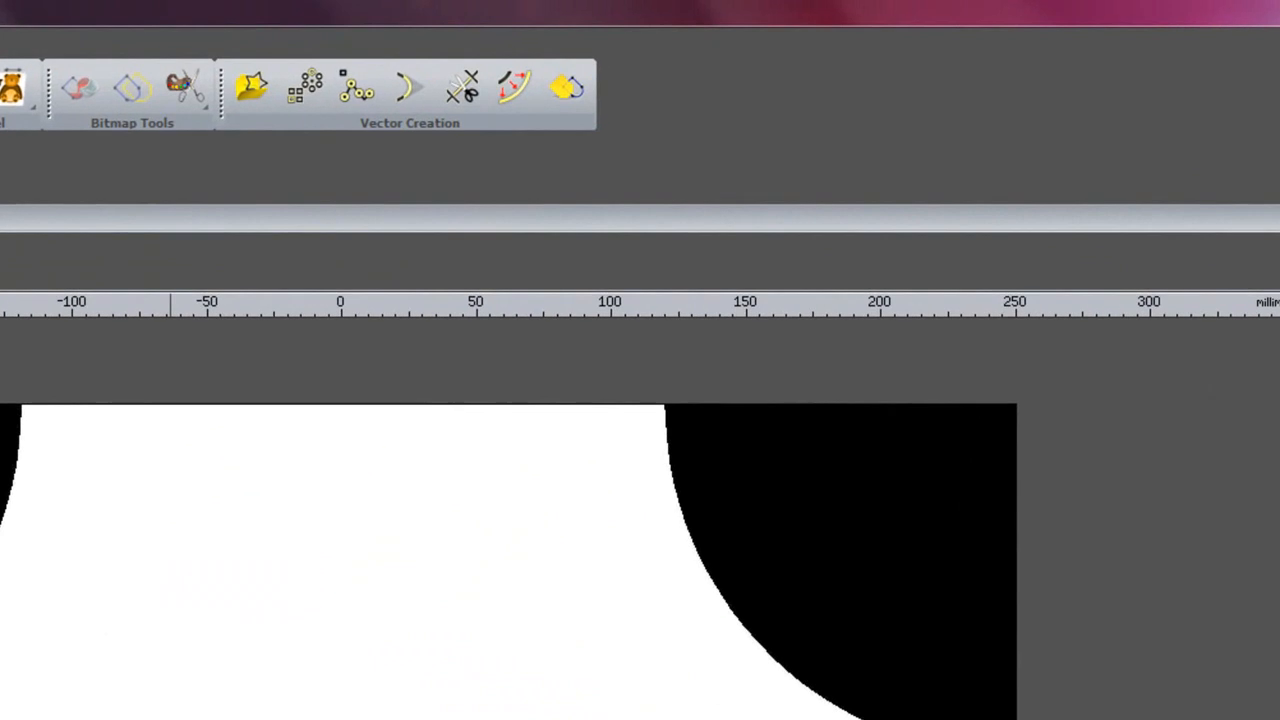
Start the bitmap-to-vector conversion and reduce the logo image to two colours
left_click(565, 88)
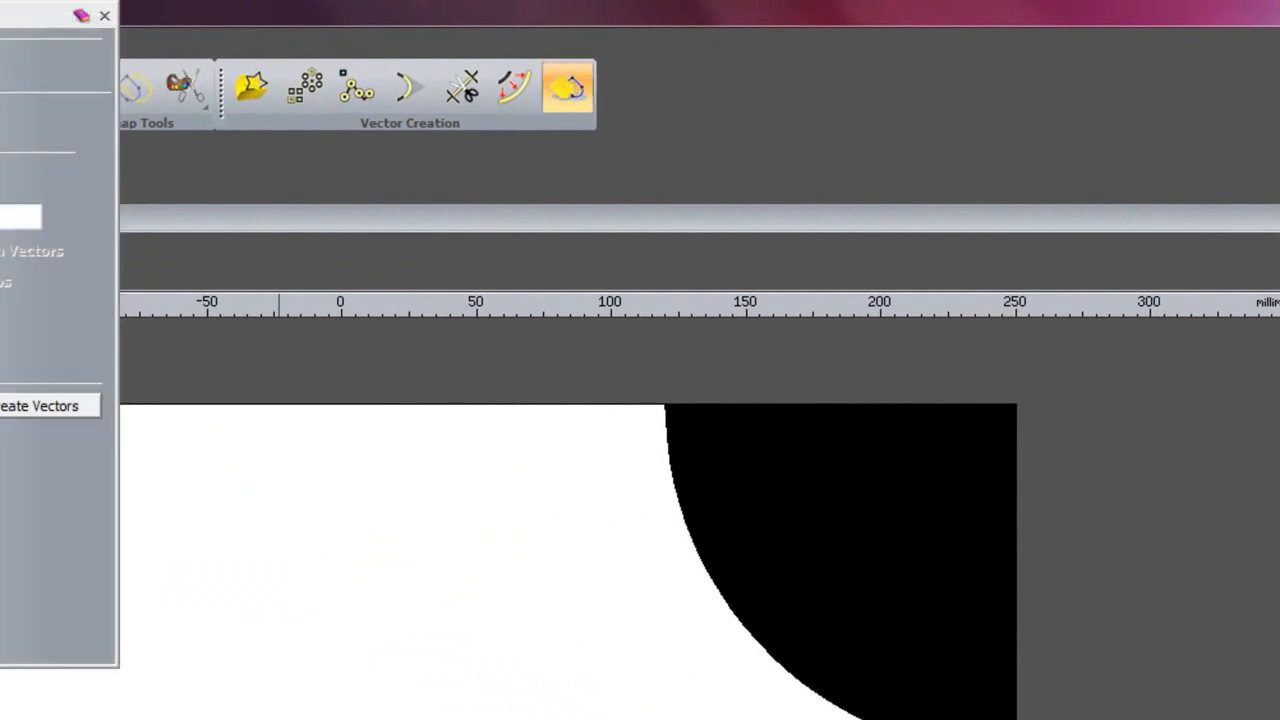
left_click_drag(545, 193, 1050, 210)
left_click(1019, 235)
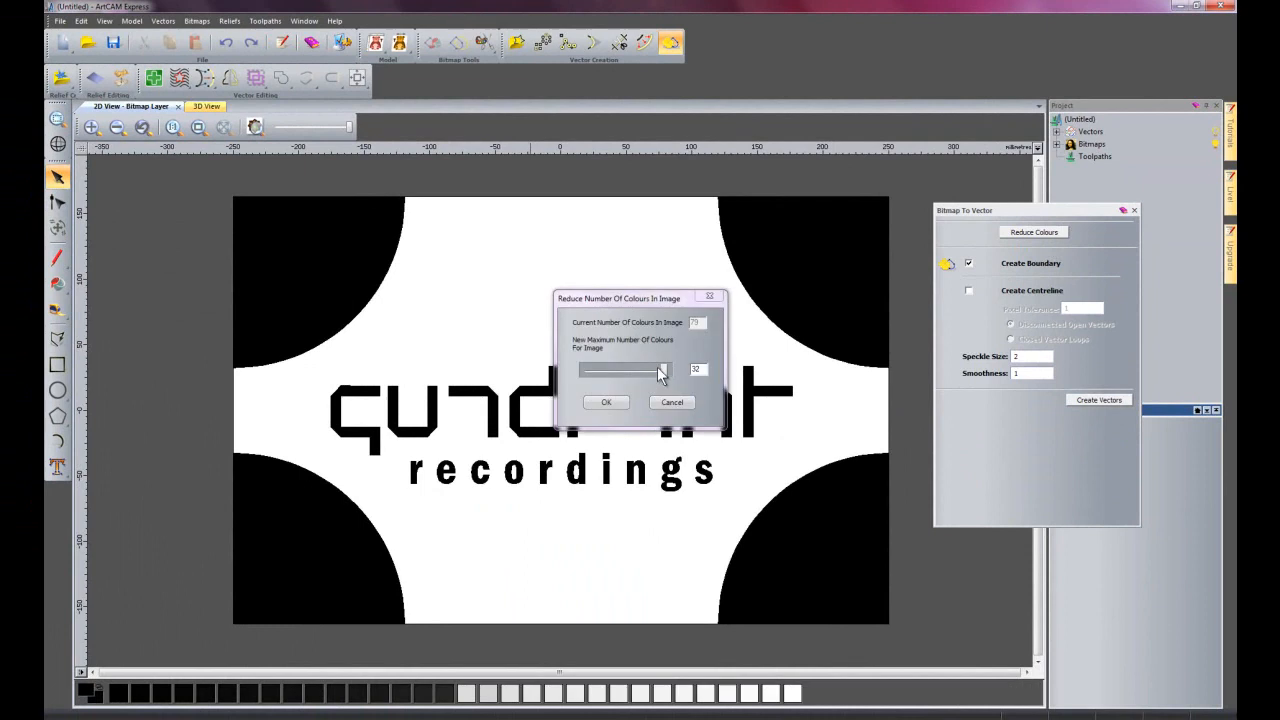
left_click_drag(660, 372, 591, 373)
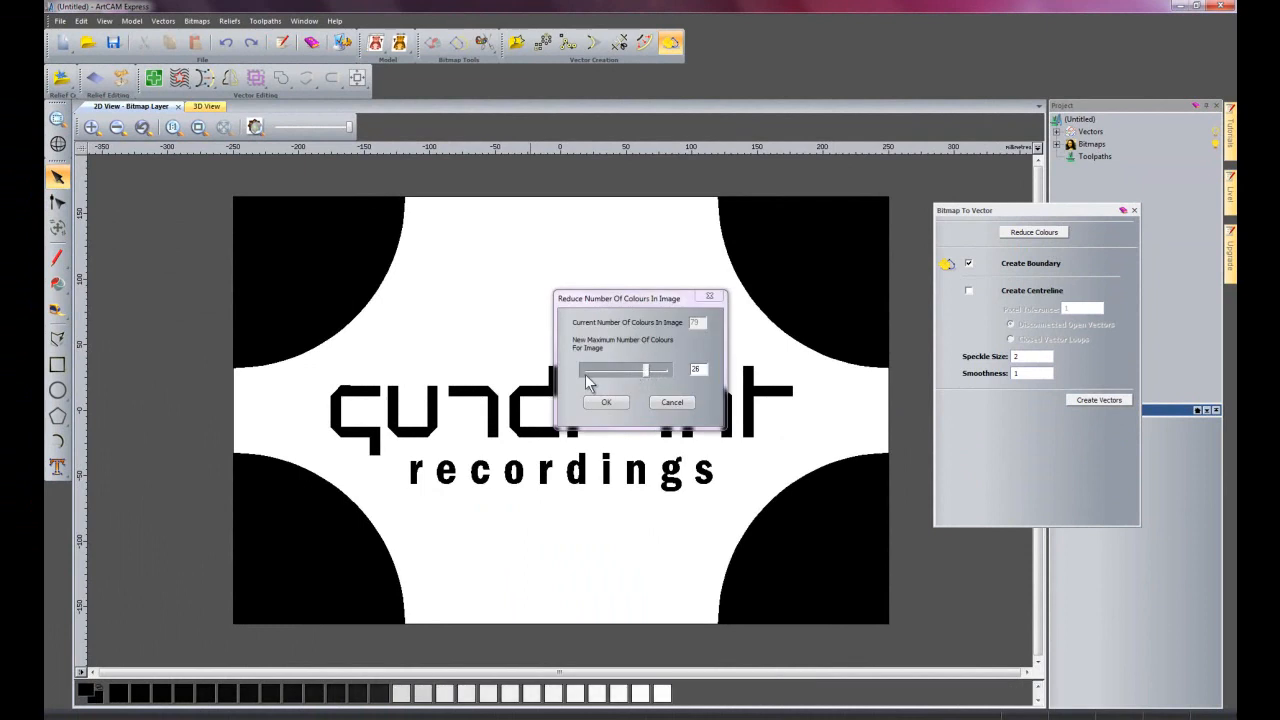
left_click(584, 374)
left_click(608, 402)
Create boundary vectors from the logo bitmap with a speckle size of 5
left_click_drag(1031, 356, 960, 366)
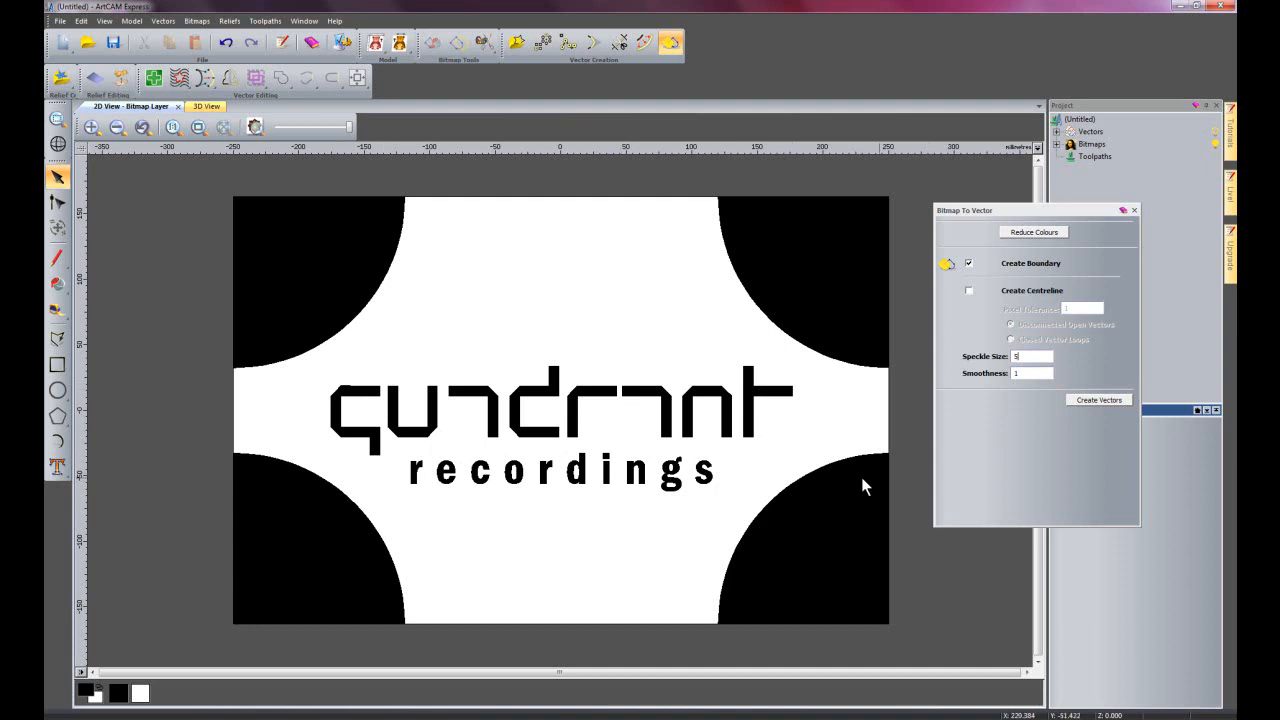
left_click(1088, 402)
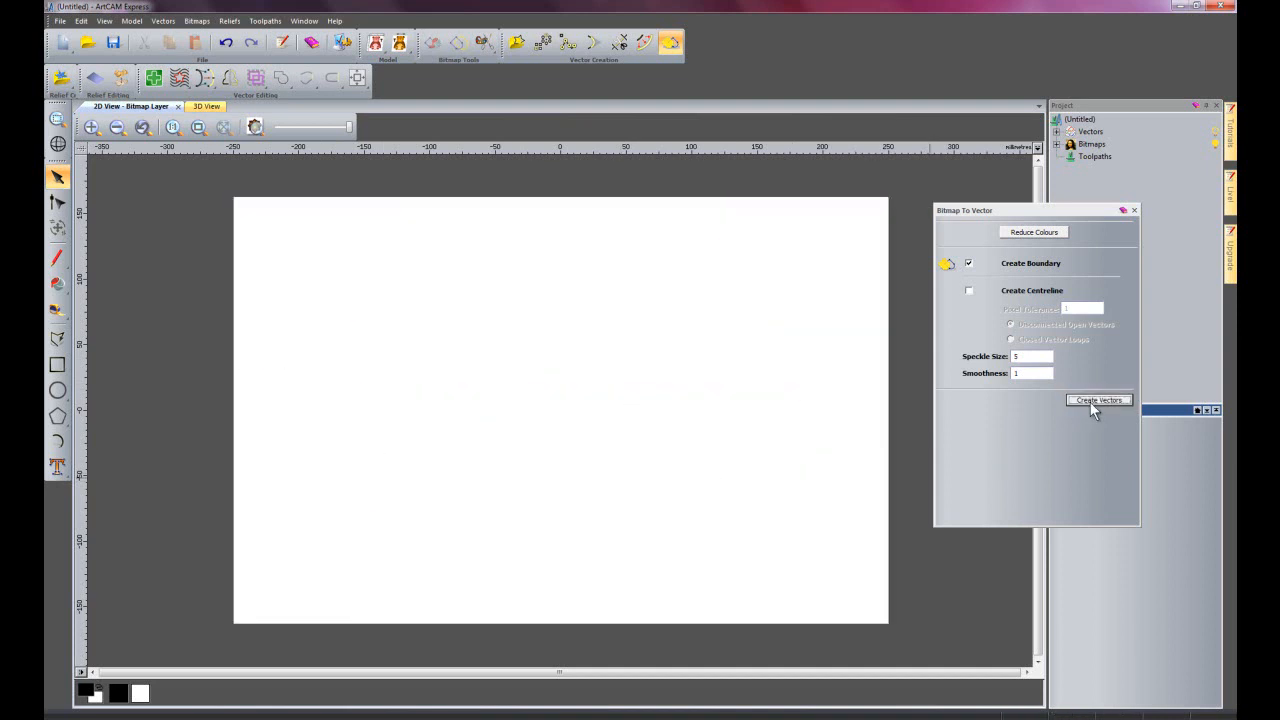
left_click(1136, 210)
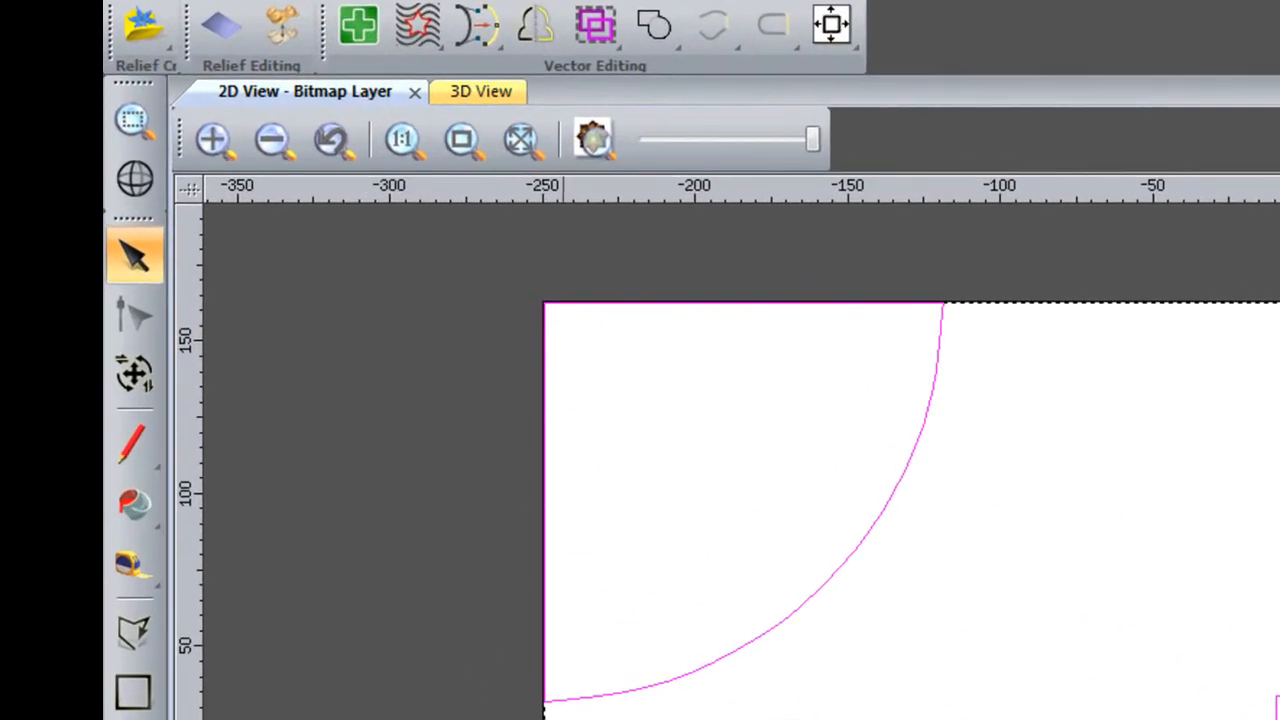
Resize the logo vectors to 250 mm wide and 150 mm high with width and height unlinked
left_click(140, 388)
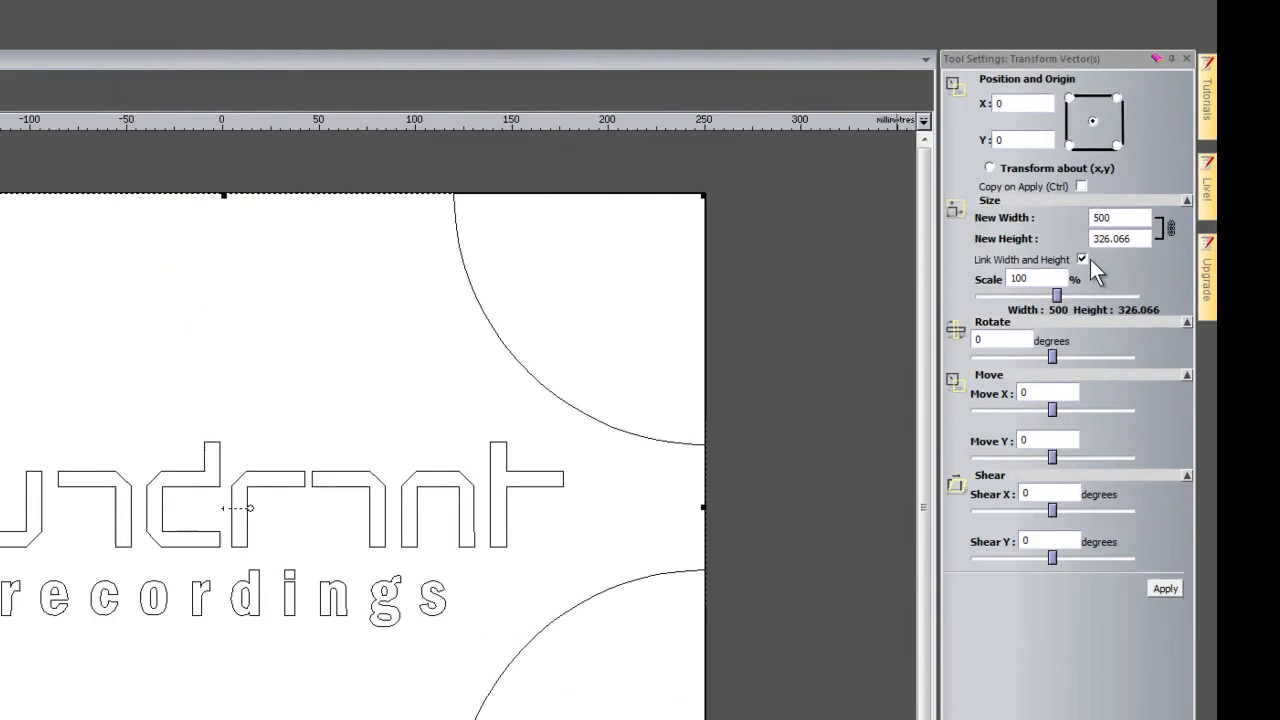
left_click(1143, 241)
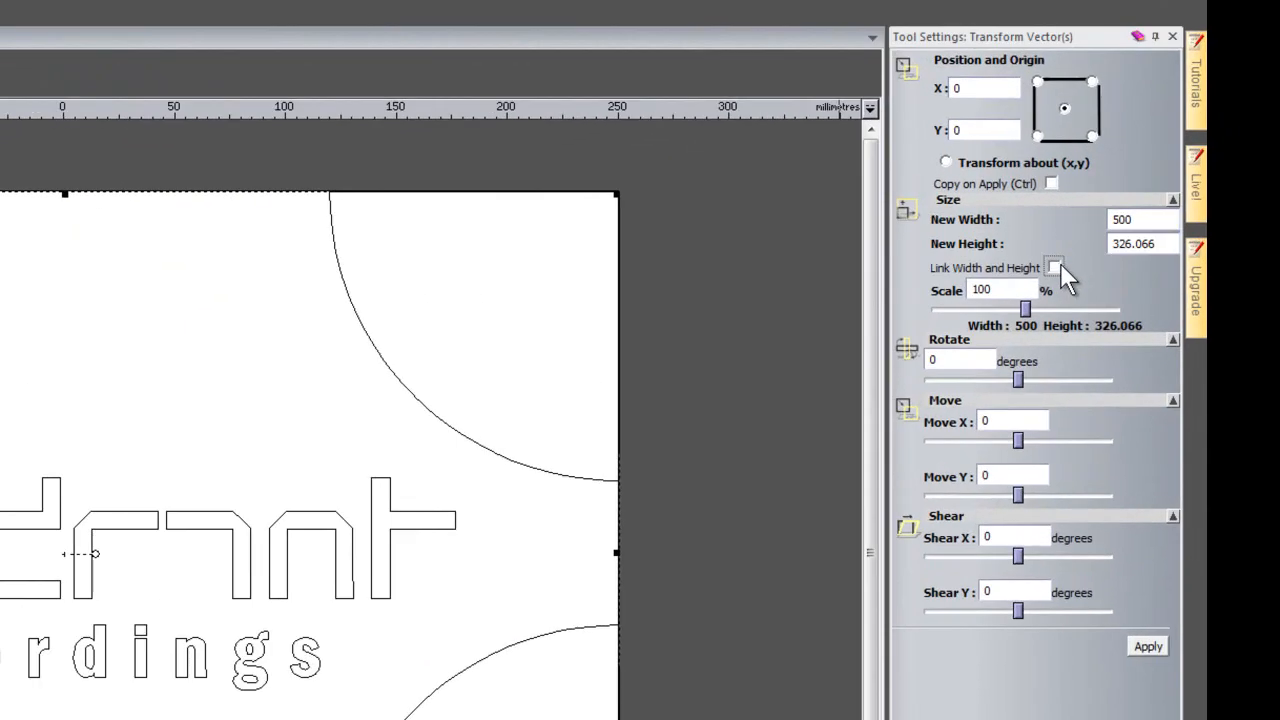
double_click(1155, 219)
type("250")
key("Tab")
type("150")
left_click(1150, 645)
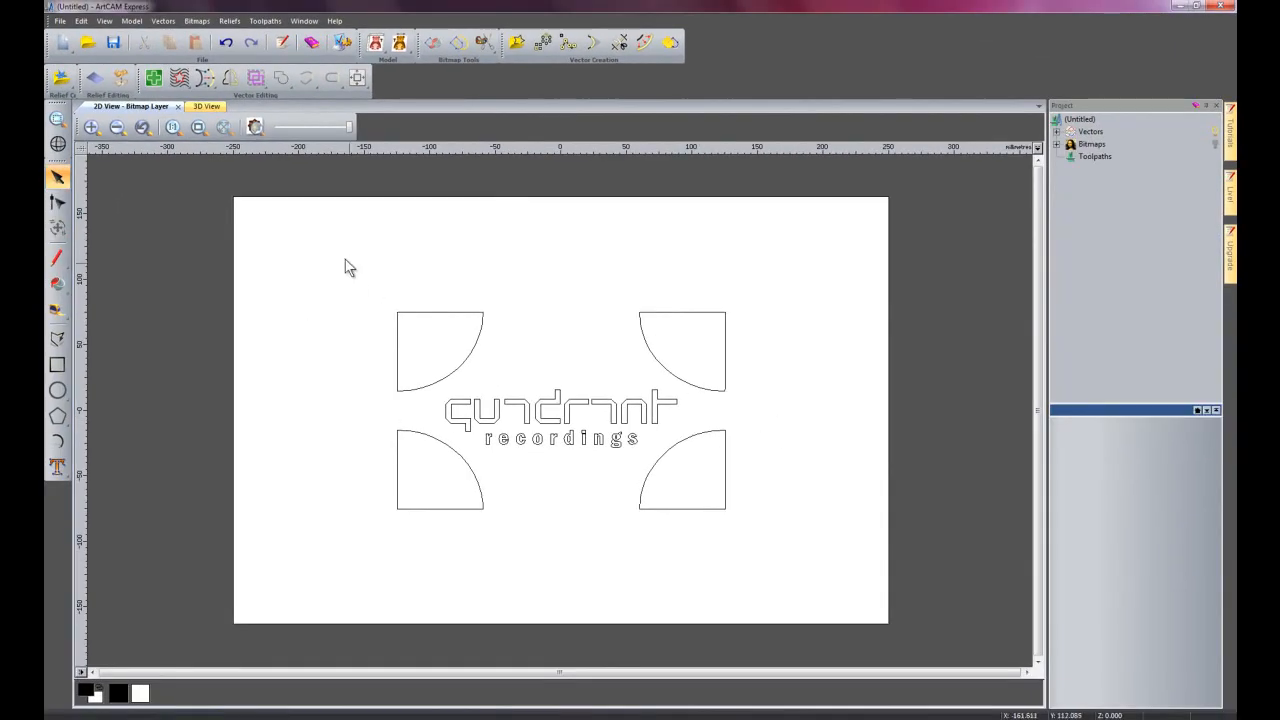
Offset all the logo vectors inwards by 0.1 mm with sharp corners, deleting the original vectors
left_click_drag(345, 266, 795, 572)
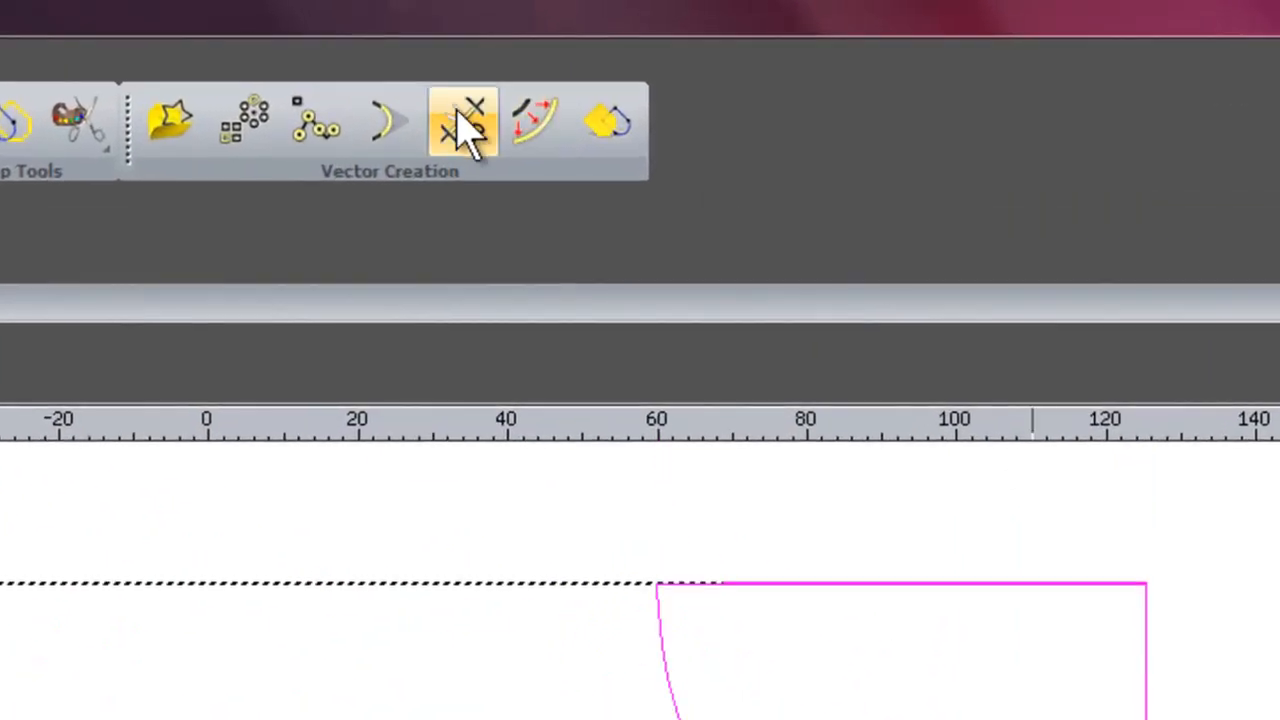
left_click(538, 107)
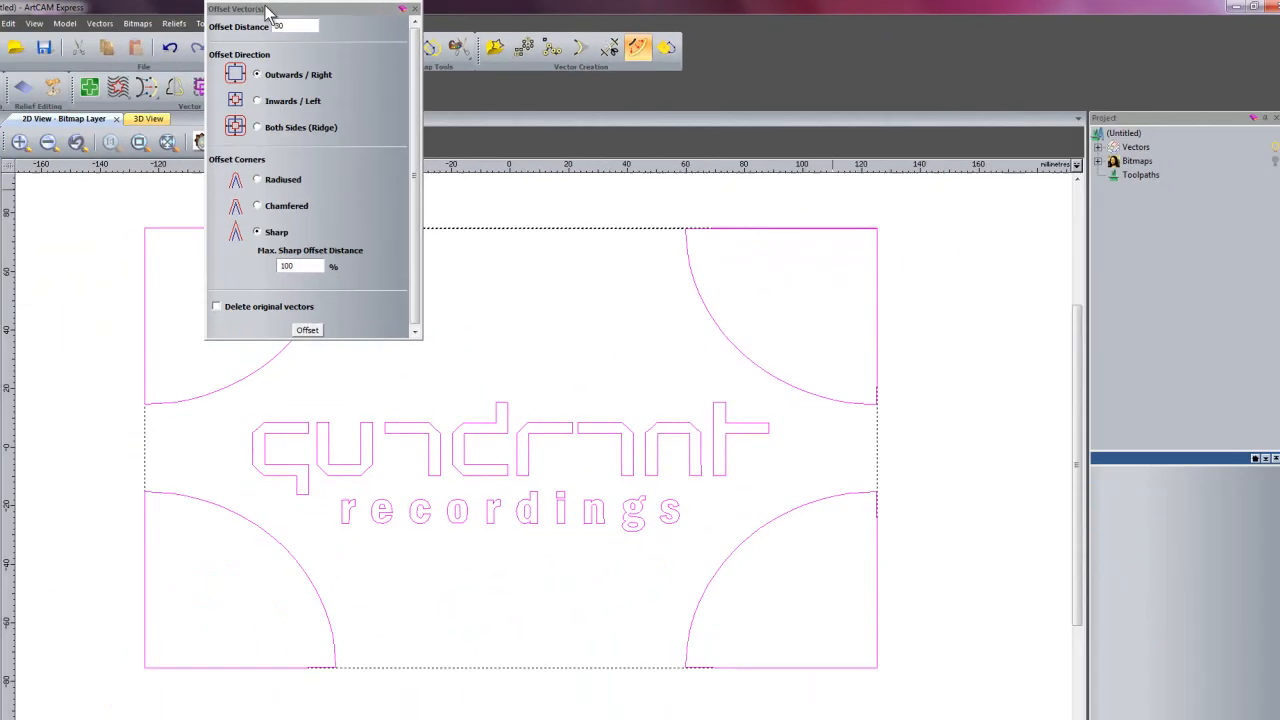
left_click_drag(266, 11, 156, 356)
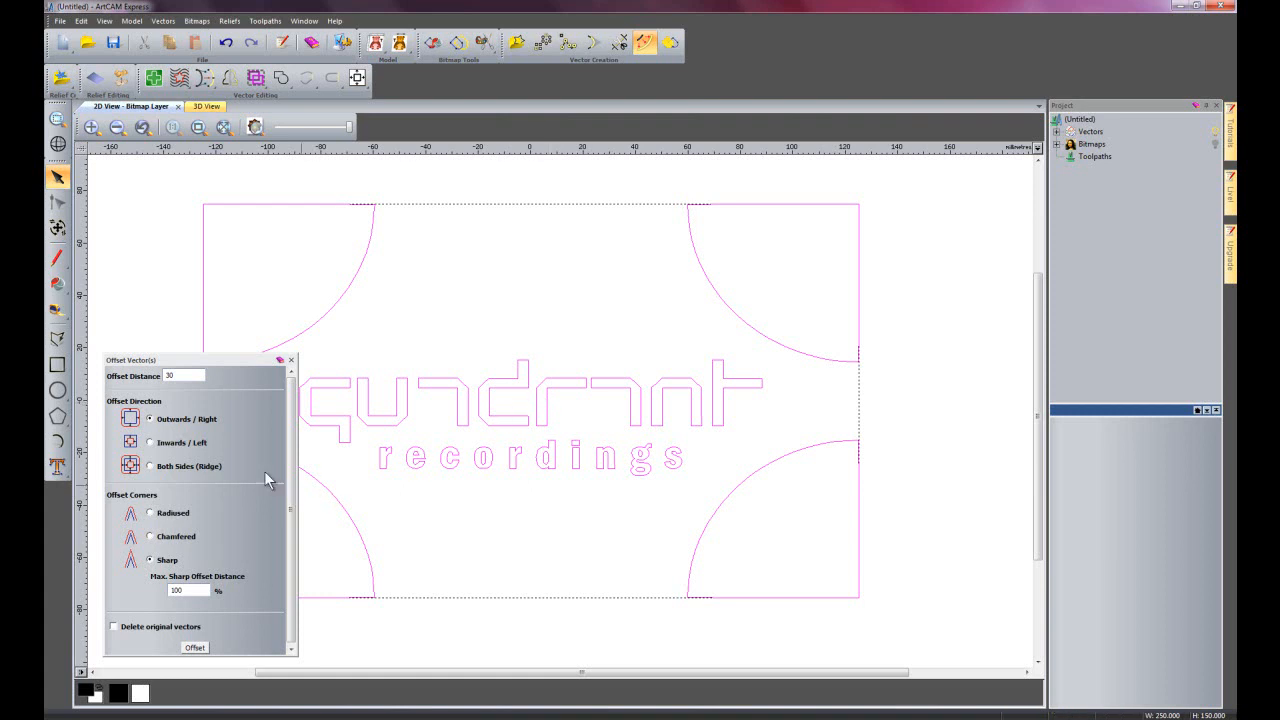
left_click_drag(180, 376, 141, 377)
left_click(195, 647)
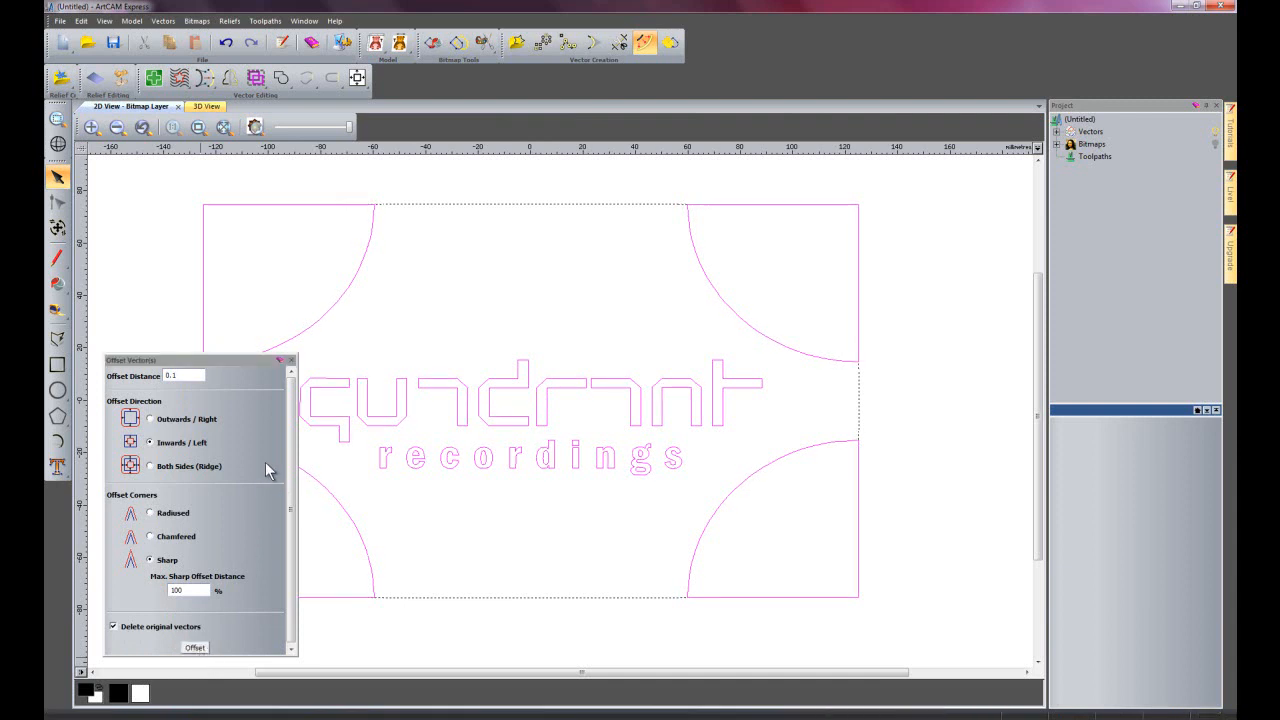
left_click(291, 360)
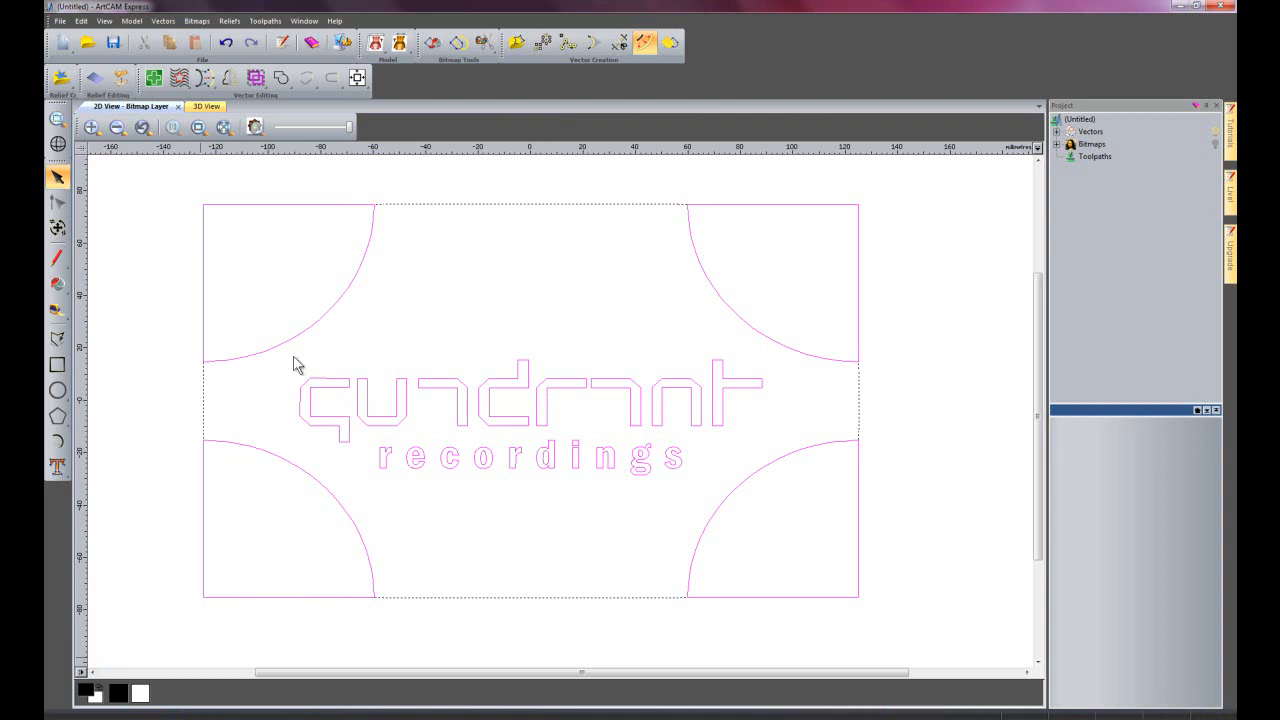
Draw a rectangle about 278 mm wide and 178 mm high around the whole logo
left_click(470, 350)
left_click(57, 364)
left_click_drag(176, 185, 903, 648)
Set the border rectangle to 290 mm wide and 190 mm high, create it and centre it in the model
left_click_drag(1145, 183, 1096, 190)
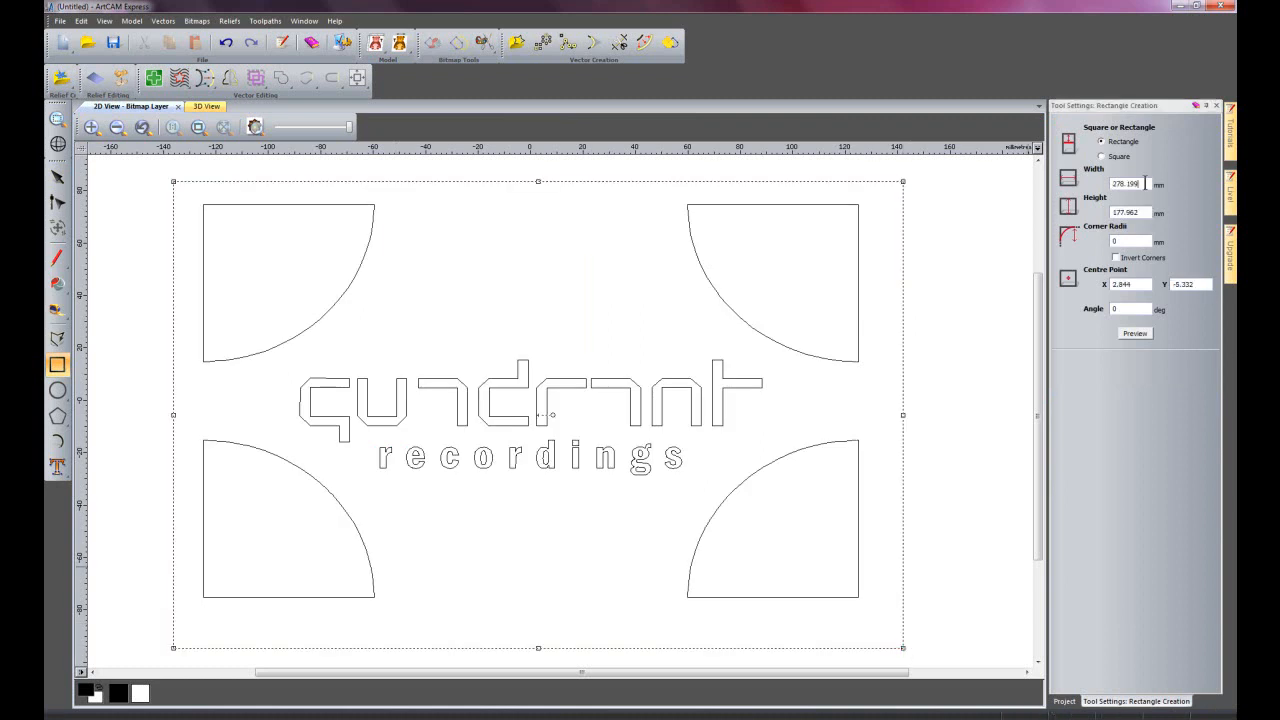
type("290")
key("Tab")
type("1")
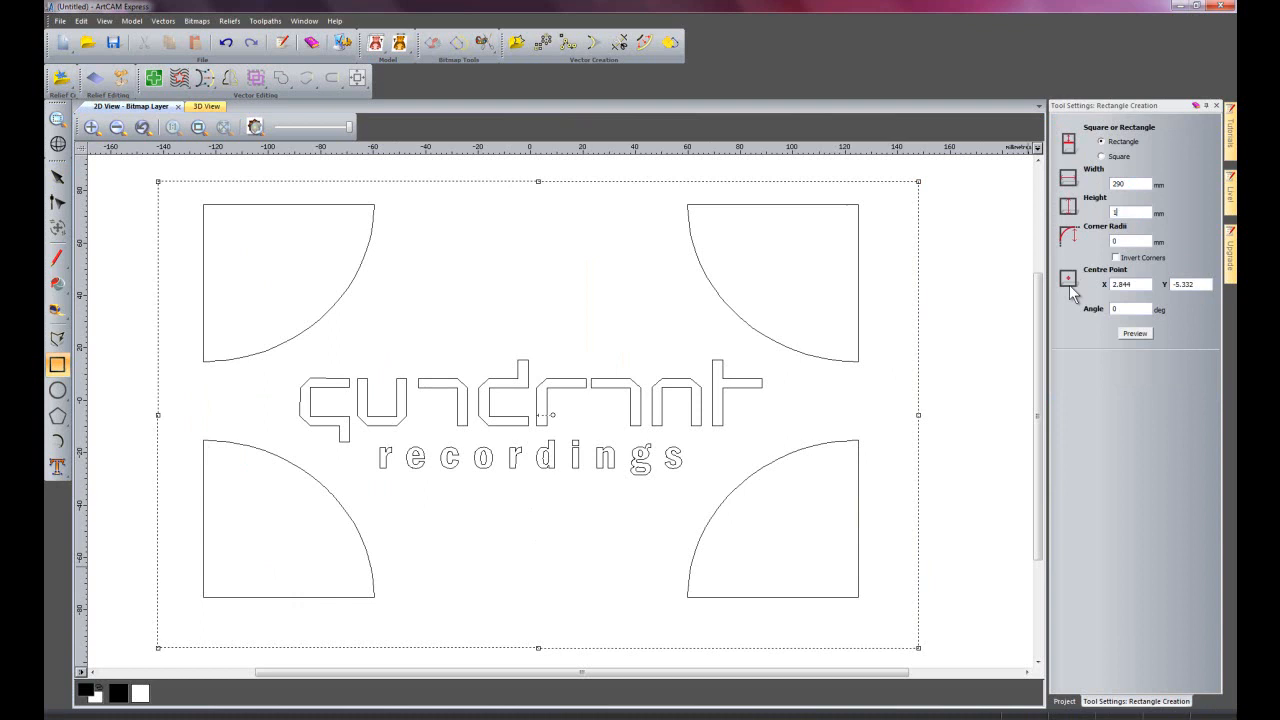
left_click(1140, 330)
key("Escape")
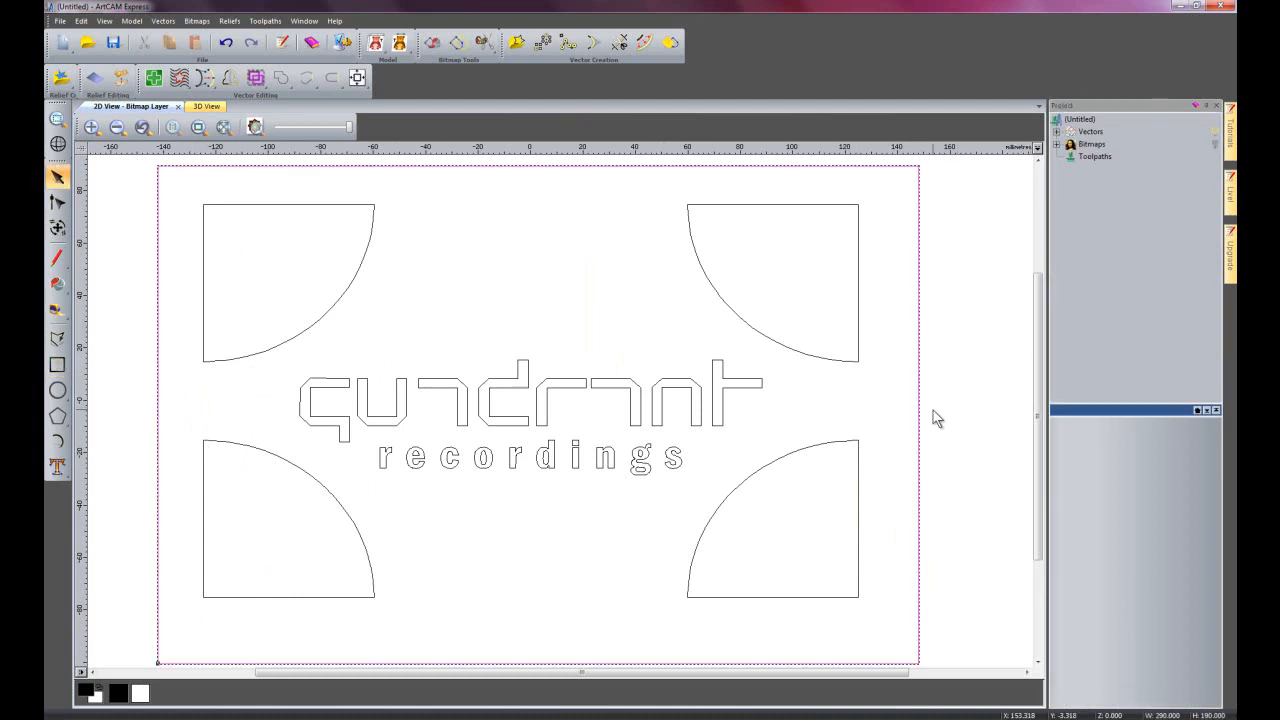
left_click(935, 418)
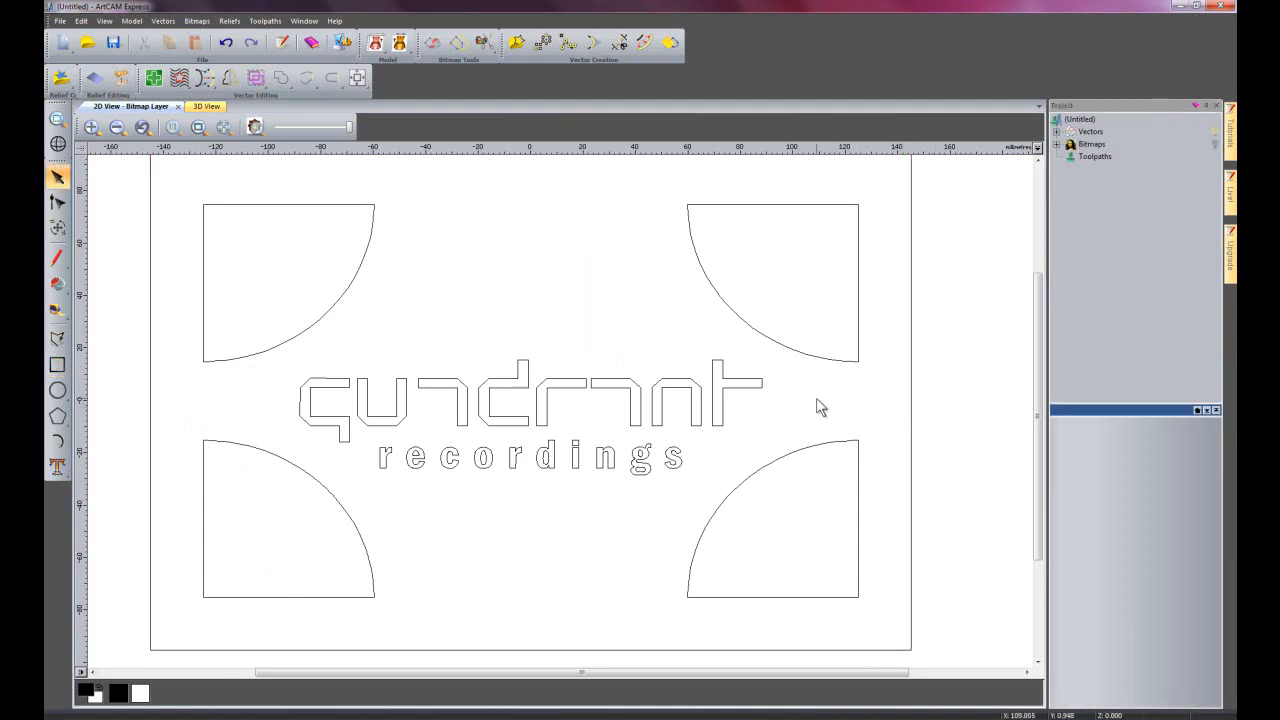
Start a 2D area clearance toolpath on all the vectors with a finish depth of 3 mm
scroll(820, 406, "down", 2)
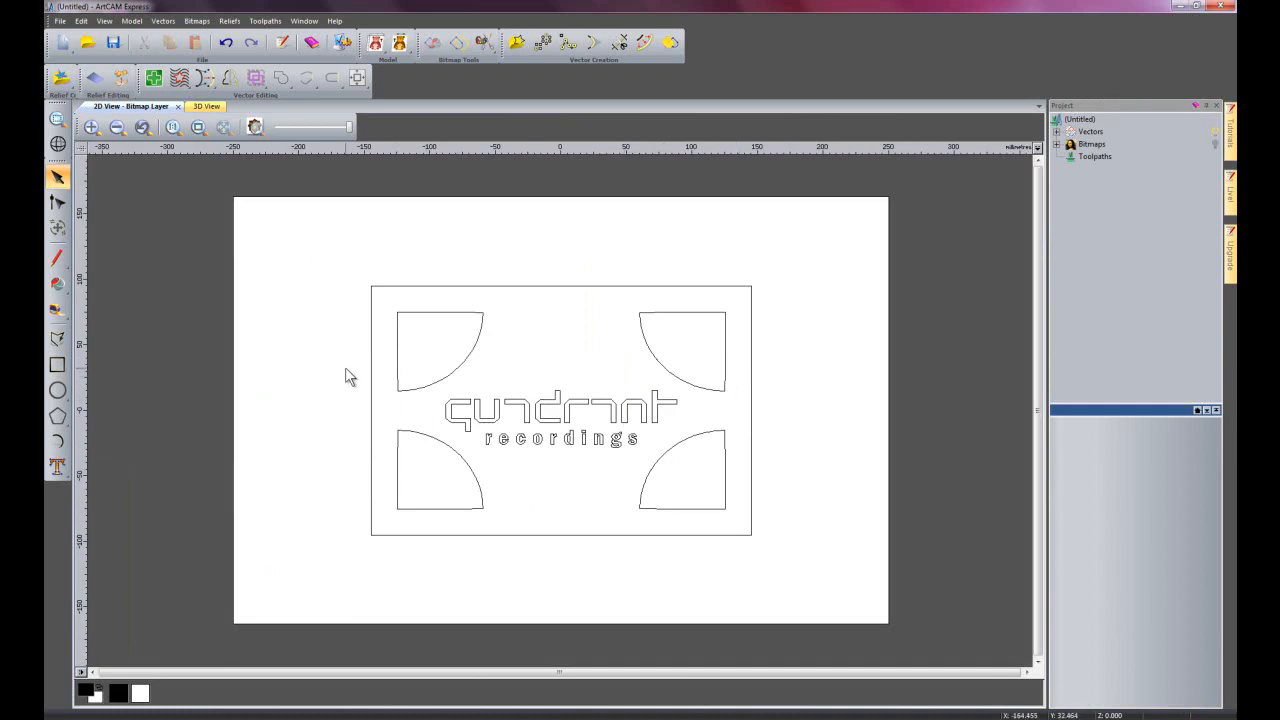
left_click(1086, 157)
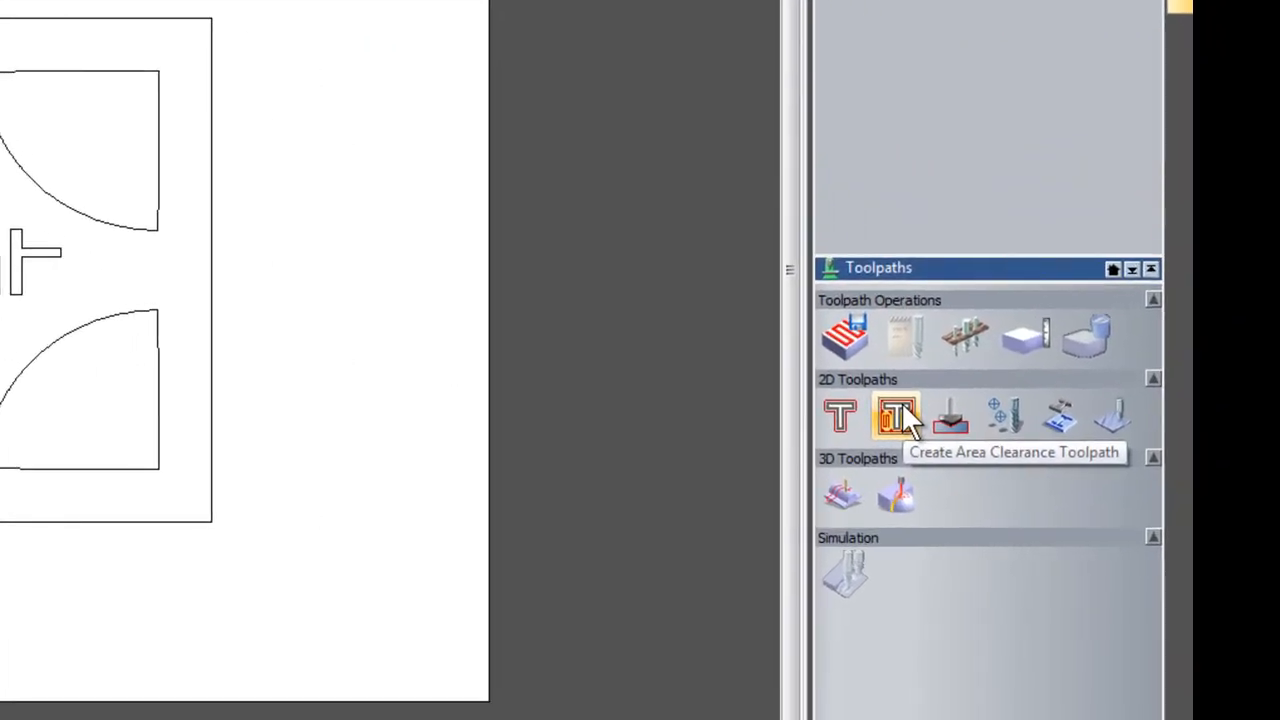
left_click(897, 418)
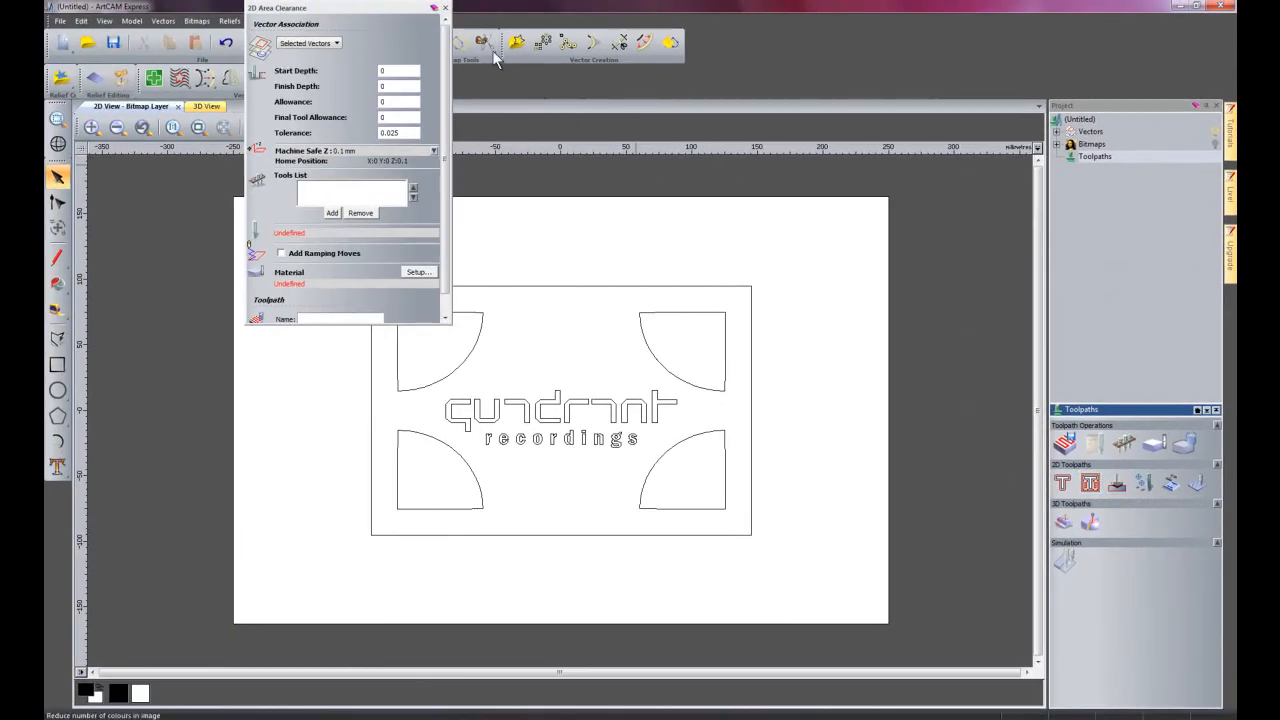
left_click_drag(320, 10, 1131, 403)
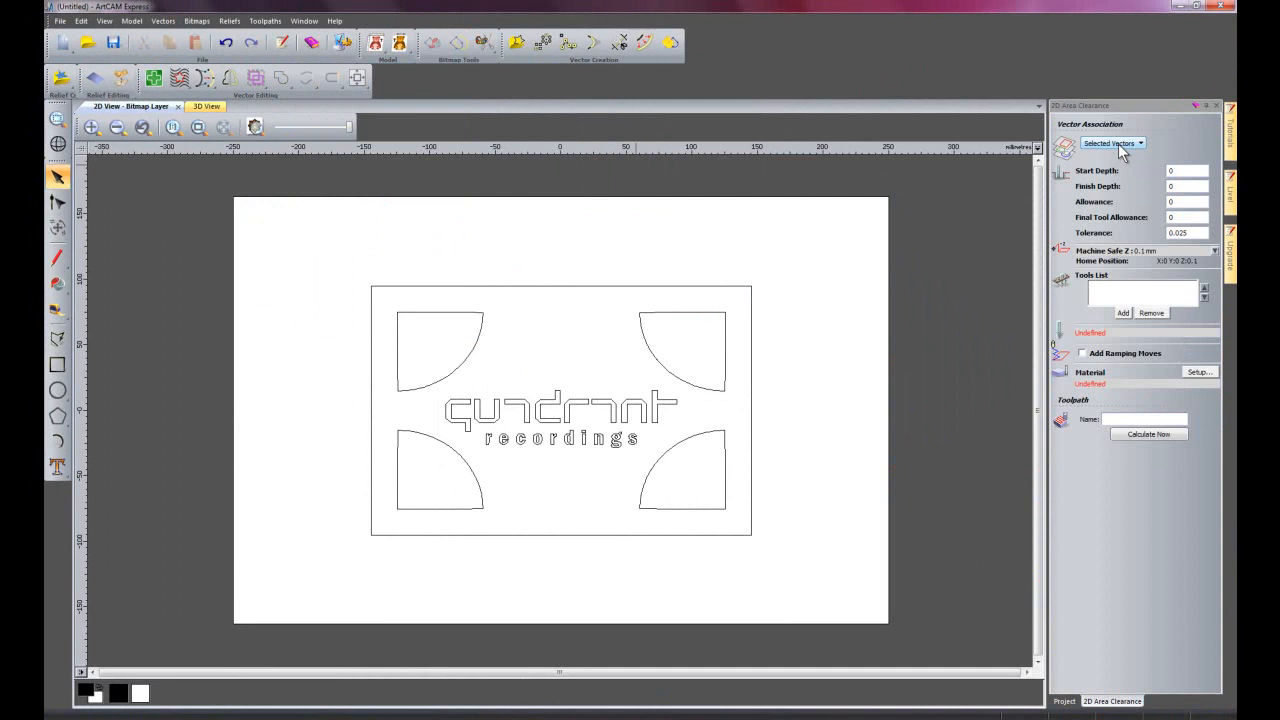
key("ctrl+a")
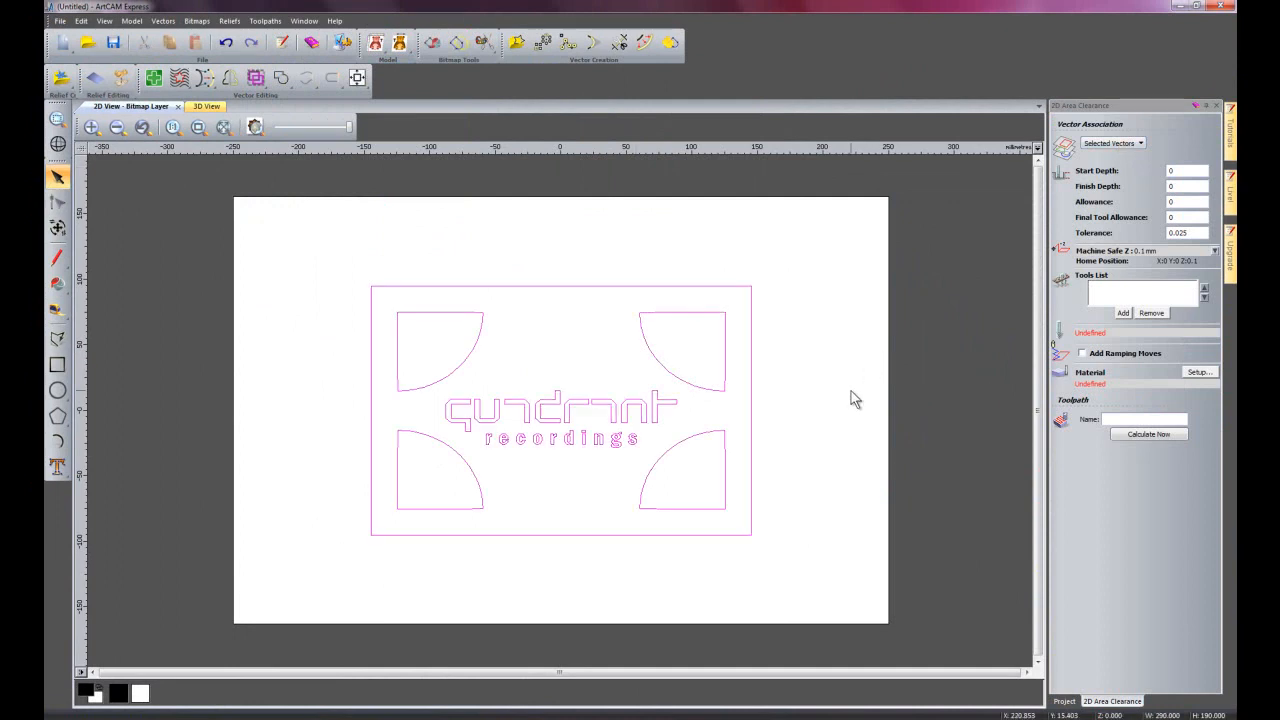
left_click(1181, 186)
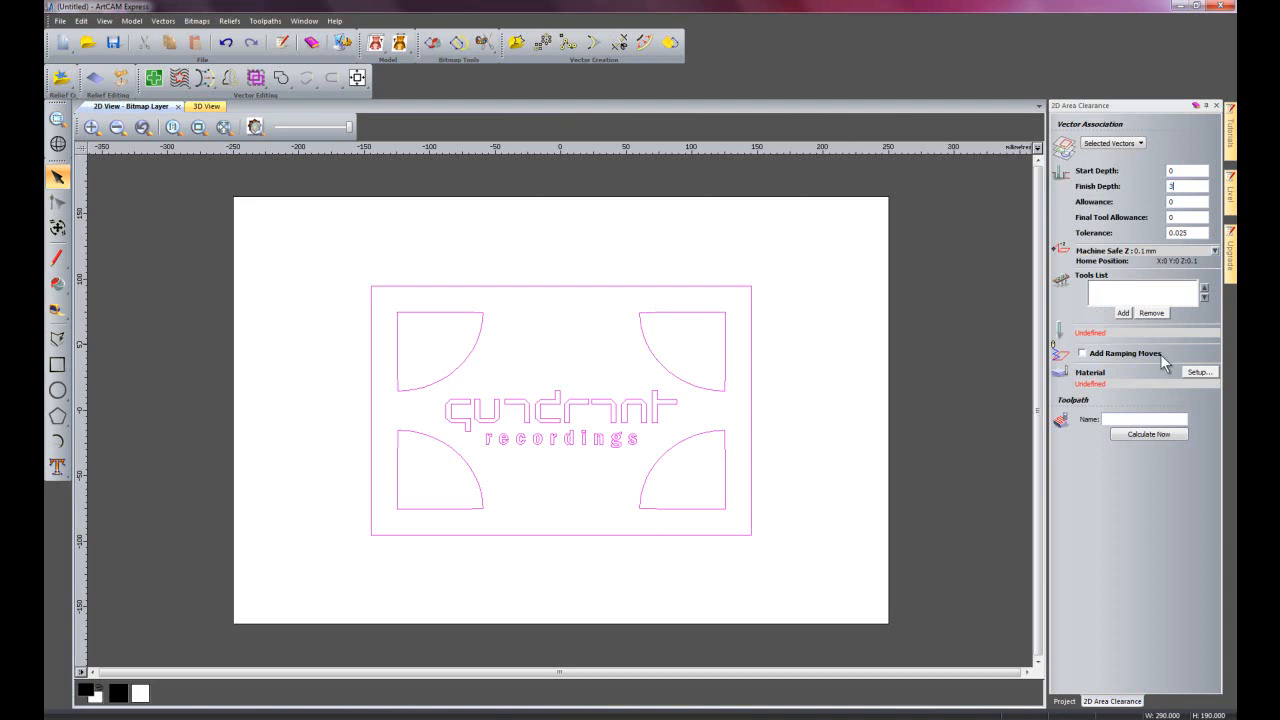
Set the material thickness to 5 mm with the model positioned at the top of the material
left_click(1196, 372)
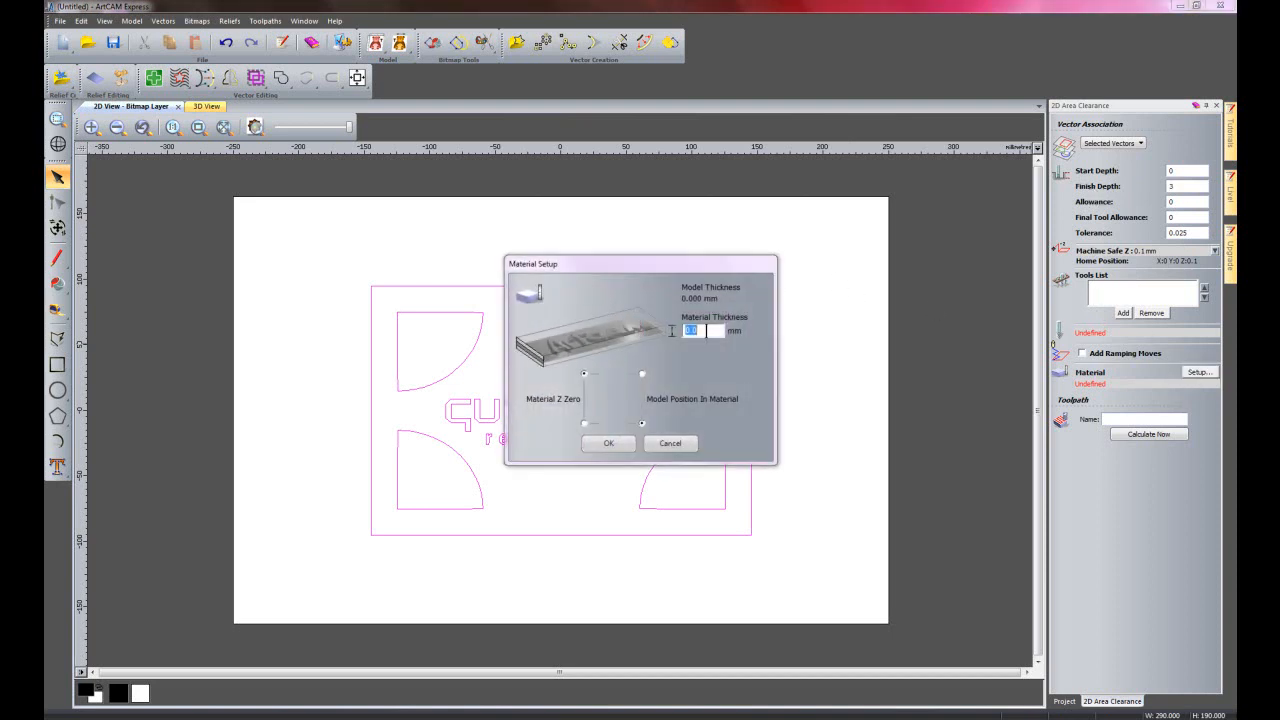
type("5.0")
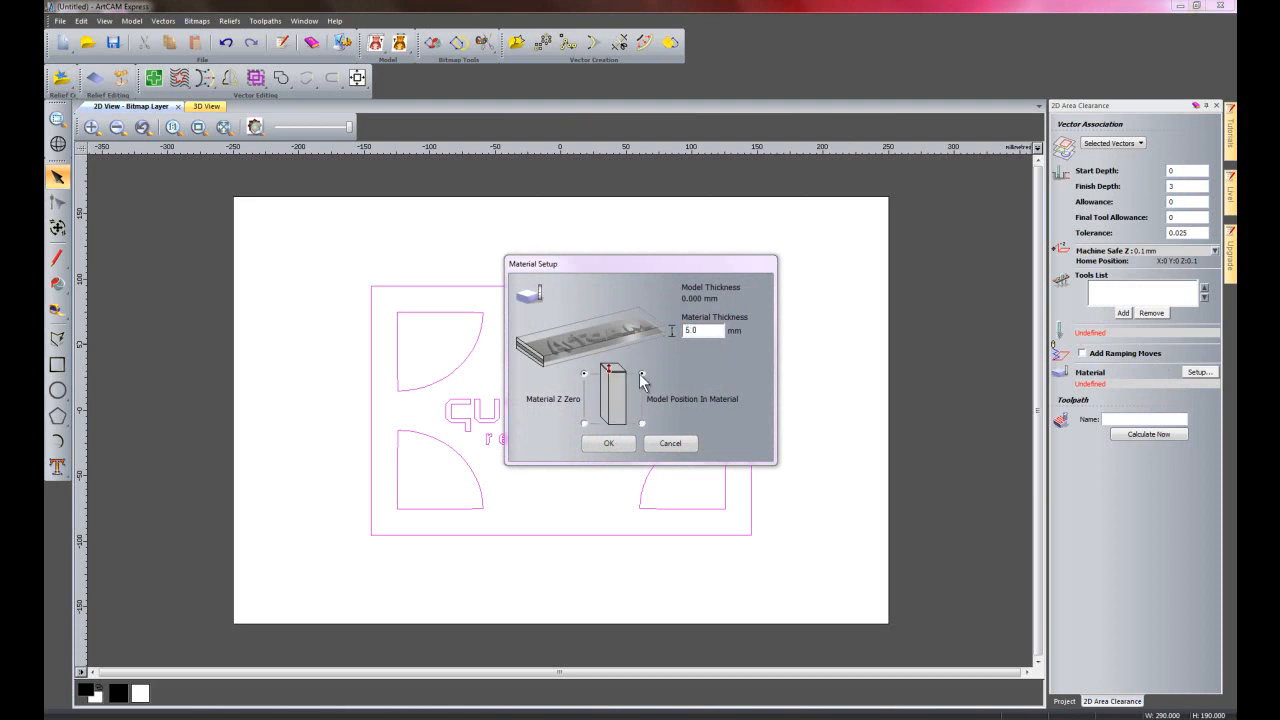
left_click(612, 443)
Add the 12 mm end mill from the metric wood or plastic tools and set its stepdown to 3 mm
left_click(1123, 313)
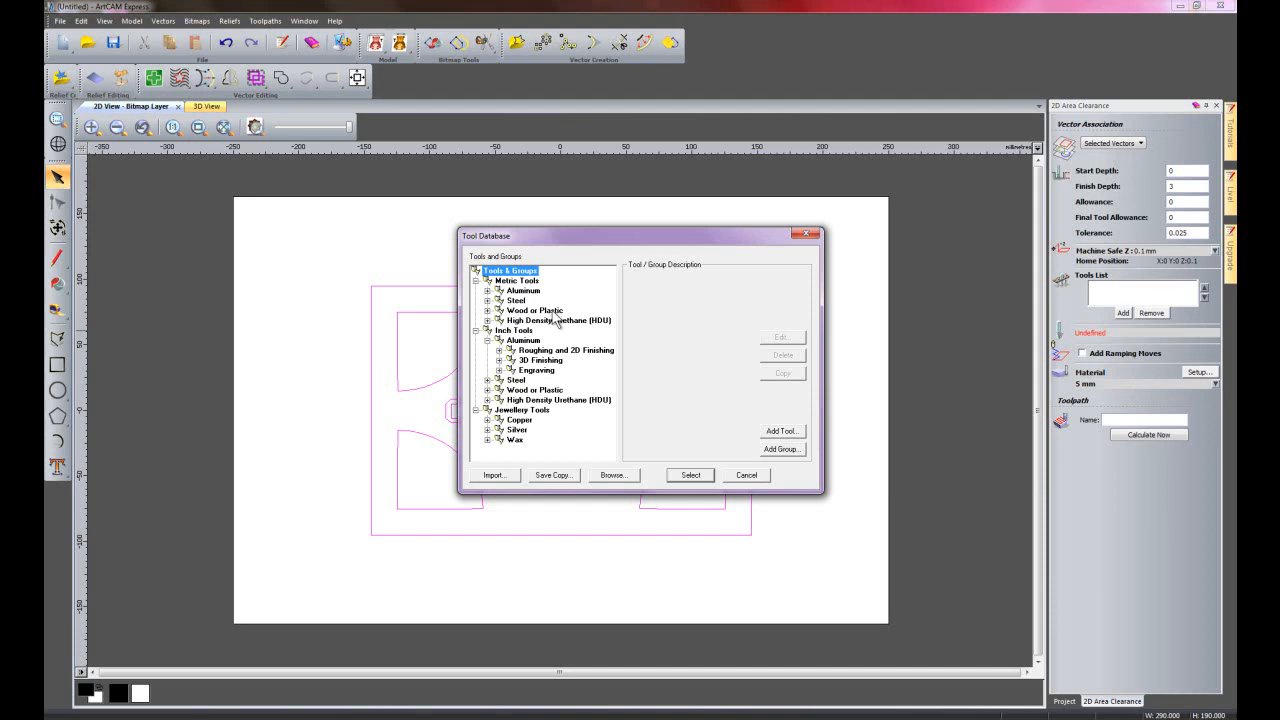
left_click(488, 311)
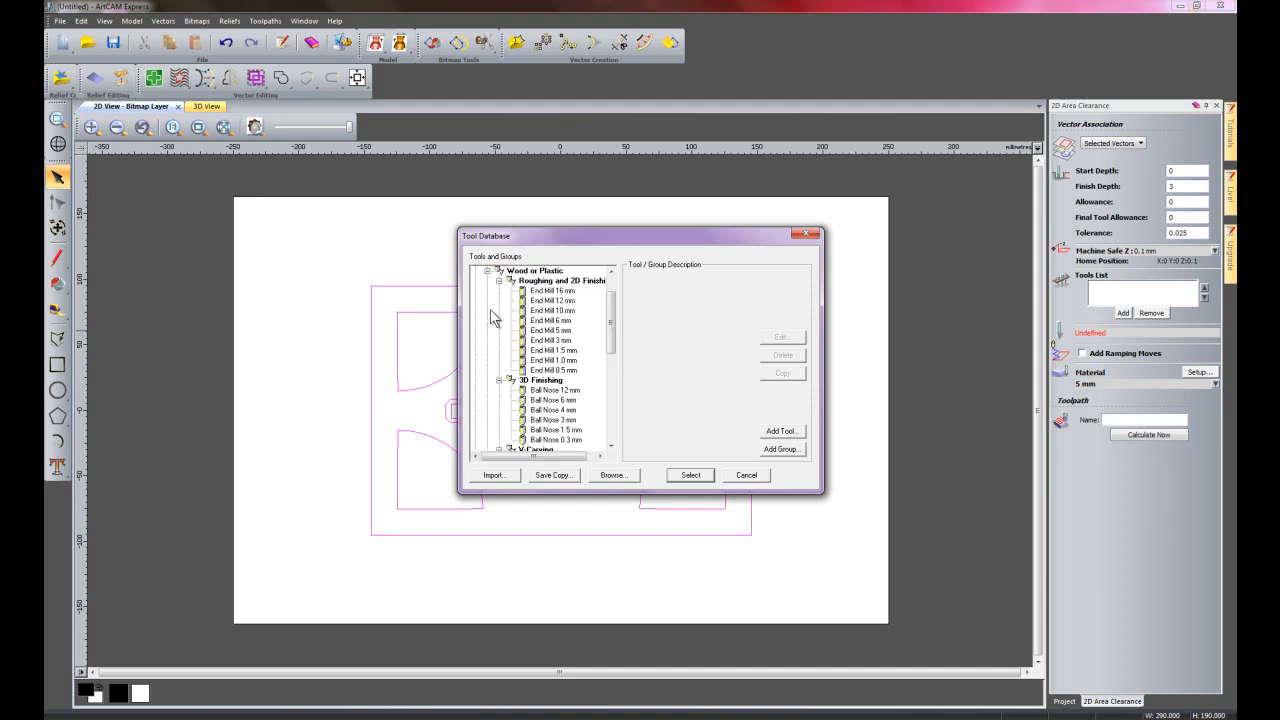
double_click(563, 312)
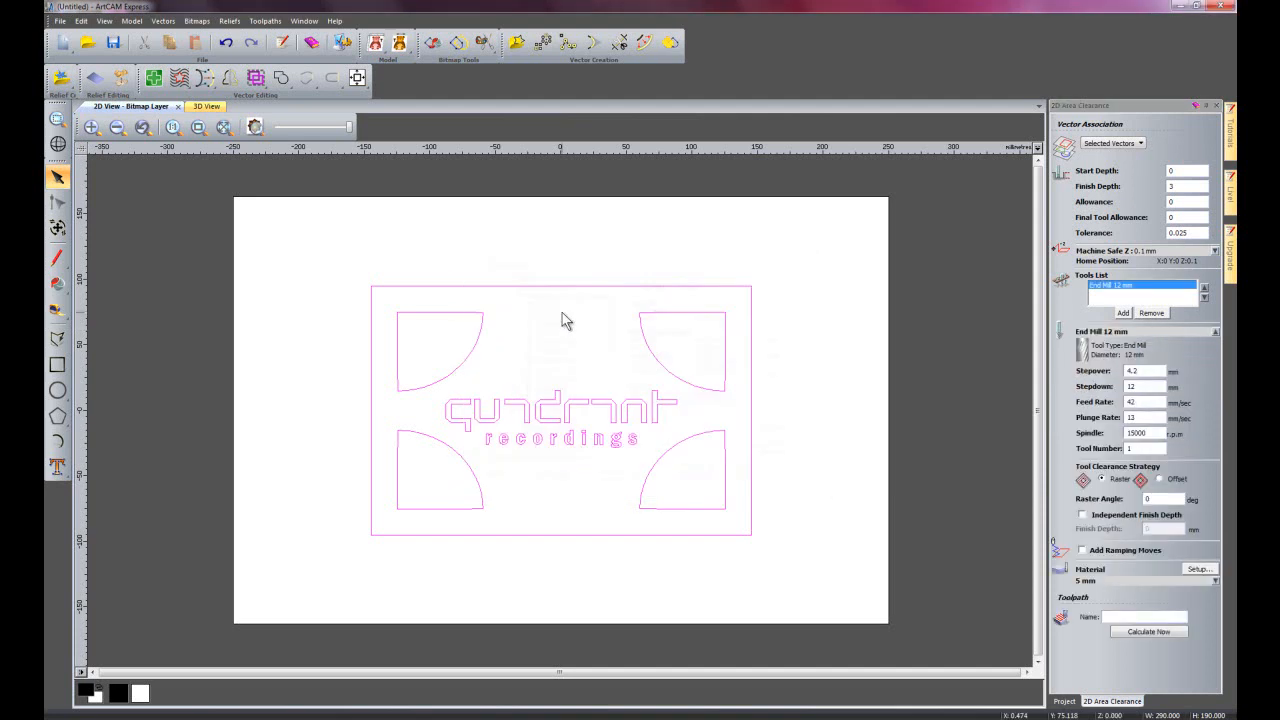
double_click(1145, 386)
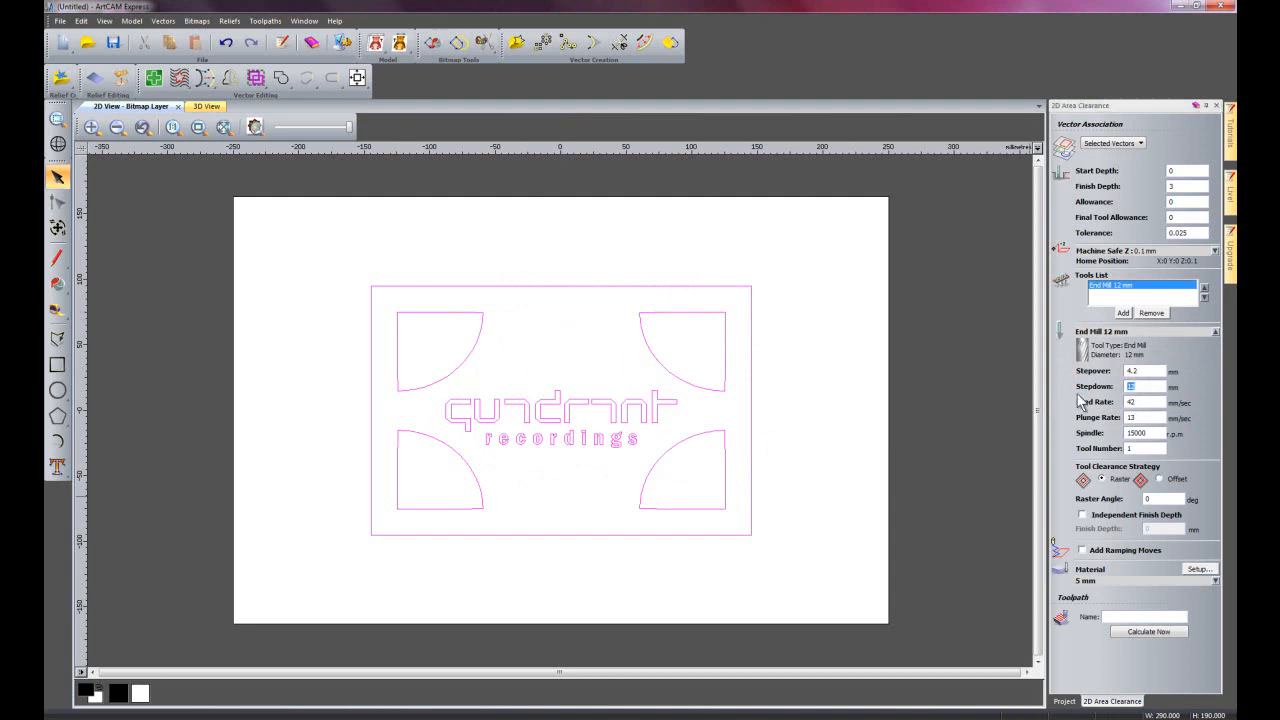
type("3")
Add the 3 mm end mill as the second clearance tool with a stepdown of 1.5 mm
left_click(1123, 313)
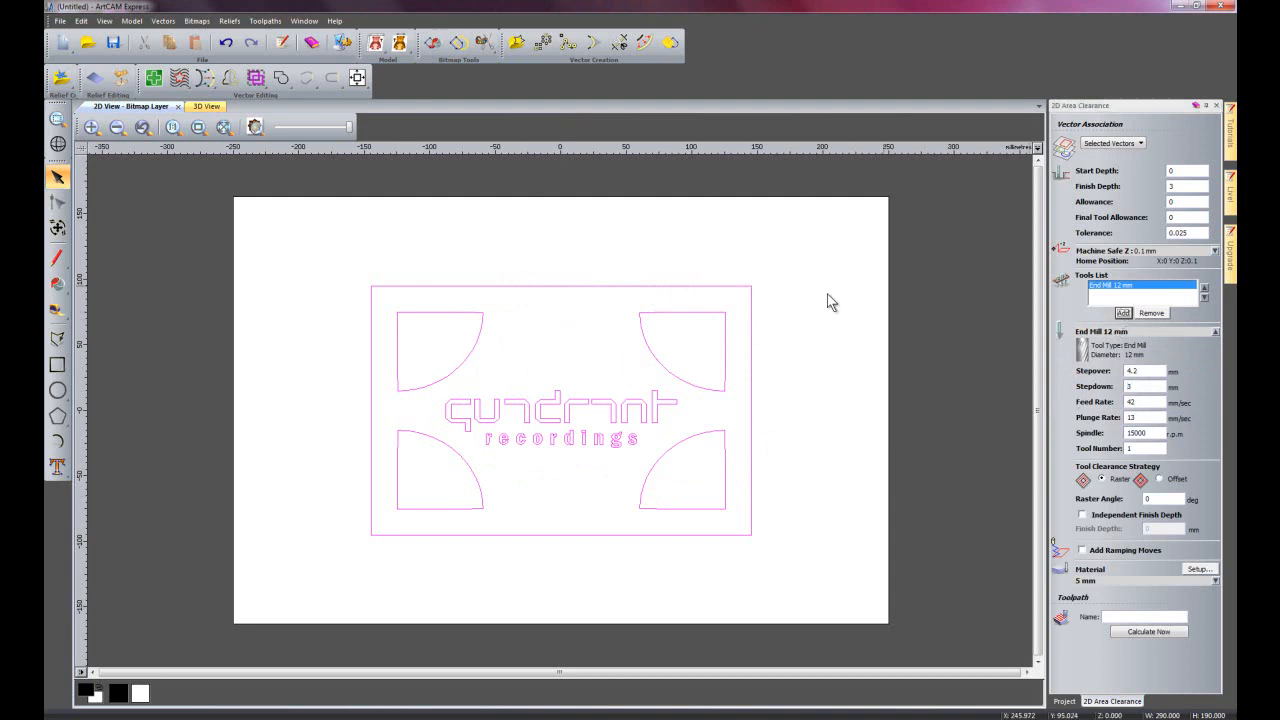
left_click(1123, 312)
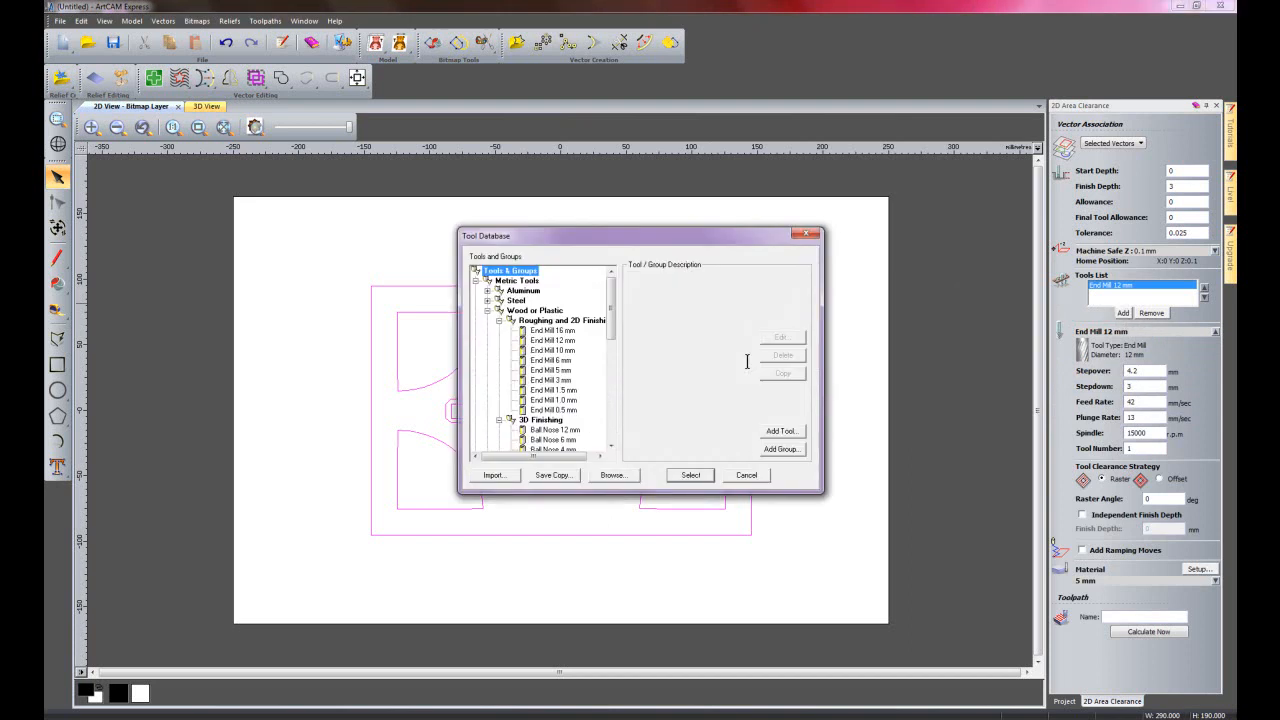
double_click(551, 380)
left_click(1144, 388)
type("1.5")
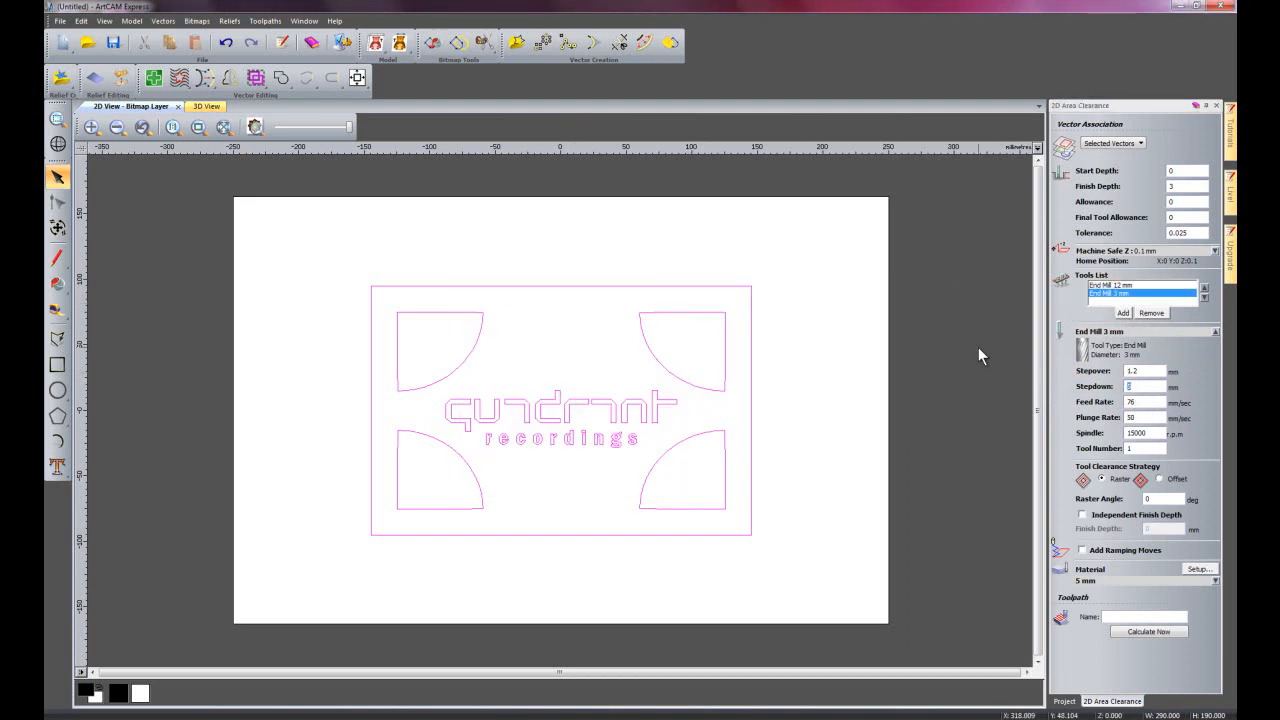
Add the 1.0 mm end mill with a stepdown of 1.5 mm and calculate the area clearance toolpath
left_click(1123, 312)
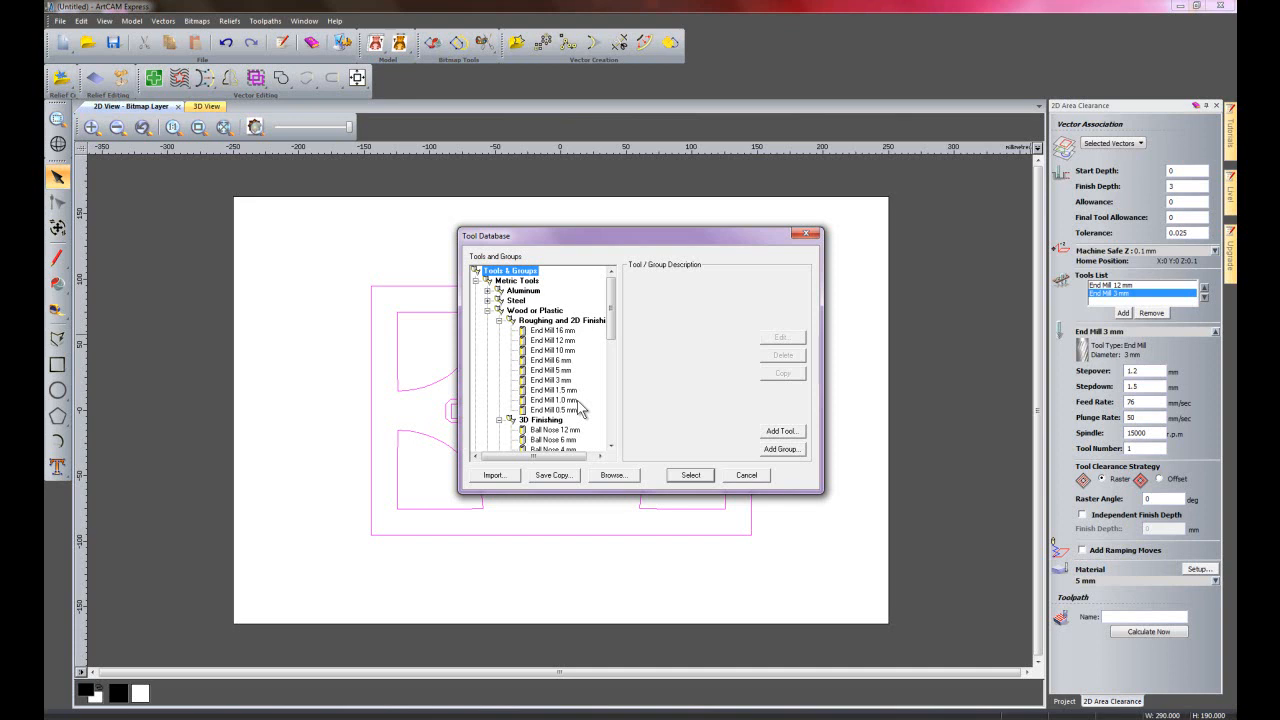
left_click(578, 402)
left_click(704, 478)
left_click(1147, 387)
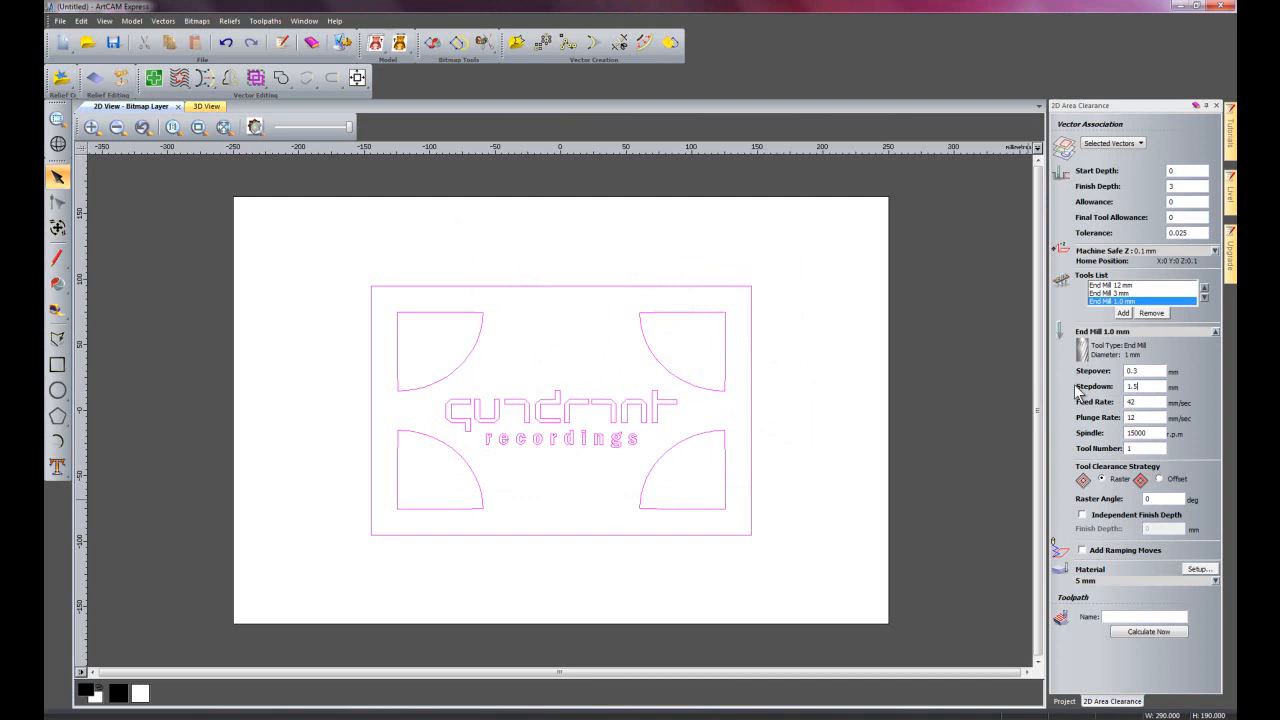
left_click(1164, 634)
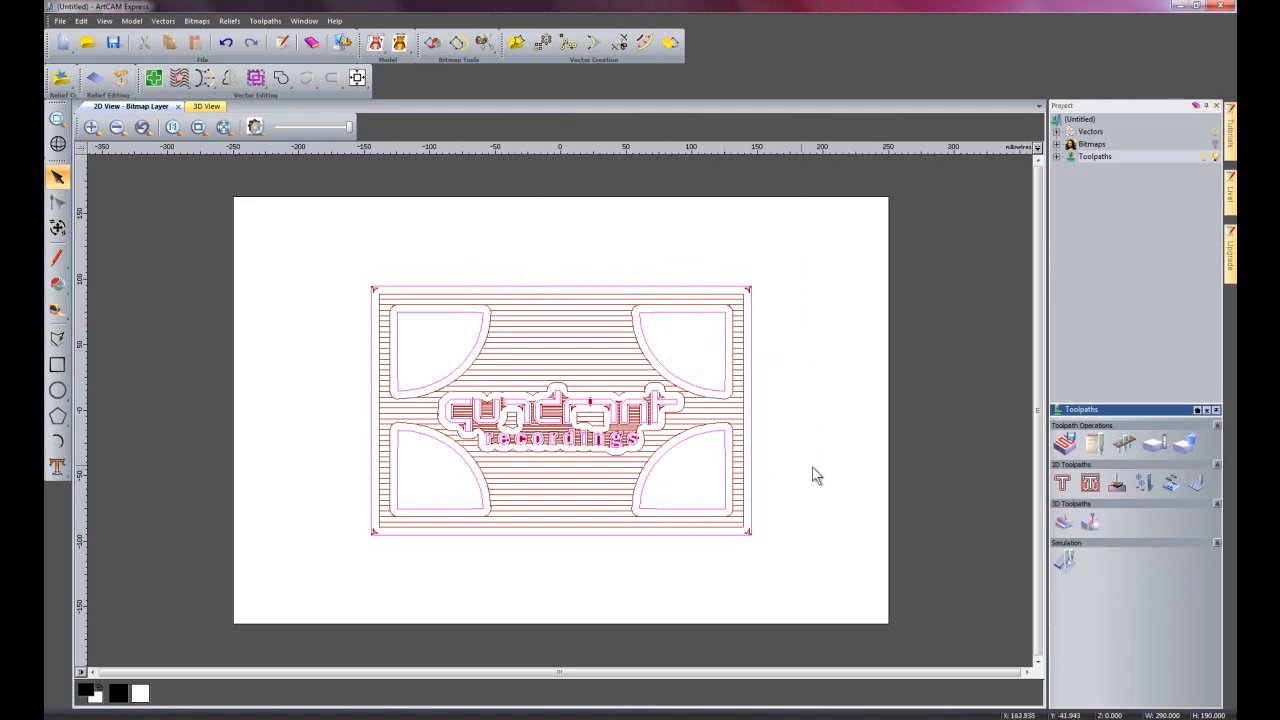
Examine which areas around the logo lettering each of the three end mills clears
scroll(560, 448, "up", 2)
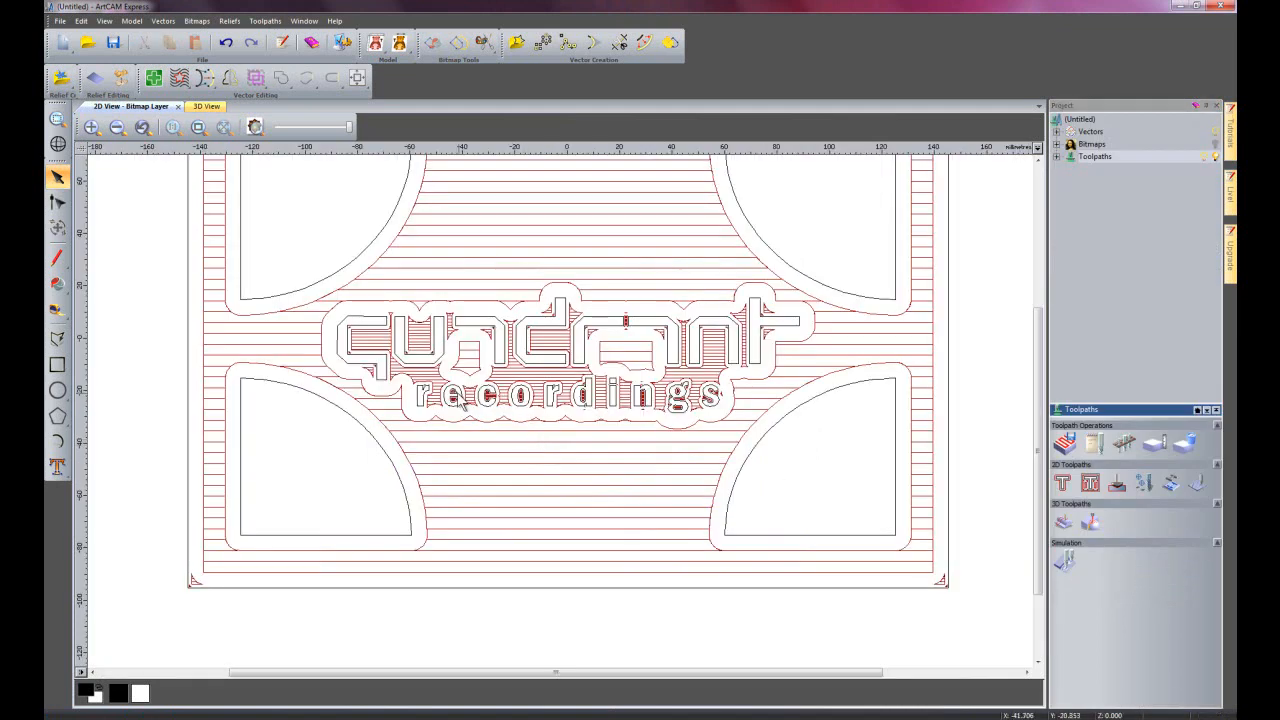
scroll(466, 402, "up", 2)
left_click(496, 490)
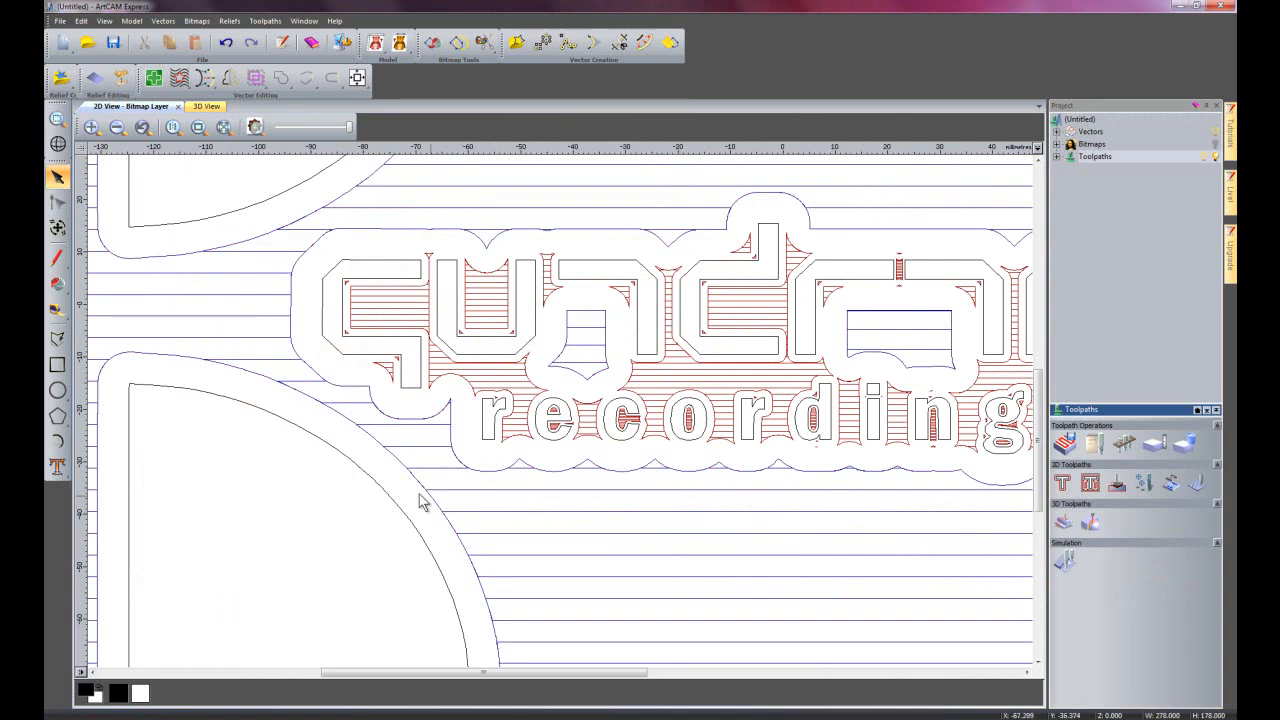
left_click(446, 400)
left_click(446, 400)
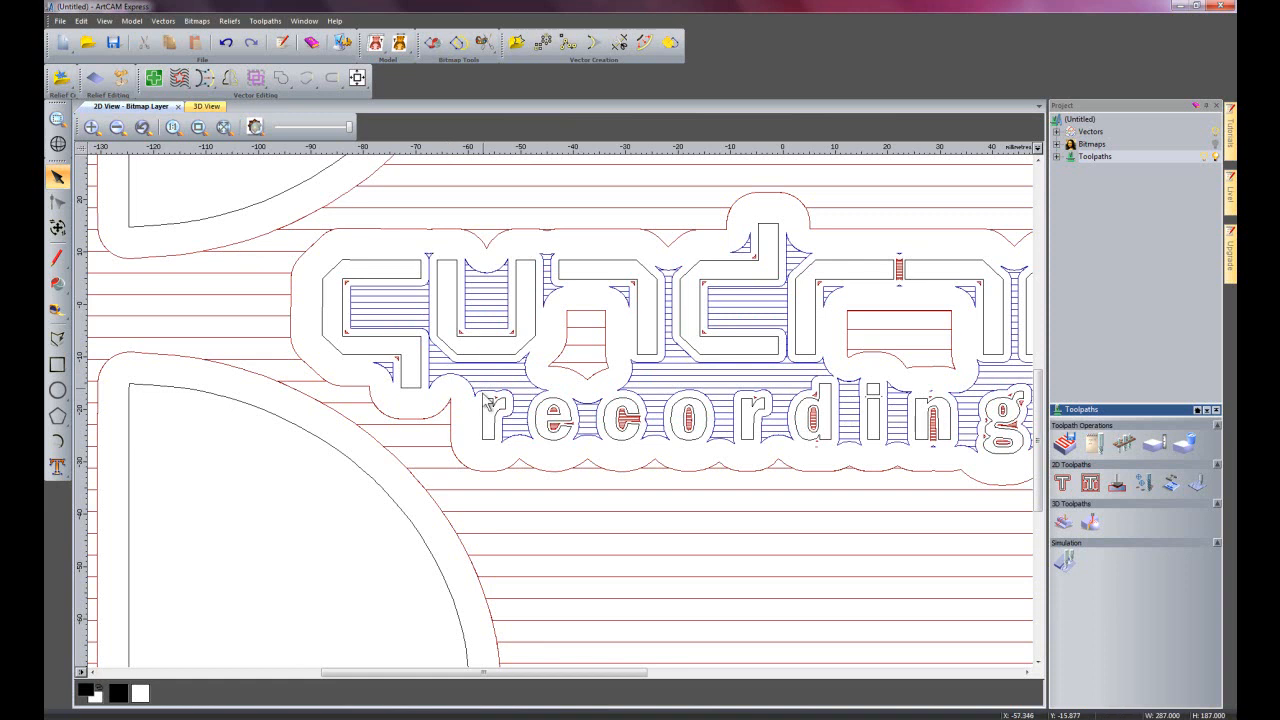
left_click(558, 446)
left_click(557, 428)
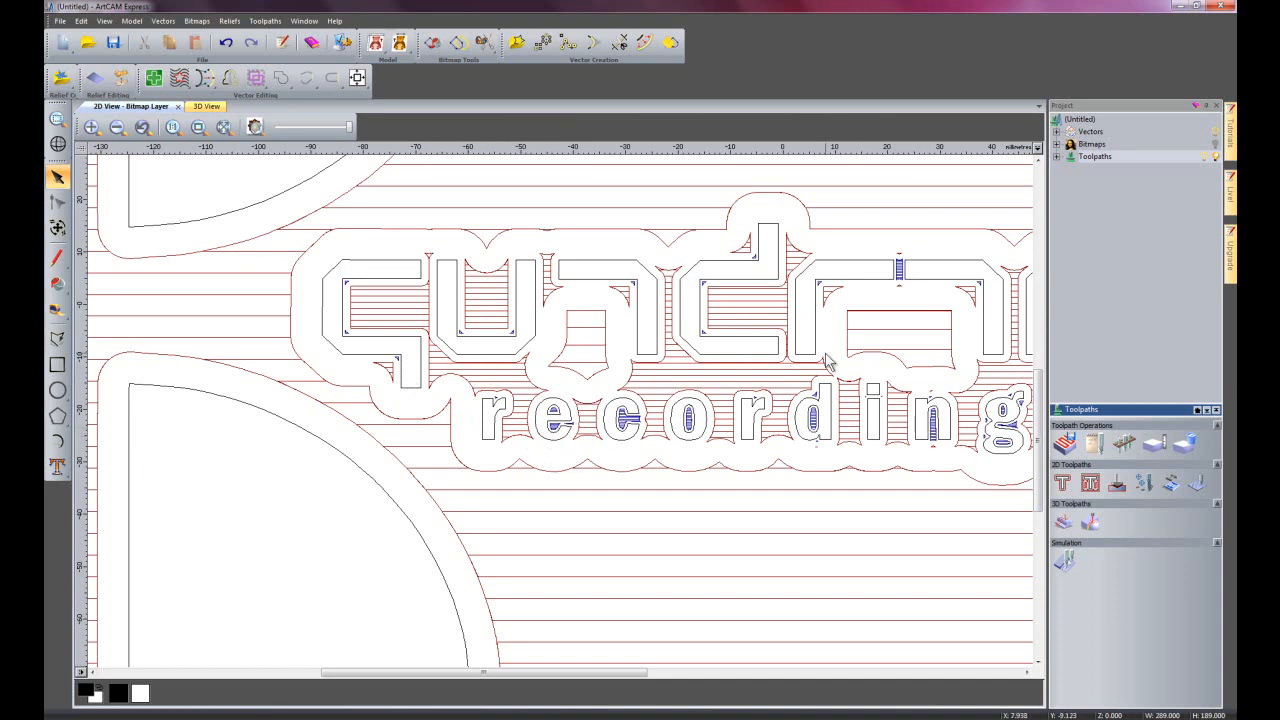
left_click(831, 241)
scroll(752, 409, "down", 4)
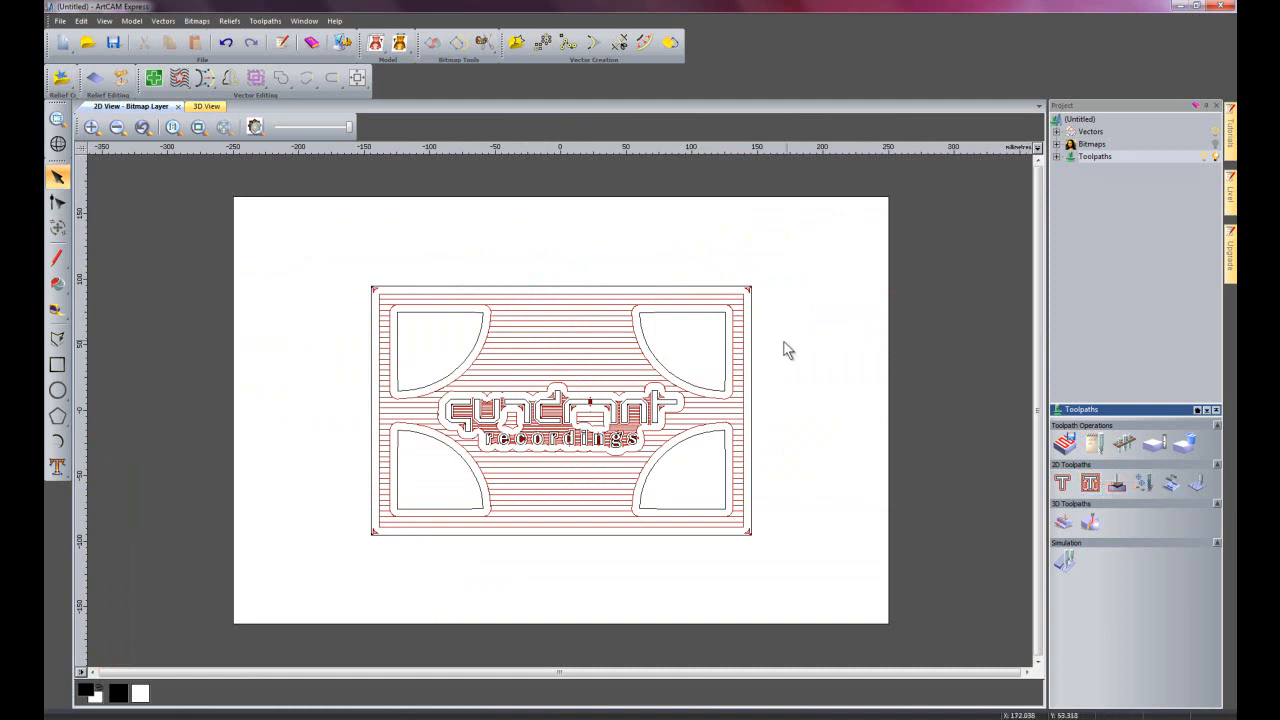
Calculate an outside profile toolpath around the rectangular border with the 12 mm end mill and a 5 mm finish depth
left_click(751, 344)
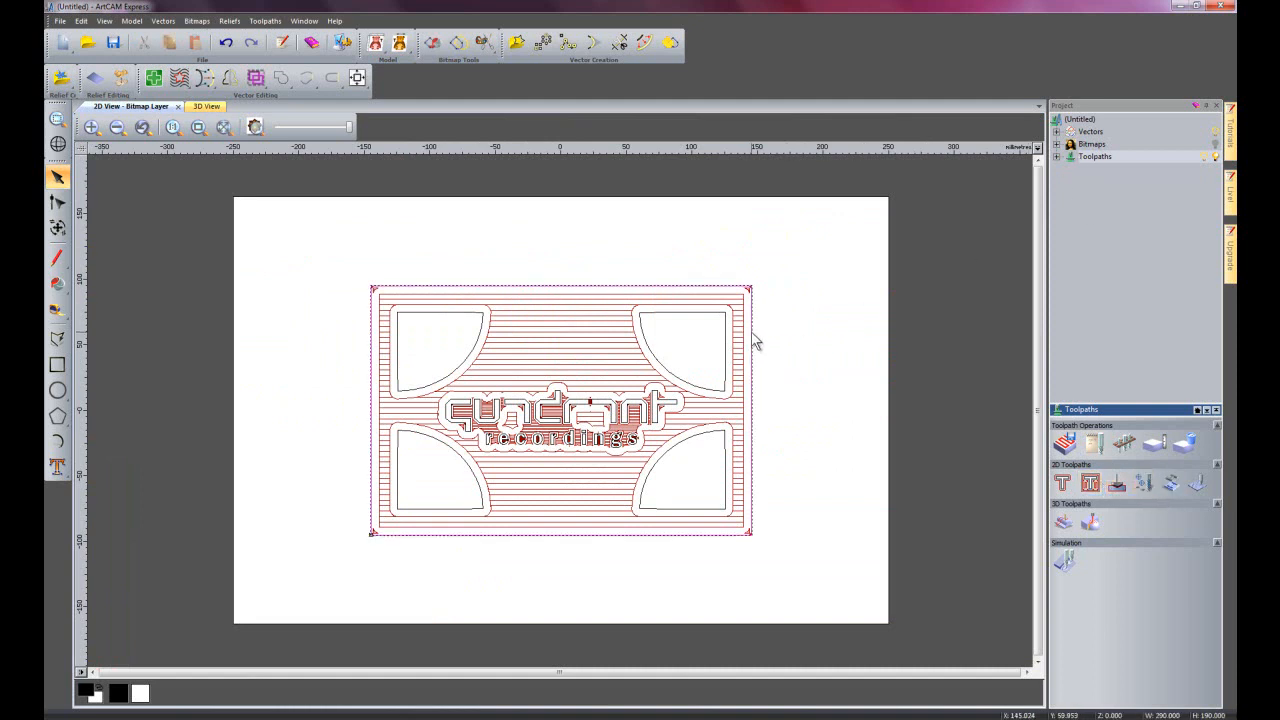
left_click(1063, 485)
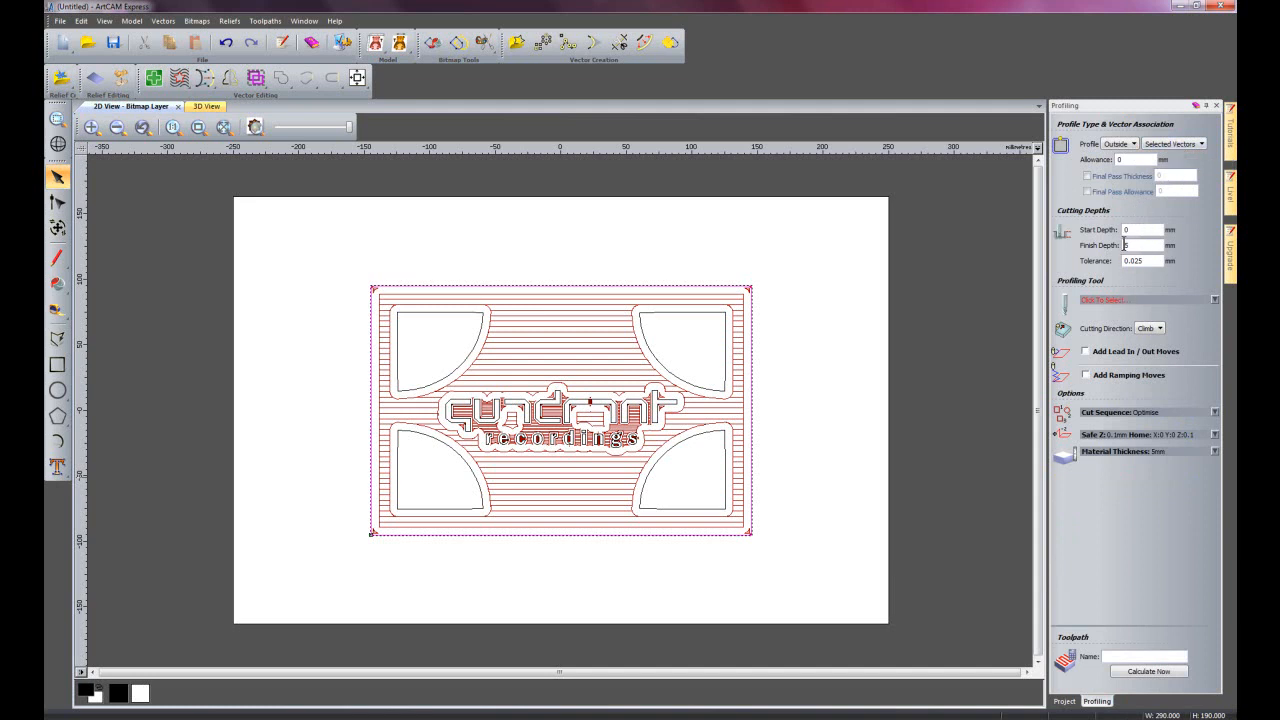
left_click(1114, 300)
double_click(570, 343)
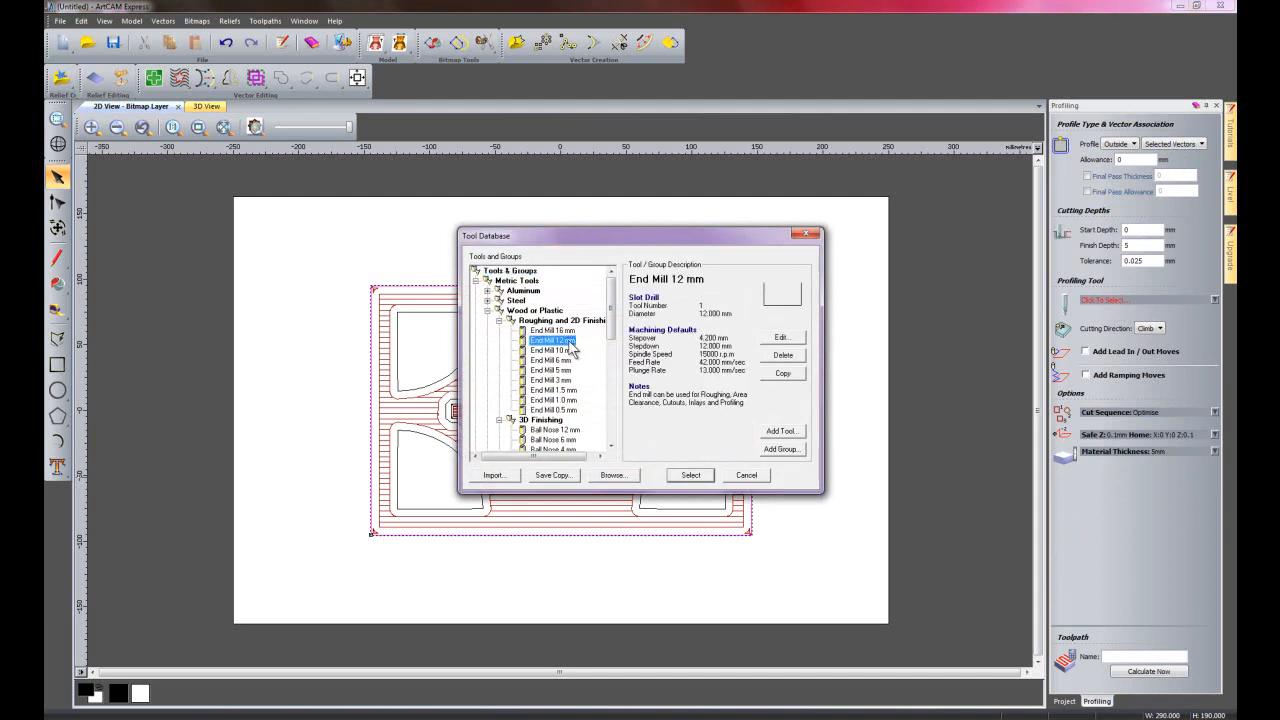
left_click(1150, 671)
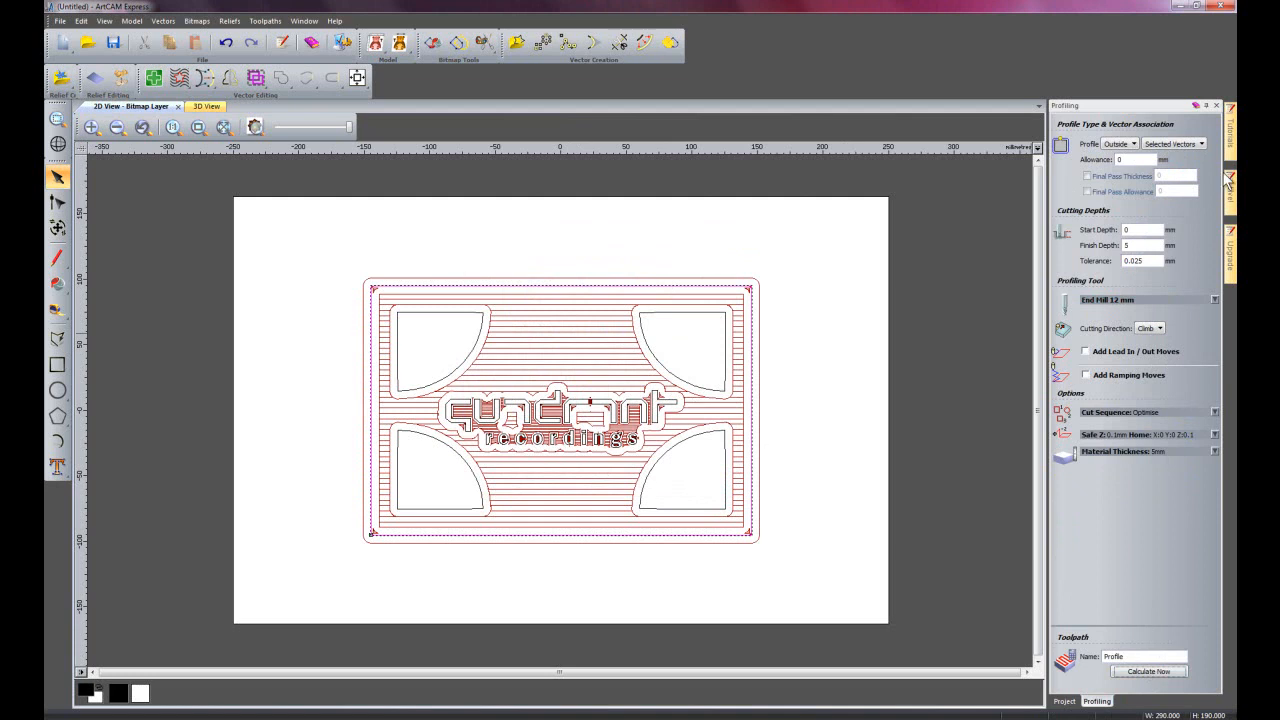
left_click(1216, 105)
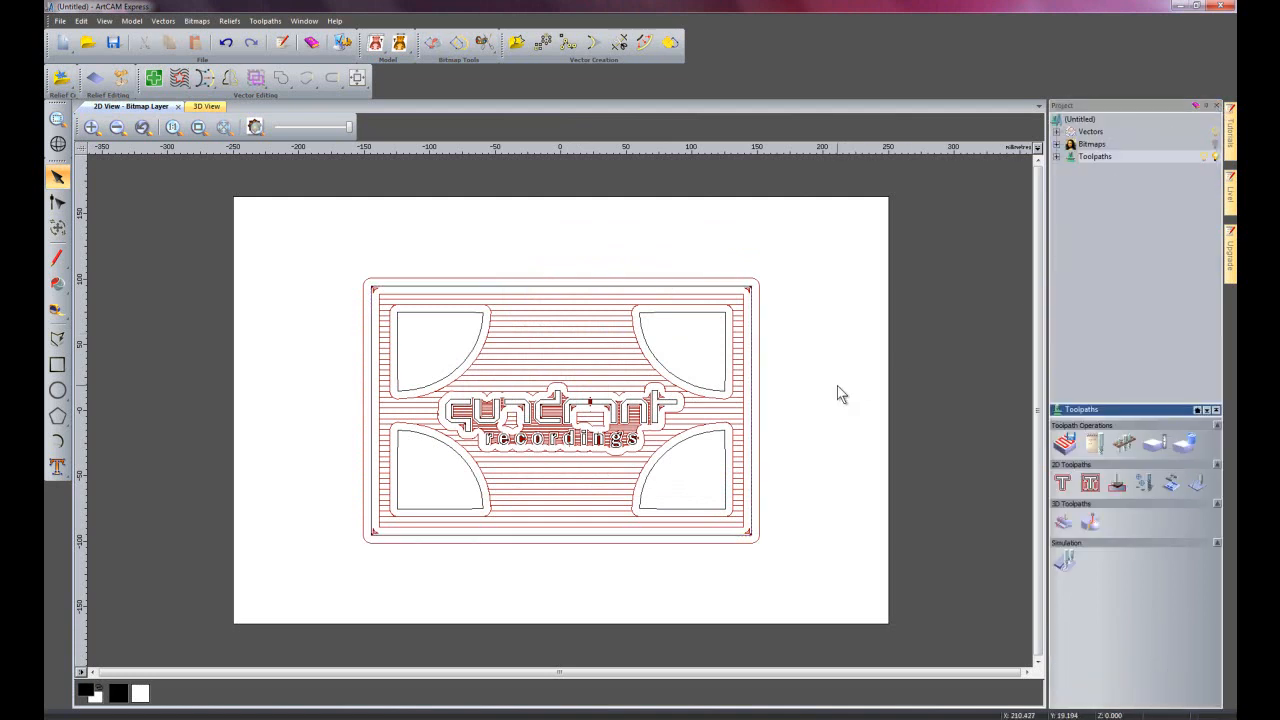
Simulate all the toolpaths in the 3D view and inspect the machined logo panel
right_click(1088, 157)
left_click(1136, 234)
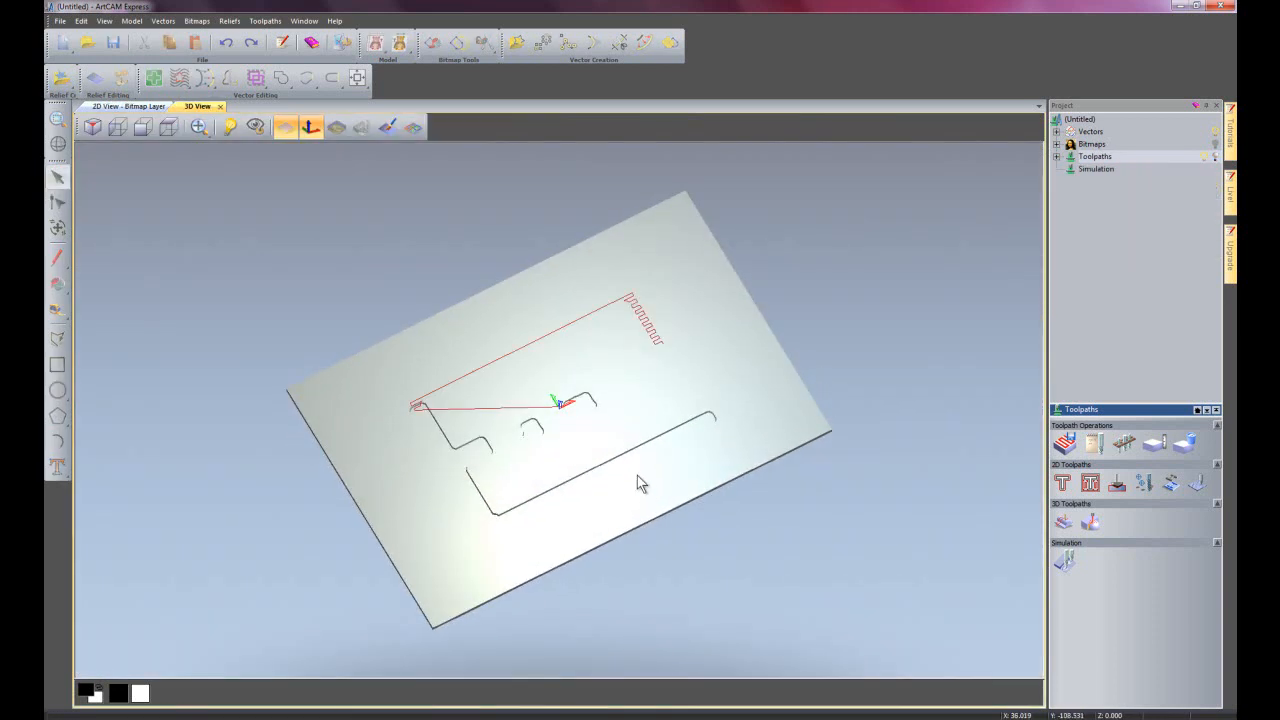
scroll(640, 470, "up", 2)
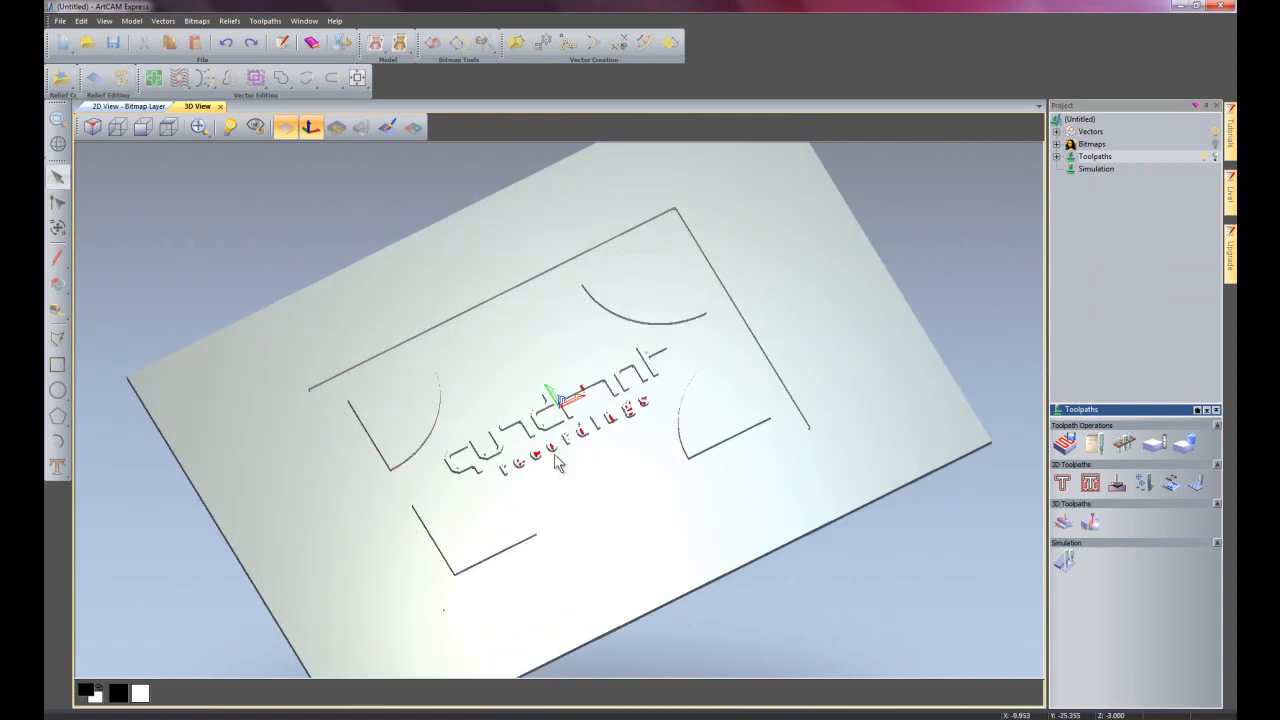
mouse_move(646, 491)
left_mouse_down()
mouse_move(621, 373)
mouse_move(616, 450)
mouse_move(657, 495)
mouse_move(656, 324)
mouse_move(680, 336)
mouse_move(653, 491)
left_mouse_up()
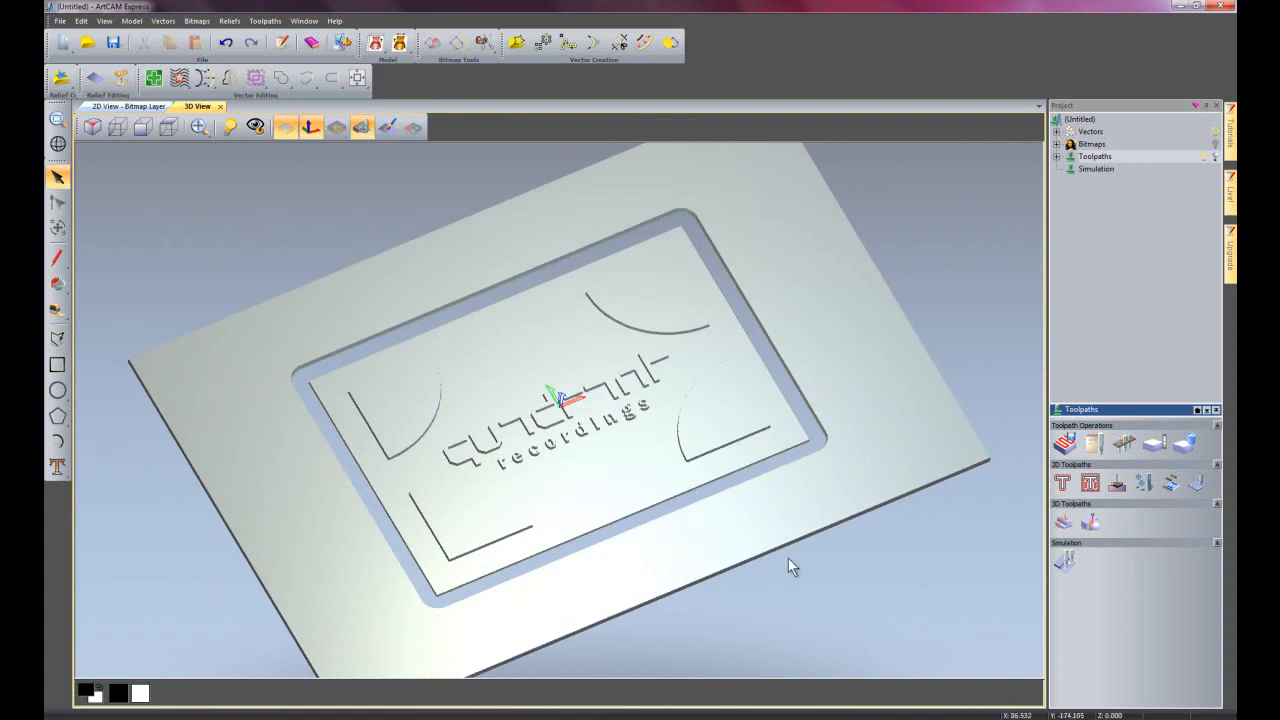
Start saving the toolpaths and take the Profile toolpath out of the single-file output list
left_click(1056, 157)
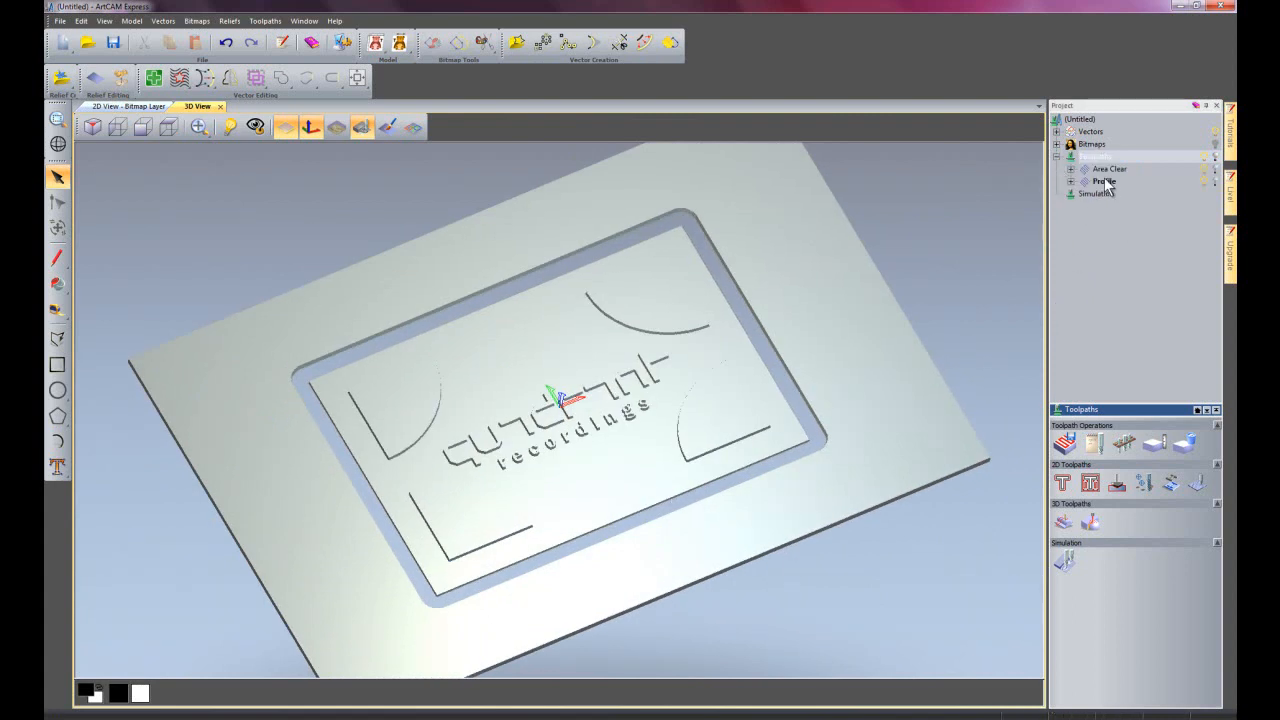
left_click(1104, 182)
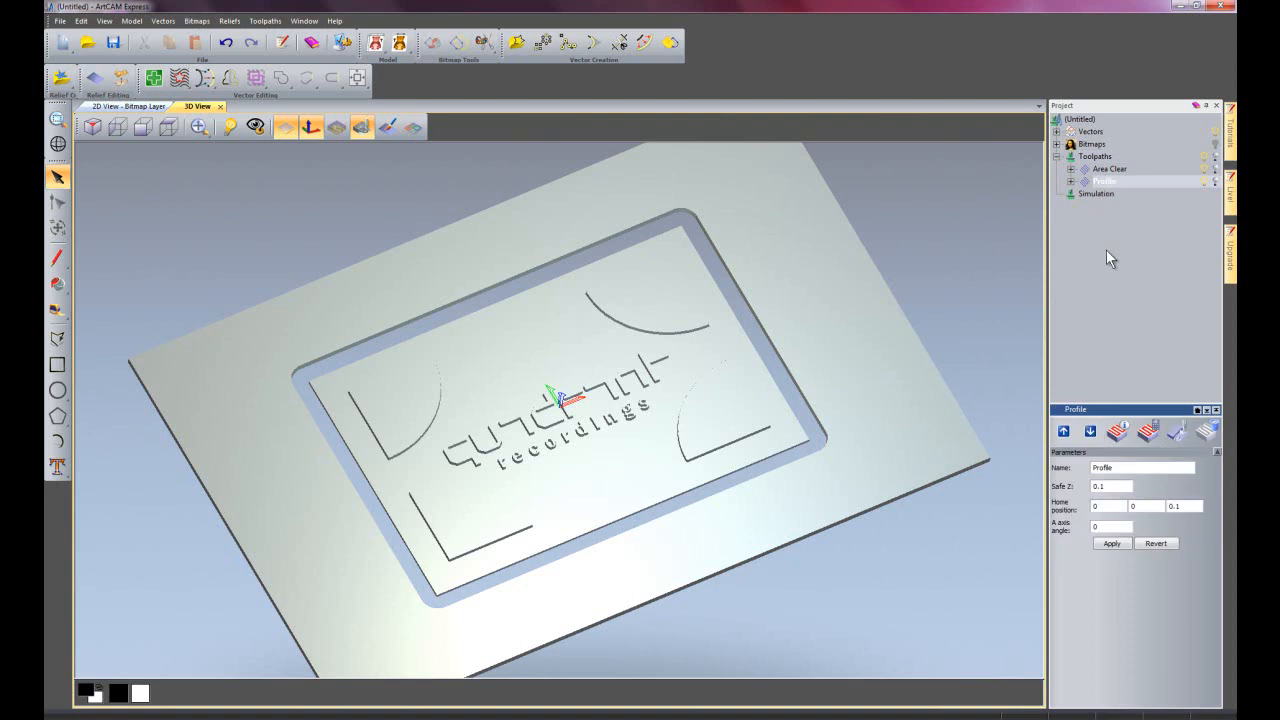
key("Left")
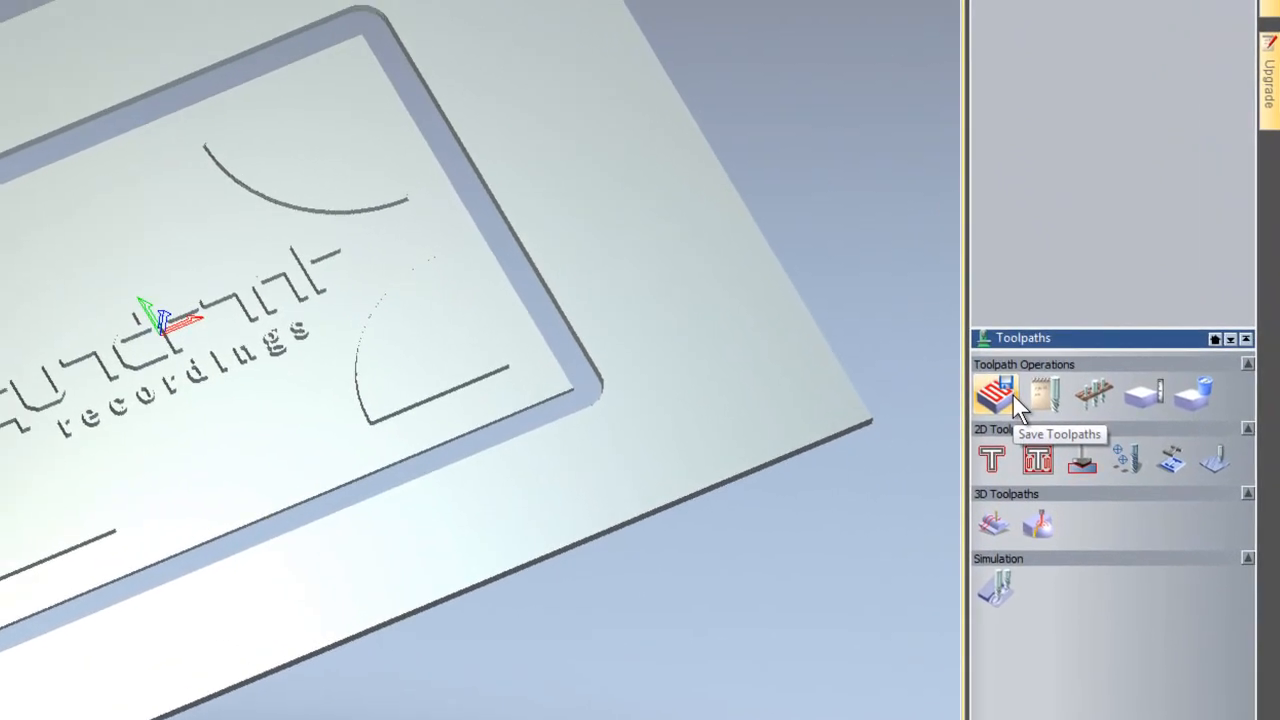
left_click(941, 362)
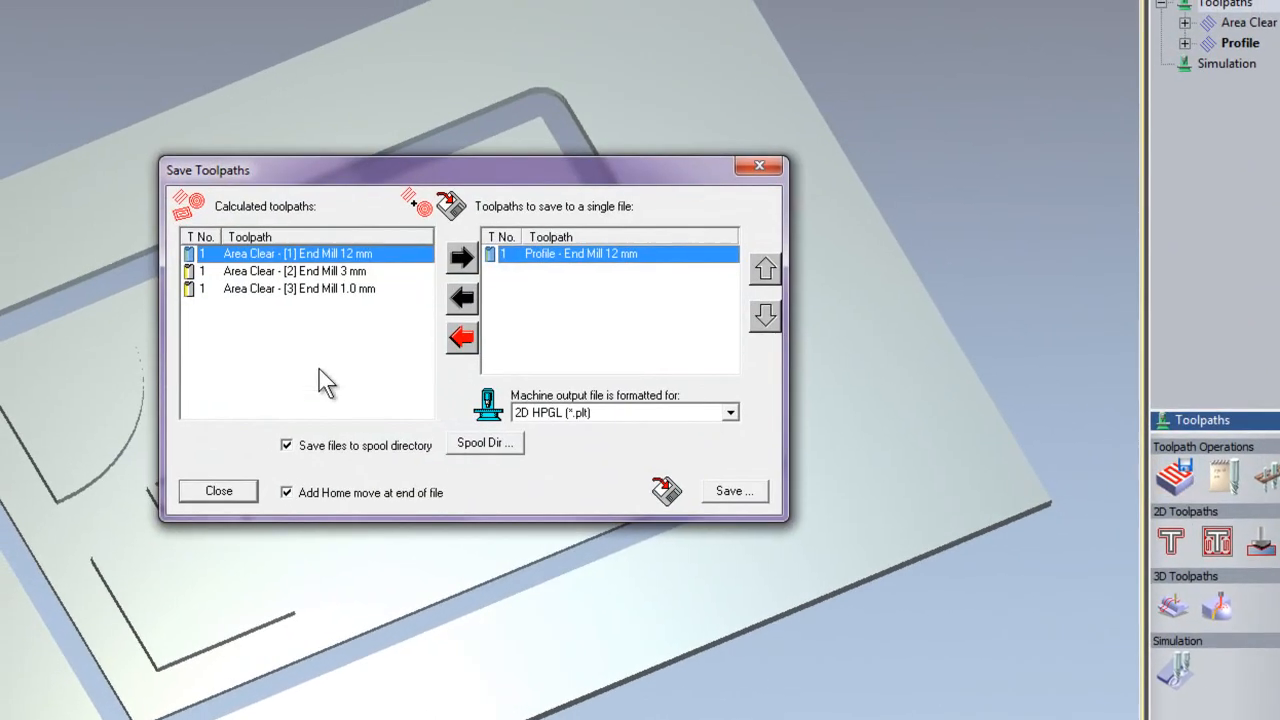
left_click(462, 300)
Review the calculated area clearance and profile toolpaths available for output, one per tool
left_click(330, 352)
left_click(280, 302)
left_click(294, 330)
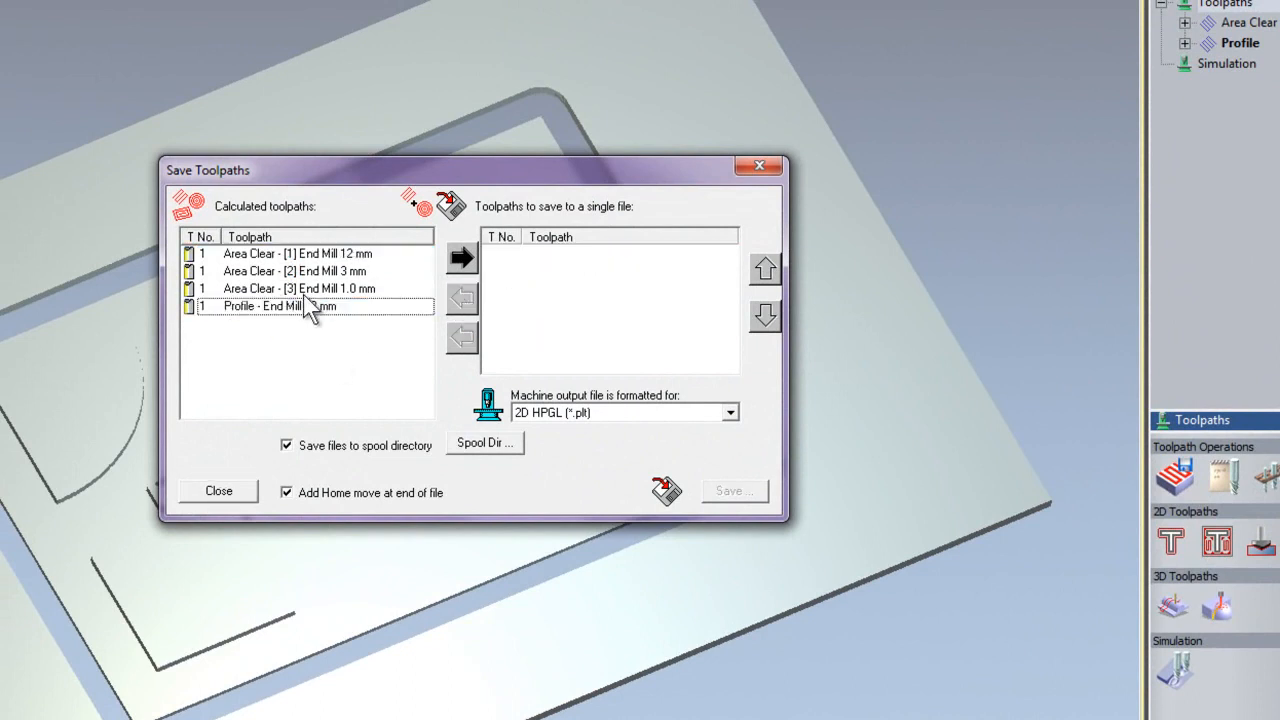
left_click(300, 254)
left_click(300, 271)
left_click(300, 289)
left_click(305, 306)
left_click(313, 350)
left_click(335, 254)
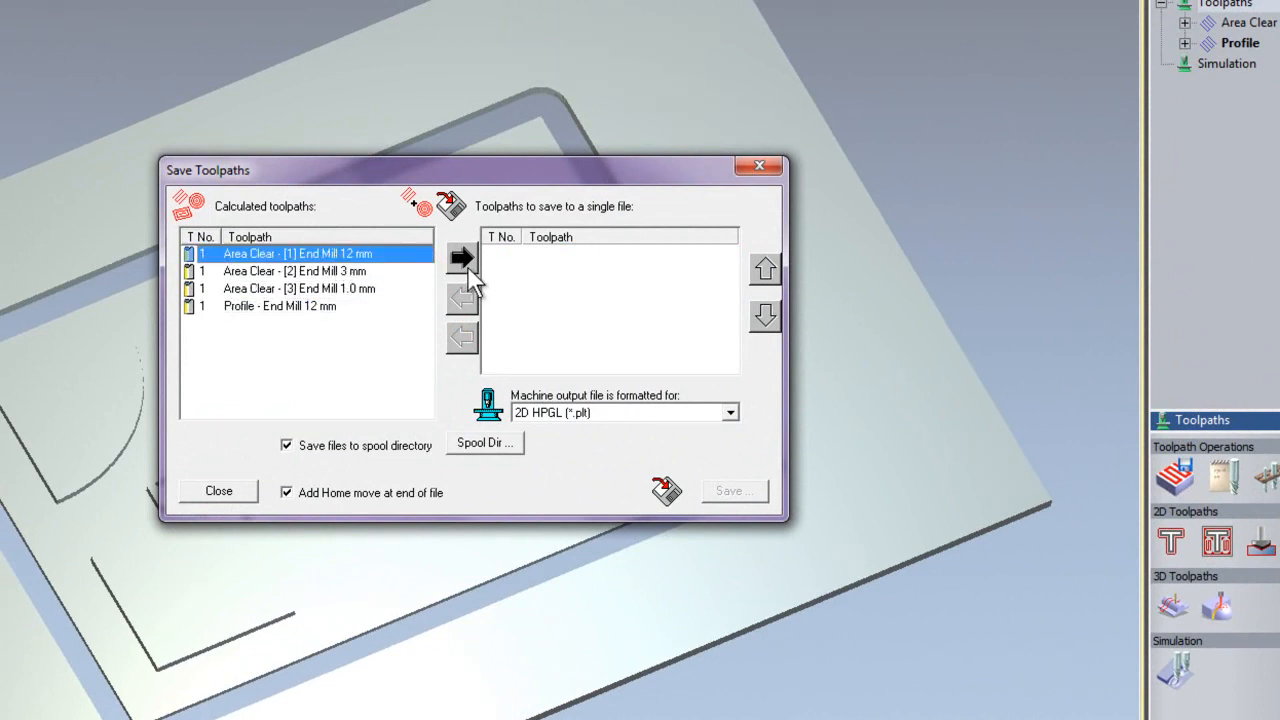
left_click(343, 271)
left_click(326, 289)
left_click(315, 306)
Add the 12 mm end mill area clearance toolpath to the output file and set the machine format to AXYZ_A2MC_MM (*.nc)
left_click(341, 254)
left_click(461, 258)
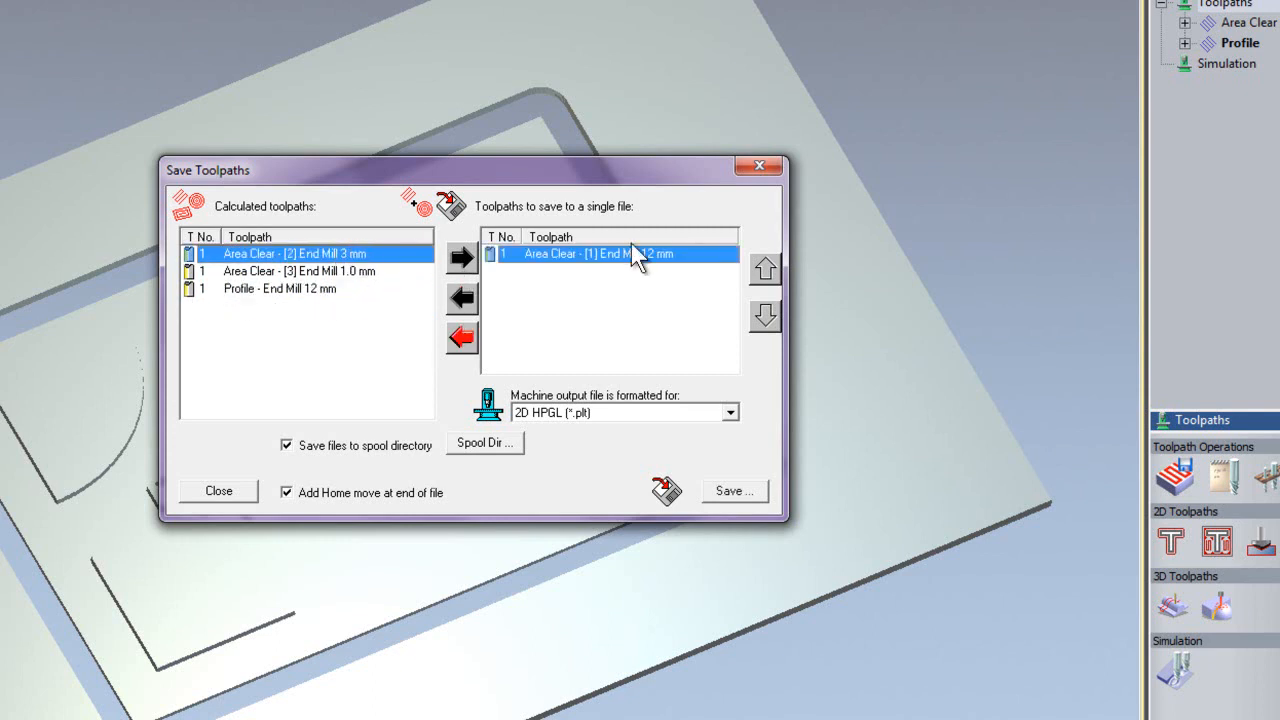
left_click(582, 413)
scroll(605, 490, "down", 2)
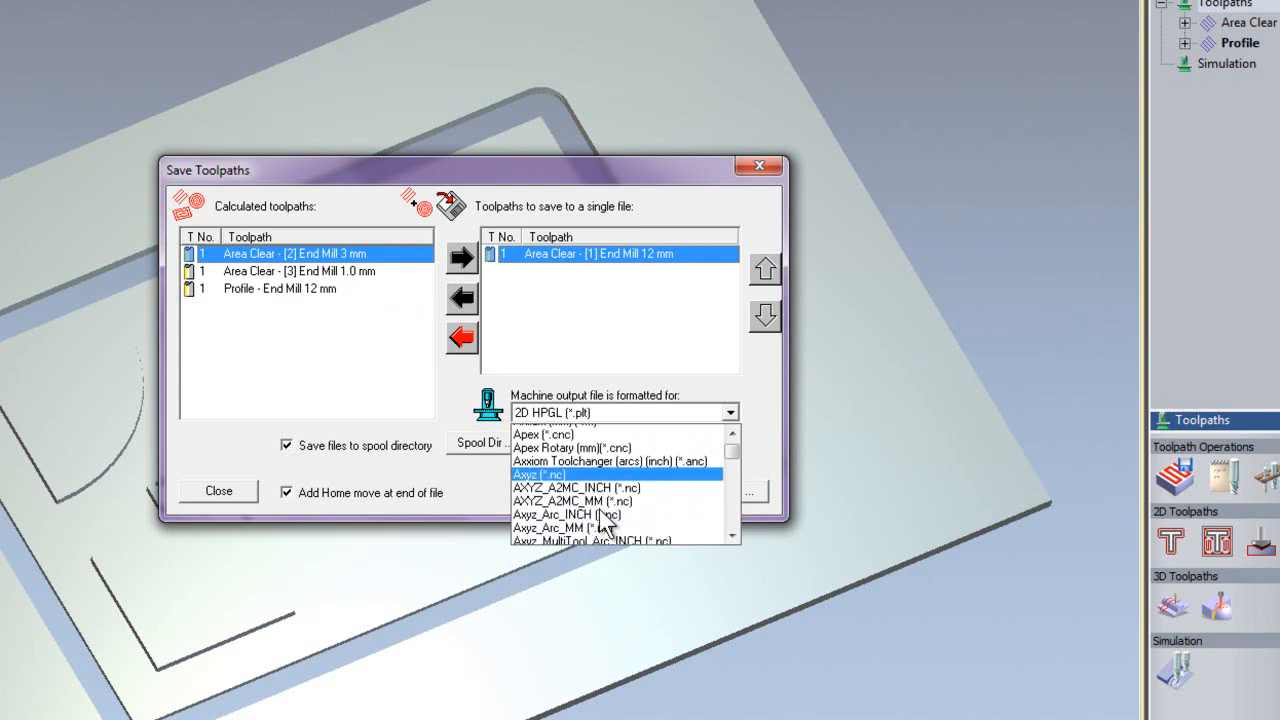
left_click(603, 497)
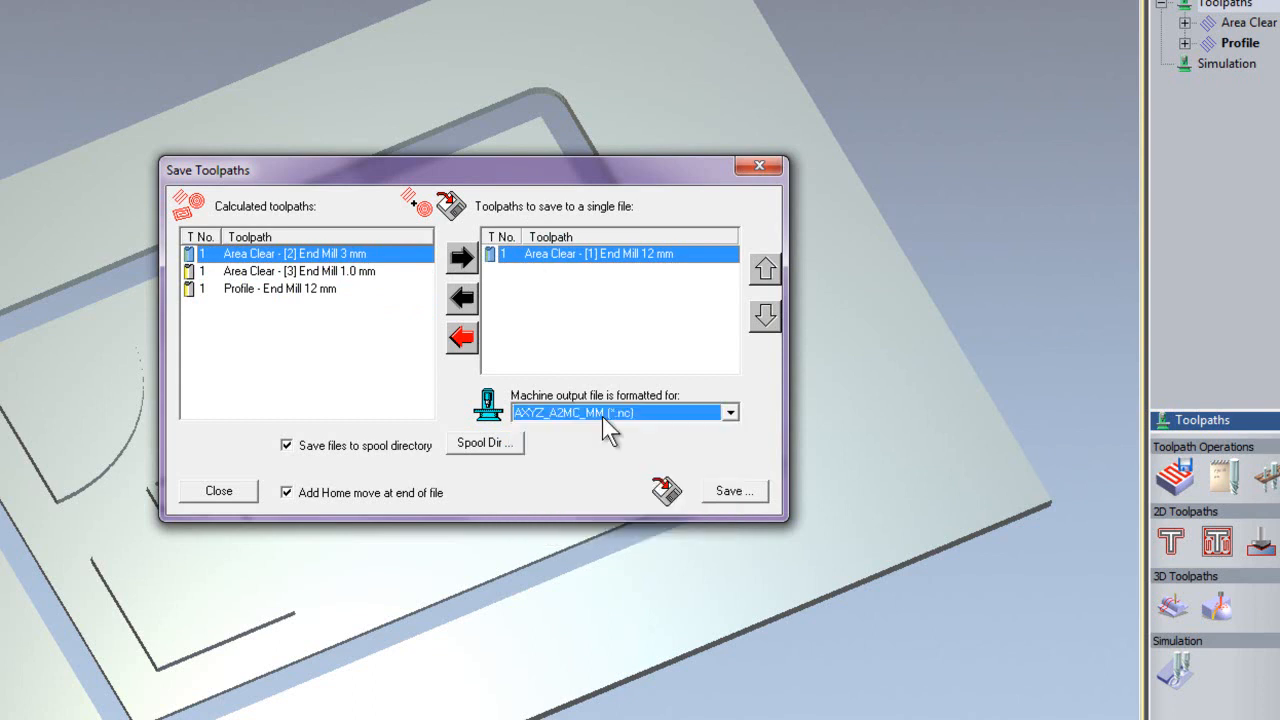
Save the toolpath to the Desktop as 1.nc and open the file in Notepad to view its code
left_click(722, 492)
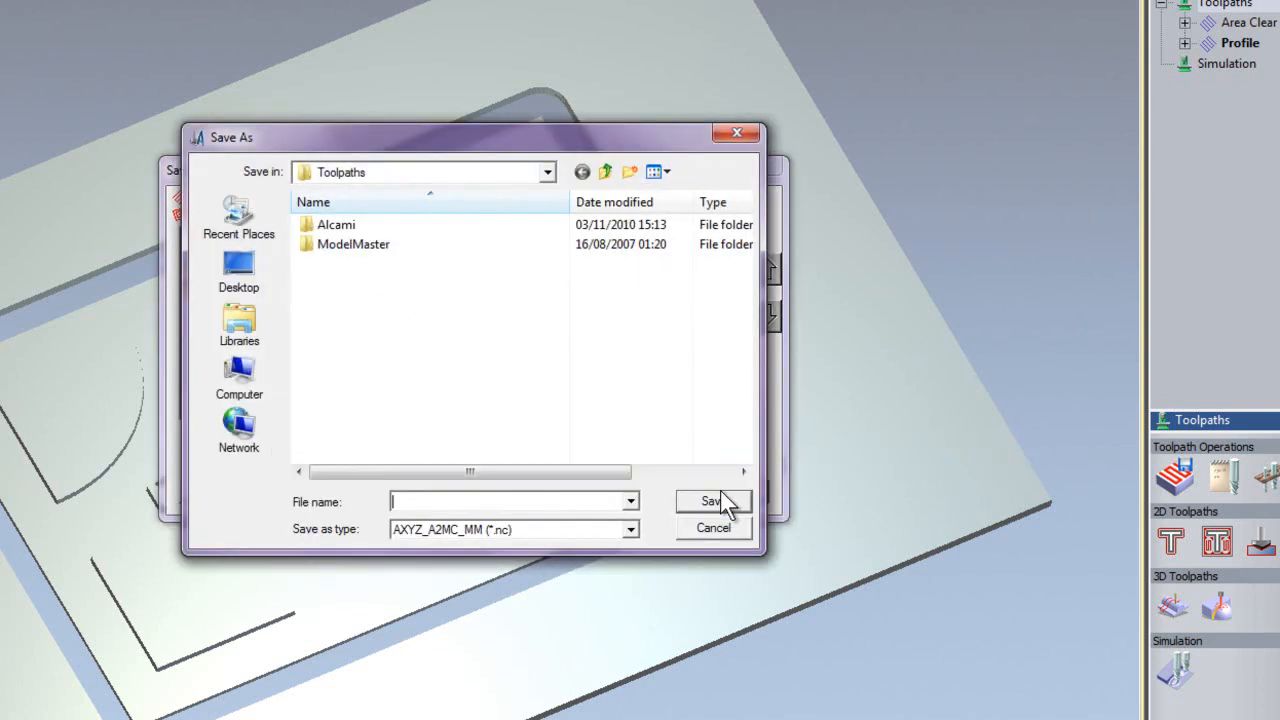
left_click(239, 270)
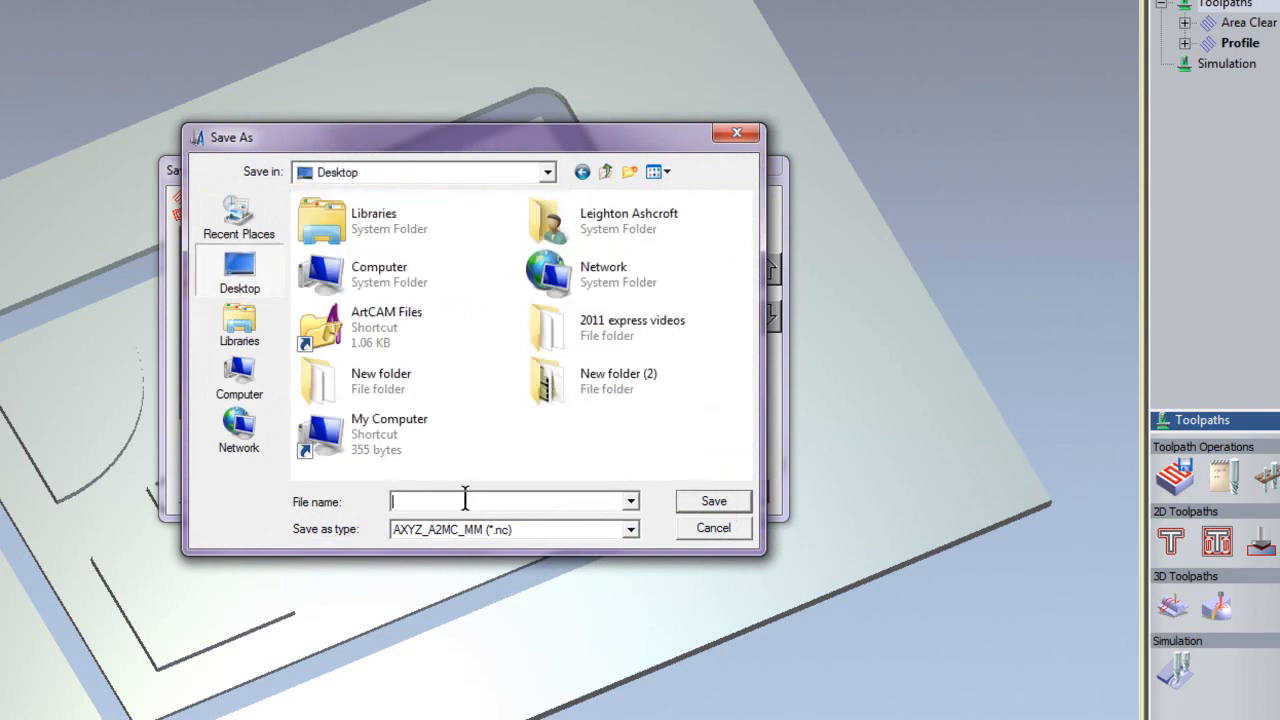
left_click(712, 502)
left_click(759, 166)
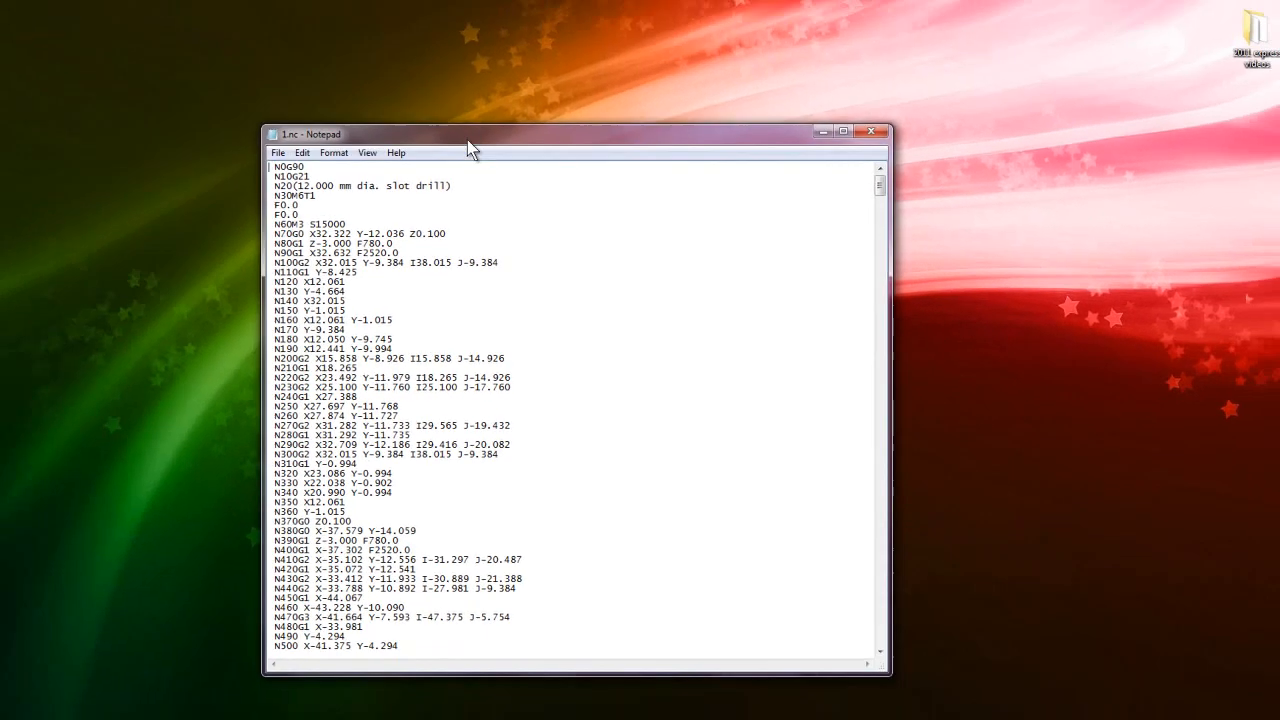
double_click(300, 40)
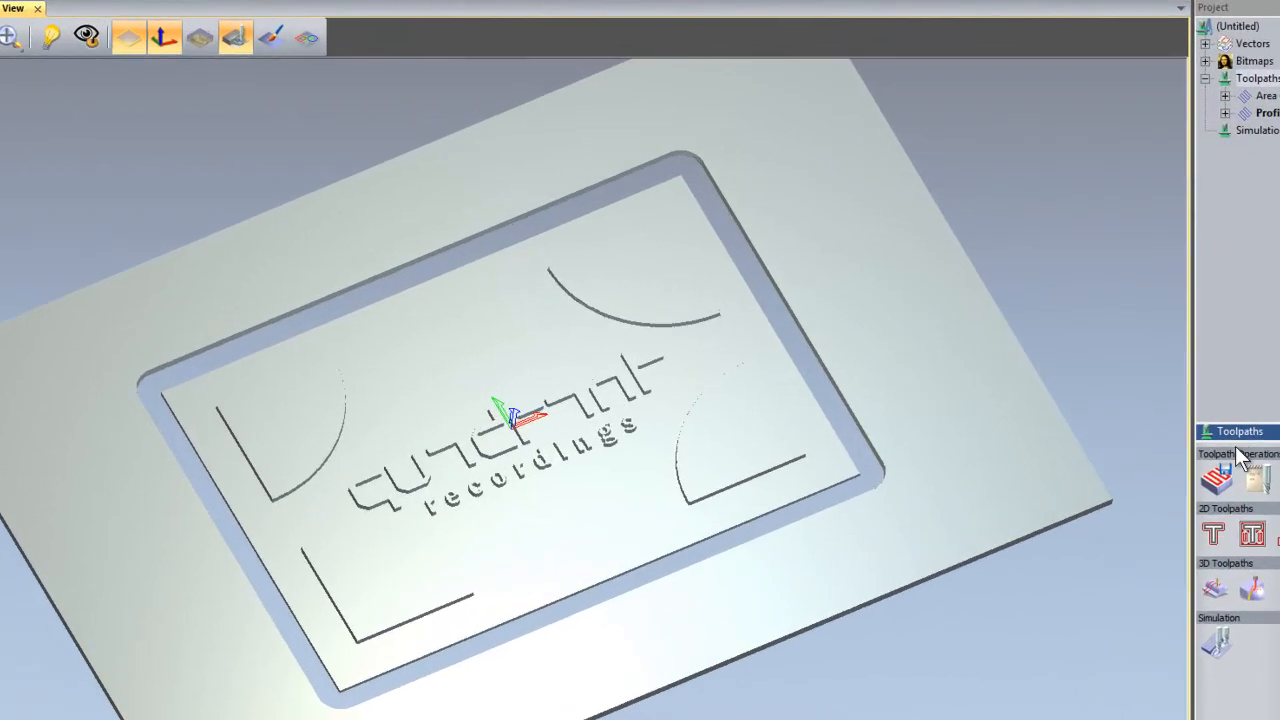
Start another toolpath save and add the 3 mm, 1.0 mm and 12 mm area clearance toolpaths to the Profile toolpath's output file
left_click(1217, 478)
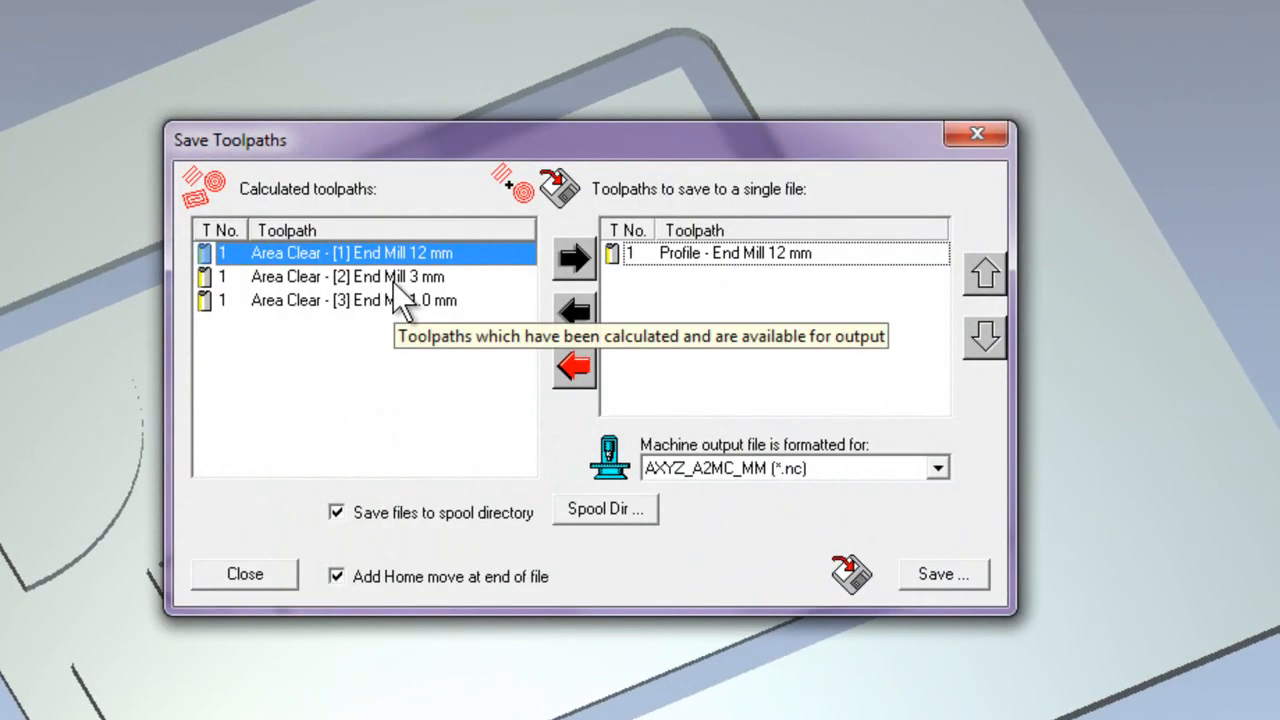
left_click(394, 280)
left_click(571, 259)
left_click(575, 259)
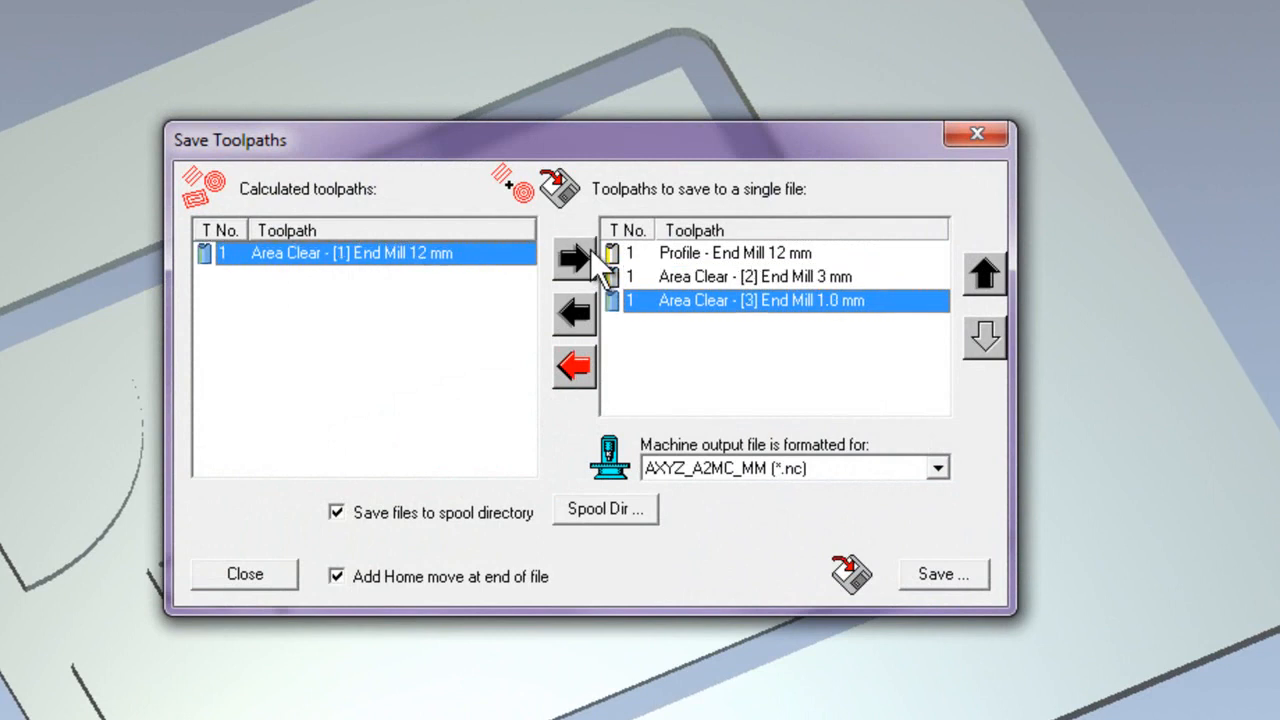
left_click(560, 260)
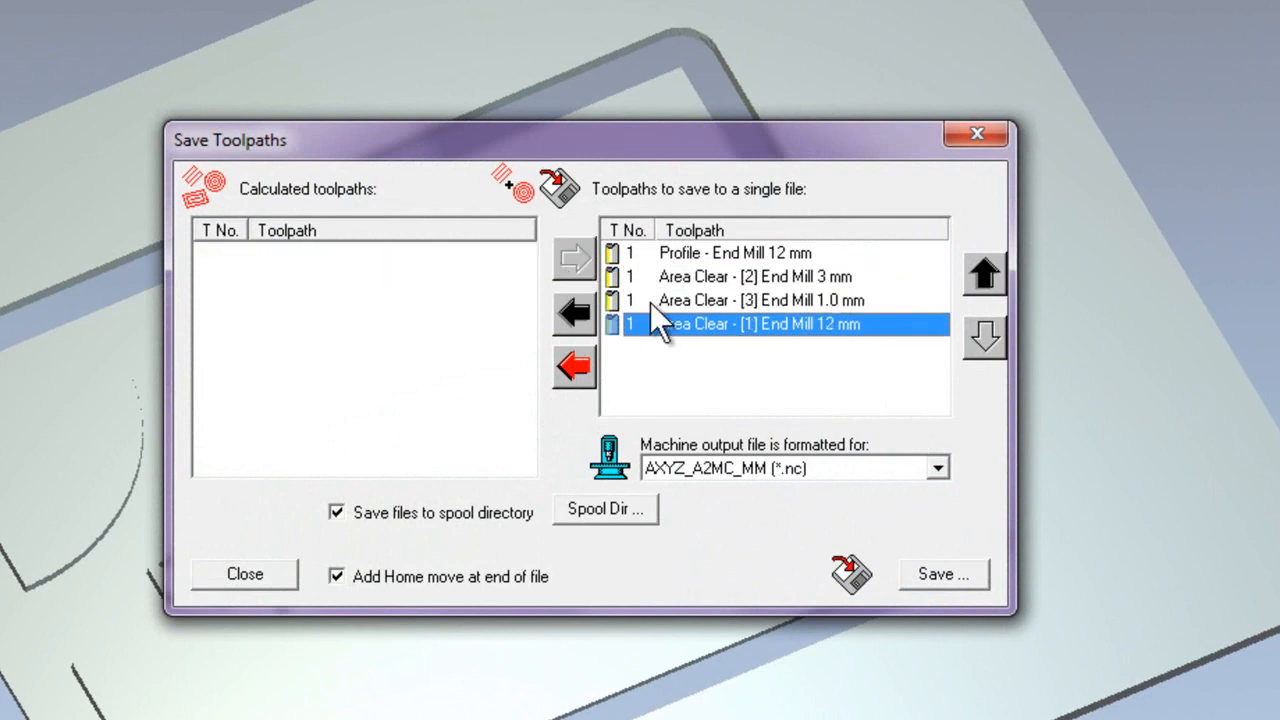
Check the tool numbers of the combined toolpaths and set the machine output format to Axyz_MultiTool_Arc_INCH (*.nc)
left_click(631, 254)
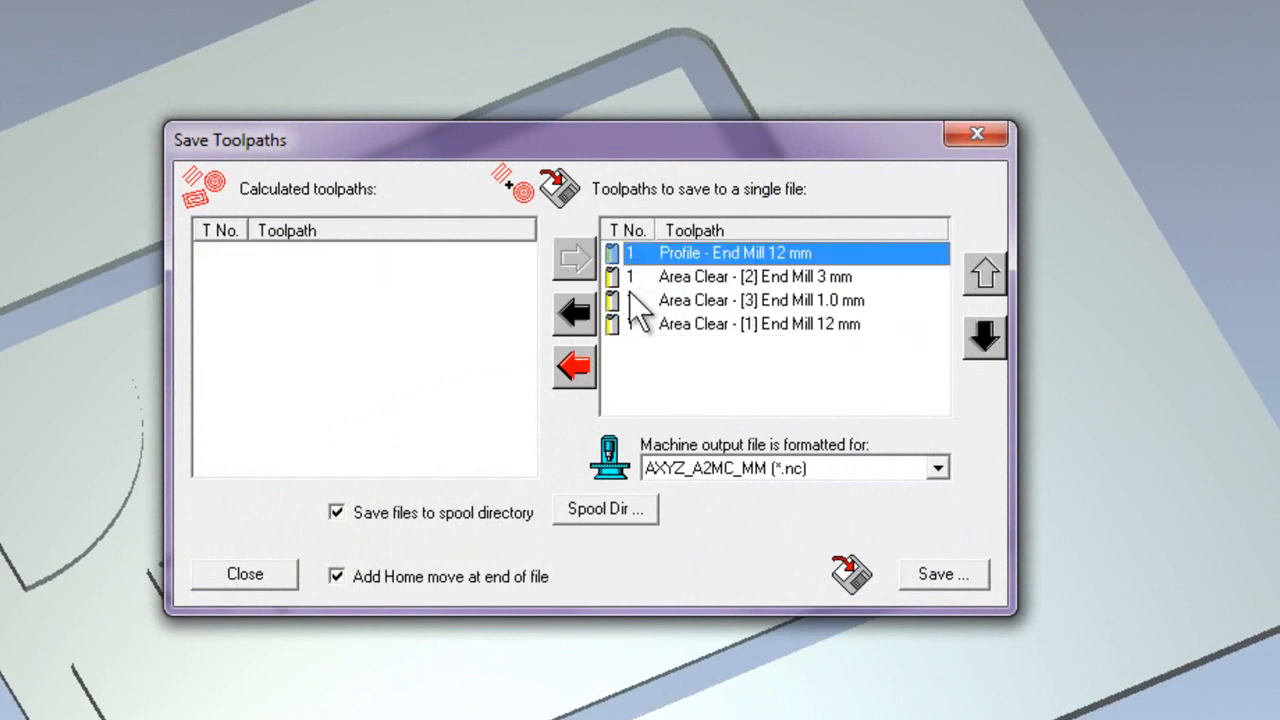
left_click(722, 385)
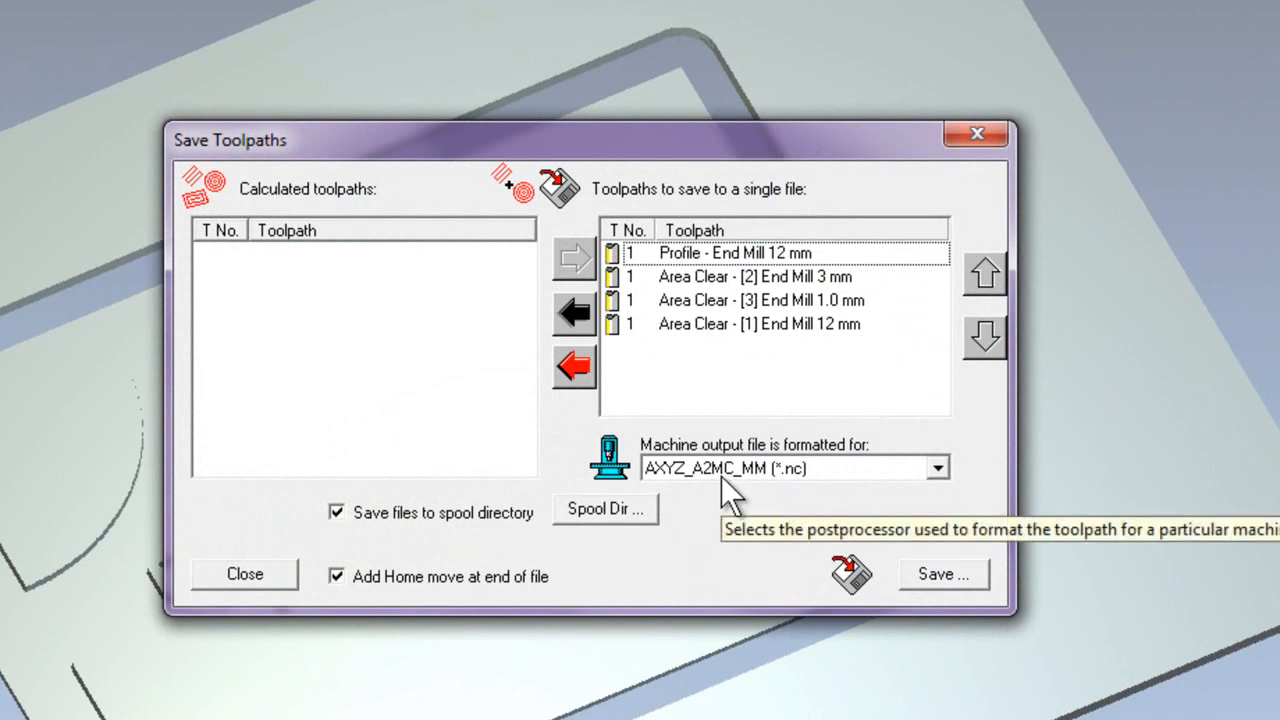
left_click(721, 476)
left_click(715, 547)
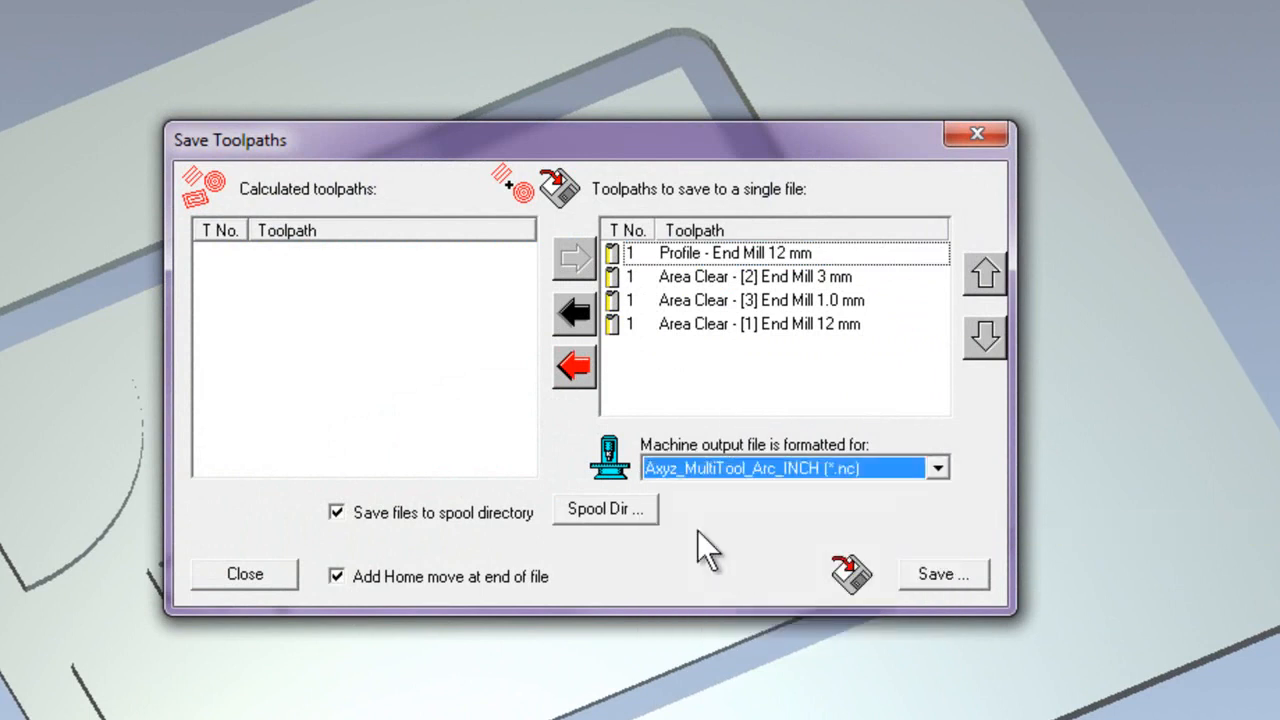